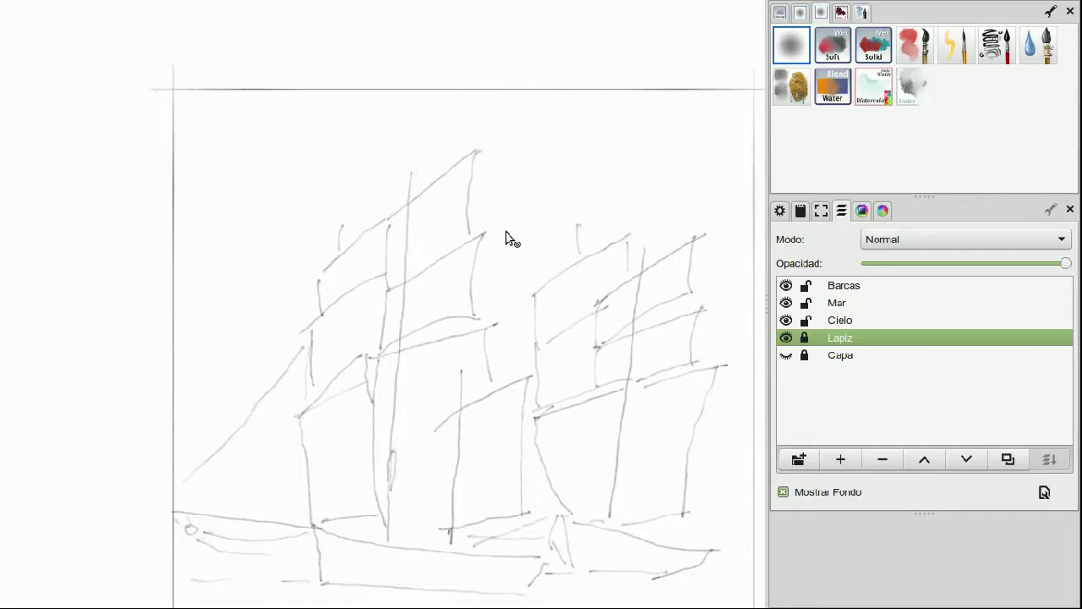
# - Paint a pale blue-grey wash across the sky on the Cielo layer with the red watercolour-stroke brush preset
pyautogui.press('Tab')
pyautogui.moveTo(1076, 314)
pyautogui.moveTo(843, 288)
pyautogui.mouseDown()
pyautogui.moveTo(851, 299)
pyautogui.moveTo(841, 292)
pyautogui.mouseUp()
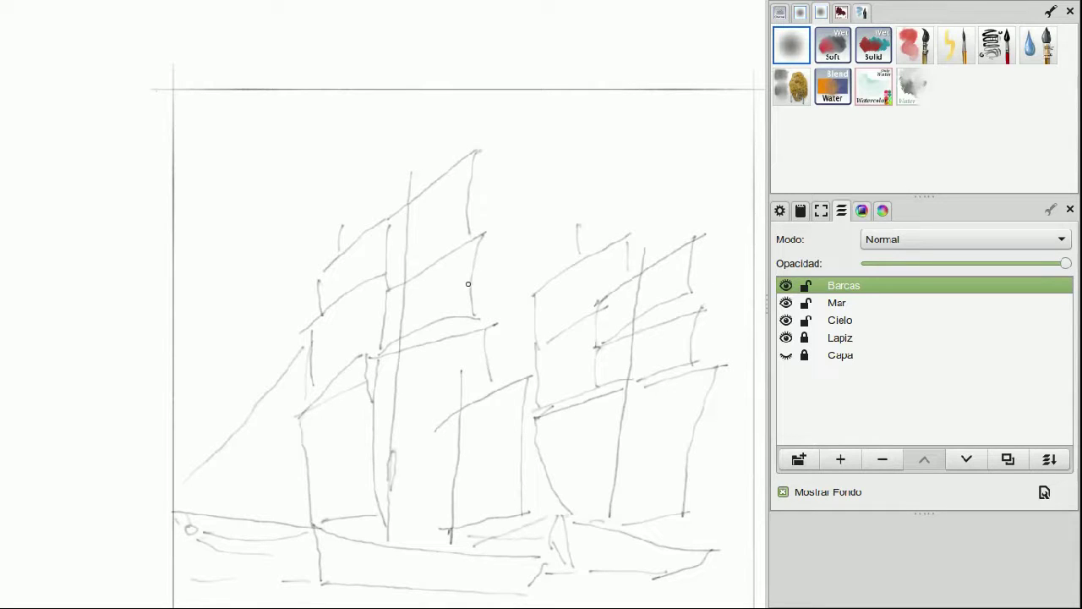
pyautogui.click(841, 321)
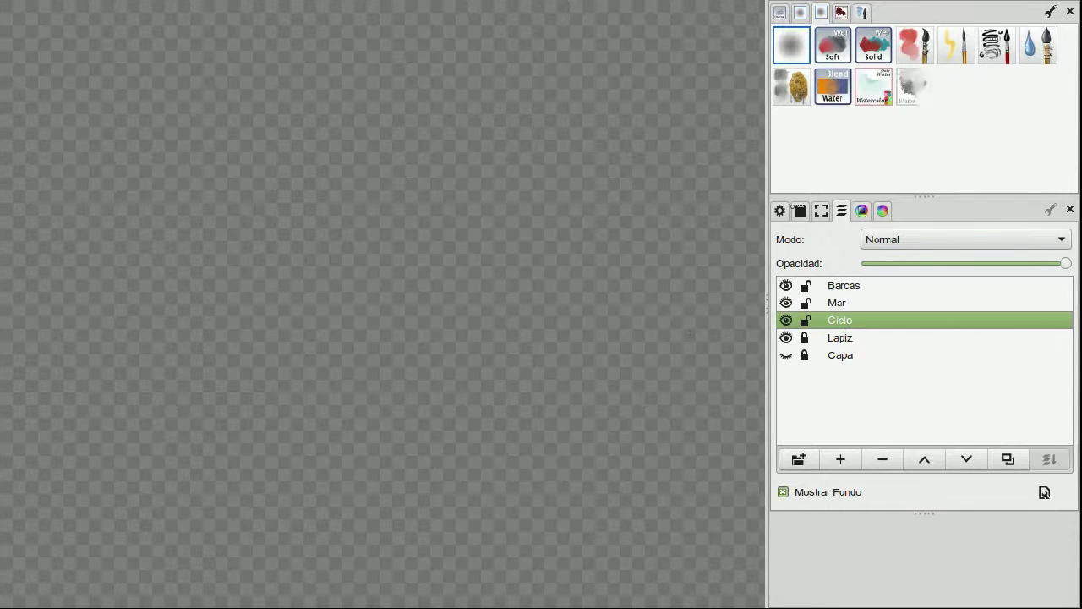
pyautogui.click(862, 211)
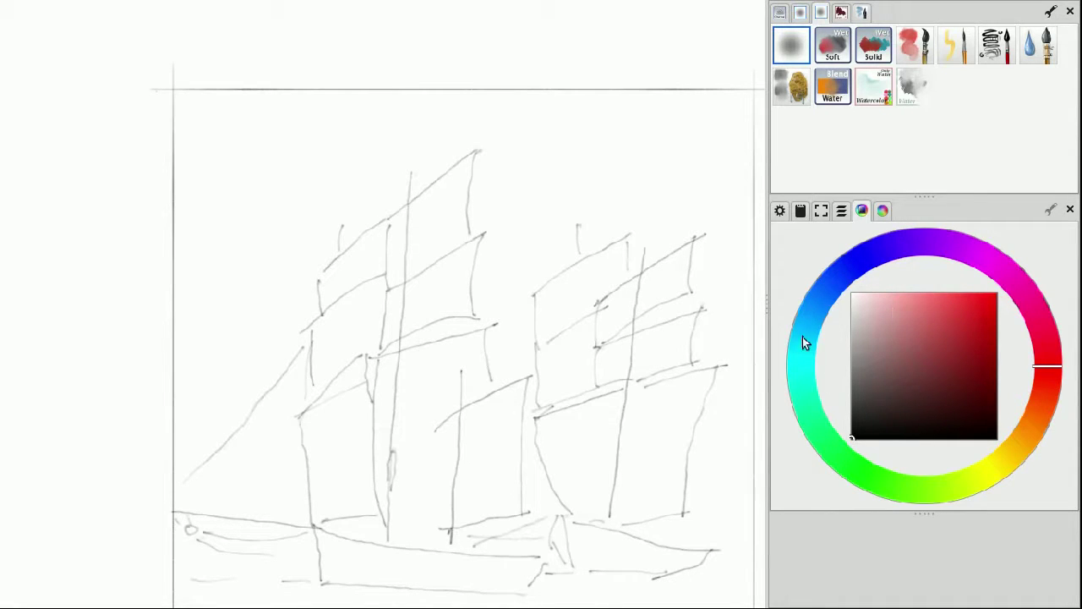
pyautogui.moveTo(848, 270)
pyautogui.mouseDown()
pyautogui.moveTo(820, 296)
pyautogui.moveTo(802, 344)
pyautogui.mouseUp()
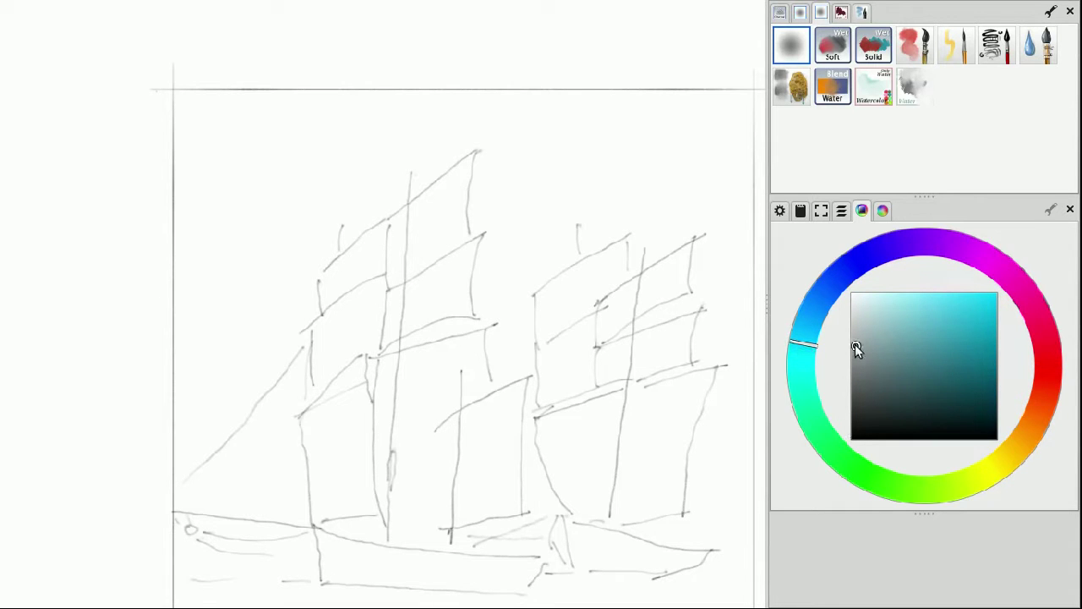
pyautogui.click(867, 344)
pyautogui.click(912, 49)
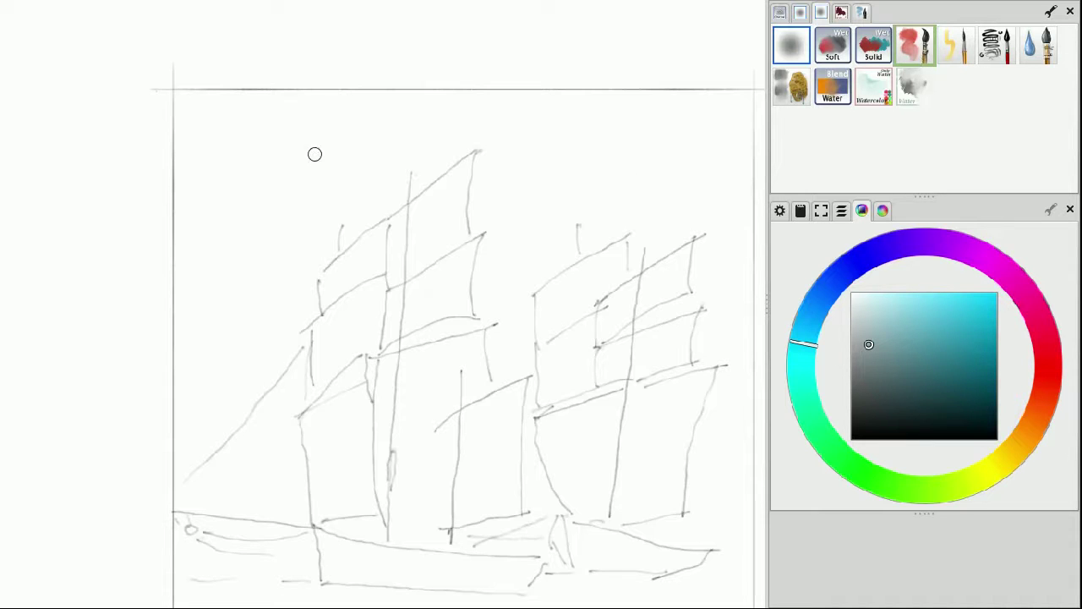
pyautogui.moveTo(228, 134)
pyautogui.mouseDown()
pyautogui.moveTo(260, 170)
pyautogui.moveTo(205, 131)
pyautogui.moveTo(434, 97)
pyautogui.moveTo(421, 173)
pyautogui.moveTo(213, 271)
pyautogui.moveTo(224, 172)
pyautogui.moveTo(238, 323)
pyautogui.moveTo(318, 230)
pyautogui.moveTo(270, 241)
pyautogui.moveTo(324, 180)
pyautogui.moveTo(532, 161)
pyautogui.moveTo(730, 125)
pyautogui.moveTo(646, 207)
pyautogui.moveTo(643, 191)
pyautogui.moveTo(712, 312)
pyautogui.moveTo(718, 448)
pyautogui.moveTo(665, 197)
pyautogui.moveTo(530, 239)
pyautogui.moveTo(471, 170)
pyautogui.moveTo(225, 139)
pyautogui.moveTo(288, 203)
pyautogui.moveTo(208, 428)
pyautogui.moveTo(296, 379)
pyautogui.moveTo(484, 407)
pyautogui.moveTo(499, 321)
pyautogui.moveTo(516, 454)
pyautogui.mouseUp()
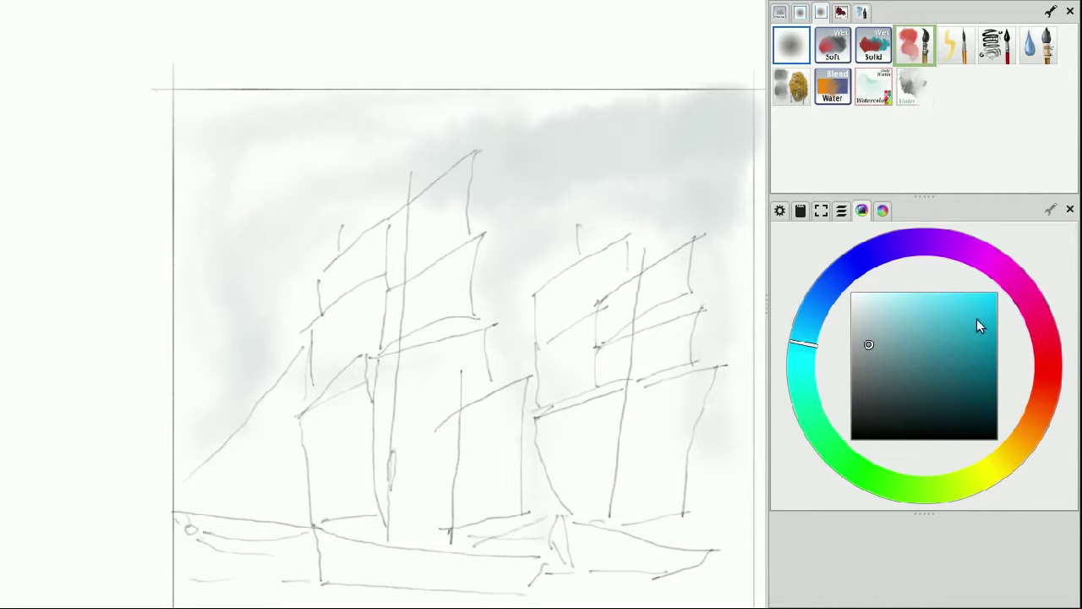
# - Undo the first faint blue patch and paint a stronger blue cloud patch around the front ship's topmast
pyautogui.click(861, 260)
pyautogui.moveTo(328, 214)
pyautogui.mouseDown()
pyautogui.moveTo(341, 183)
pyautogui.moveTo(321, 200)
pyautogui.moveTo(393, 161)
pyautogui.mouseUp()
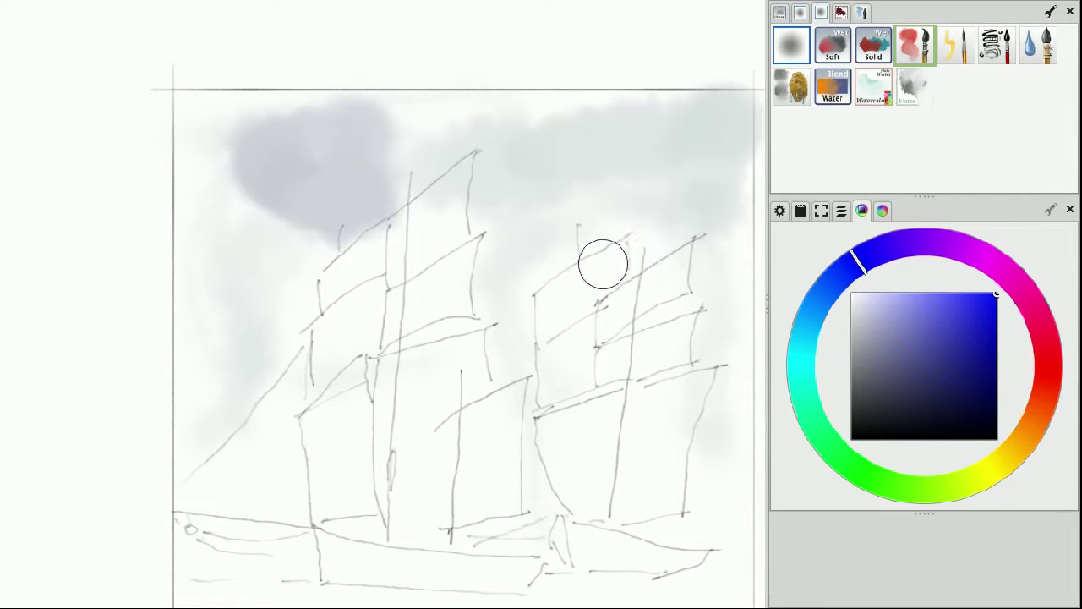
pyautogui.hotkey('ctrl', 'z')
pyautogui.moveTo(329, 186)
pyautogui.mouseDown()
pyautogui.moveTo(364, 186)
pyautogui.moveTo(436, 159)
pyautogui.moveTo(384, 244)
pyautogui.moveTo(305, 227)
pyautogui.moveTo(498, 254)
pyautogui.mouseUp()
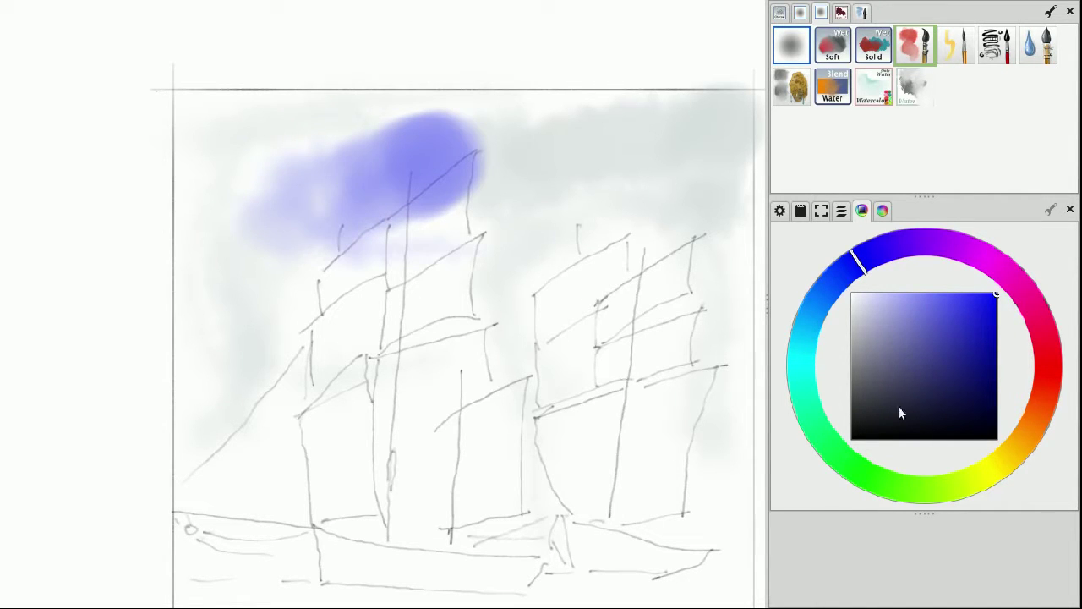
# - Add faint orange strokes along the edge of the sky beside the front ship and across towards the rear ship
pyautogui.click(1021, 441)
pyautogui.click(1038, 433)
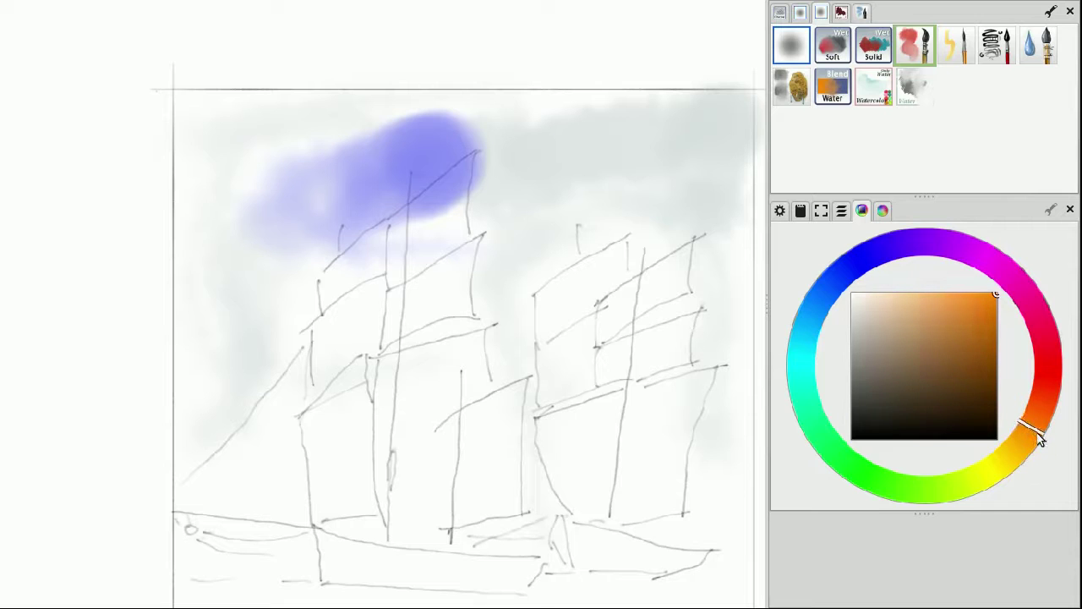
pyautogui.click(1038, 423)
pyautogui.moveTo(182, 108); pyautogui.dragTo(208, 363)
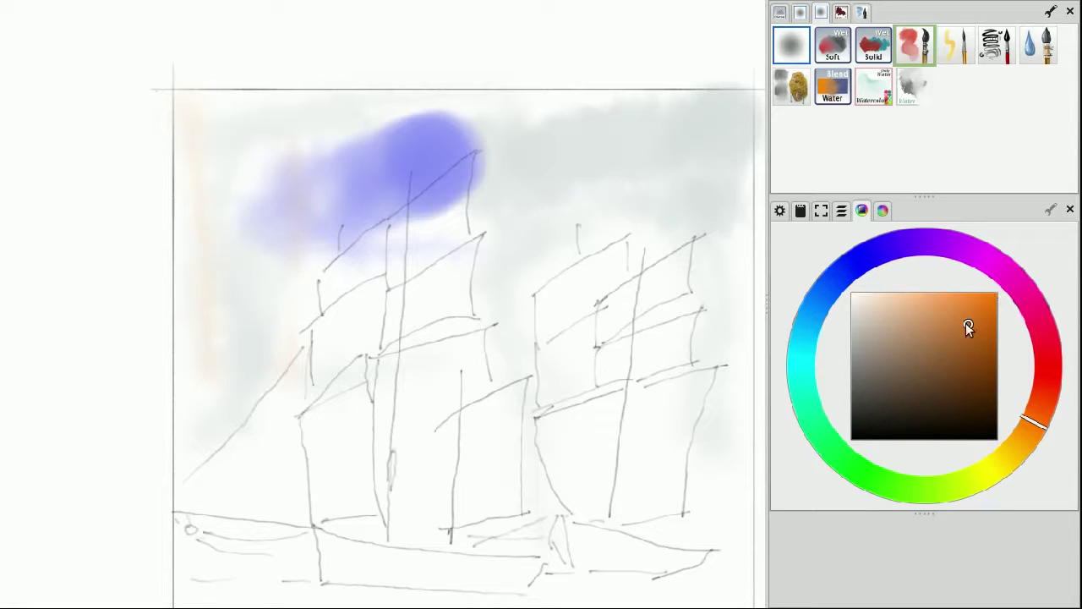
pyautogui.moveTo(251, 155)
pyautogui.mouseDown()
pyautogui.moveTo(258, 354)
pyautogui.moveTo(308, 216)
pyautogui.moveTo(242, 280)
pyautogui.moveTo(198, 470)
pyautogui.moveTo(270, 326)
pyautogui.moveTo(432, 215)
pyautogui.moveTo(561, 272)
pyautogui.moveTo(435, 243)
pyautogui.moveTo(704, 211)
pyautogui.moveTo(396, 206)
pyautogui.moveTo(475, 98)
pyautogui.moveTo(702, 210)
pyautogui.mouseUp()
# - Paint red and magenta patches in the sky above and behind the rear ship
pyautogui.click(1048, 366)
pyautogui.moveTo(729, 120)
pyautogui.mouseDown()
pyautogui.moveTo(732, 189)
pyautogui.moveTo(744, 123)
pyautogui.moveTo(749, 326)
pyautogui.moveTo(712, 178)
pyautogui.moveTo(698, 222)
pyautogui.mouseUp()
pyautogui.click(1026, 279)
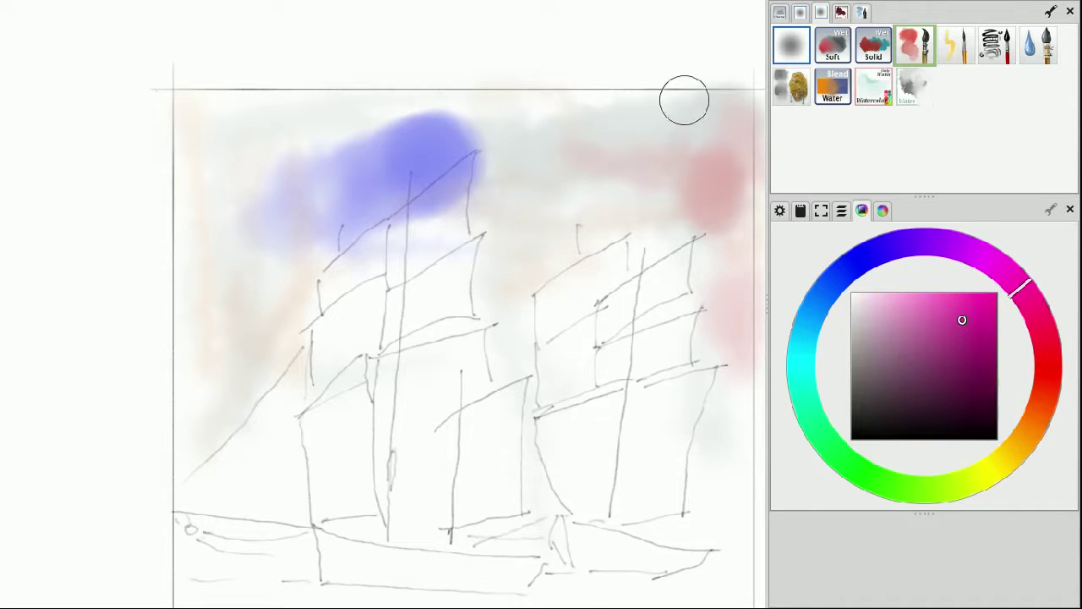
pyautogui.moveTo(710, 115)
pyautogui.mouseDown()
pyautogui.moveTo(530, 103)
pyautogui.moveTo(684, 115)
pyautogui.moveTo(732, 131)
pyautogui.moveTo(702, 155)
pyautogui.mouseUp()
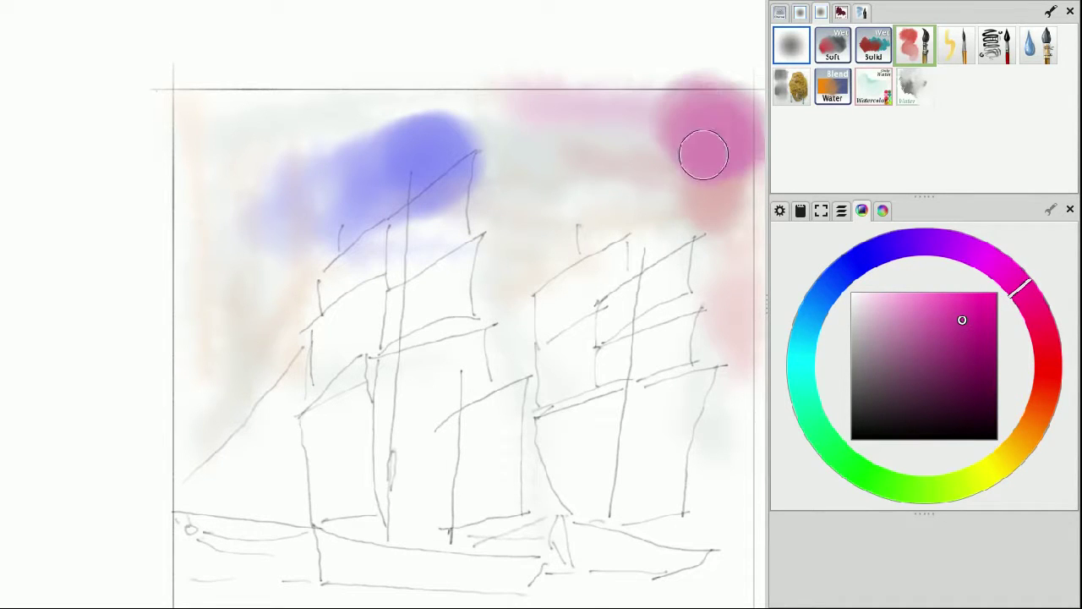
pyautogui.moveTo(725, 374); pyautogui.dragTo(717, 505)
# - Blend the sky's blue, orange and pink patches into soft watercolour washes with the Watercolor and Water brushes
pyautogui.click(879, 100)
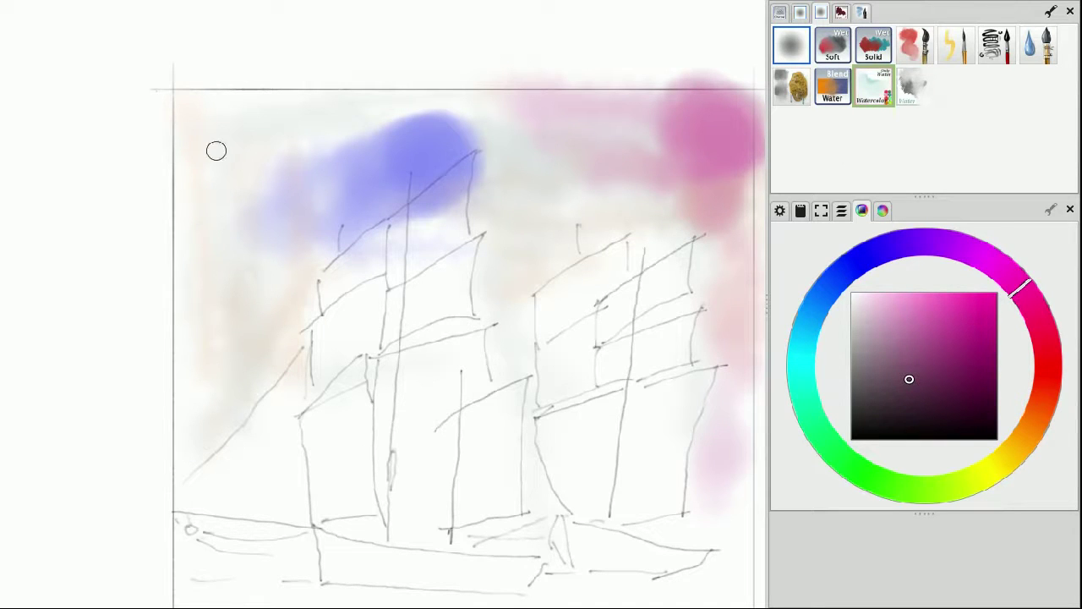
pyautogui.moveTo(444, 167)
pyautogui.mouseDown()
pyautogui.moveTo(590, 115)
pyautogui.moveTo(376, 189)
pyautogui.moveTo(379, 203)
pyautogui.moveTo(432, 188)
pyautogui.moveTo(443, 163)
pyautogui.moveTo(544, 158)
pyautogui.moveTo(498, 242)
pyautogui.mouseUp()
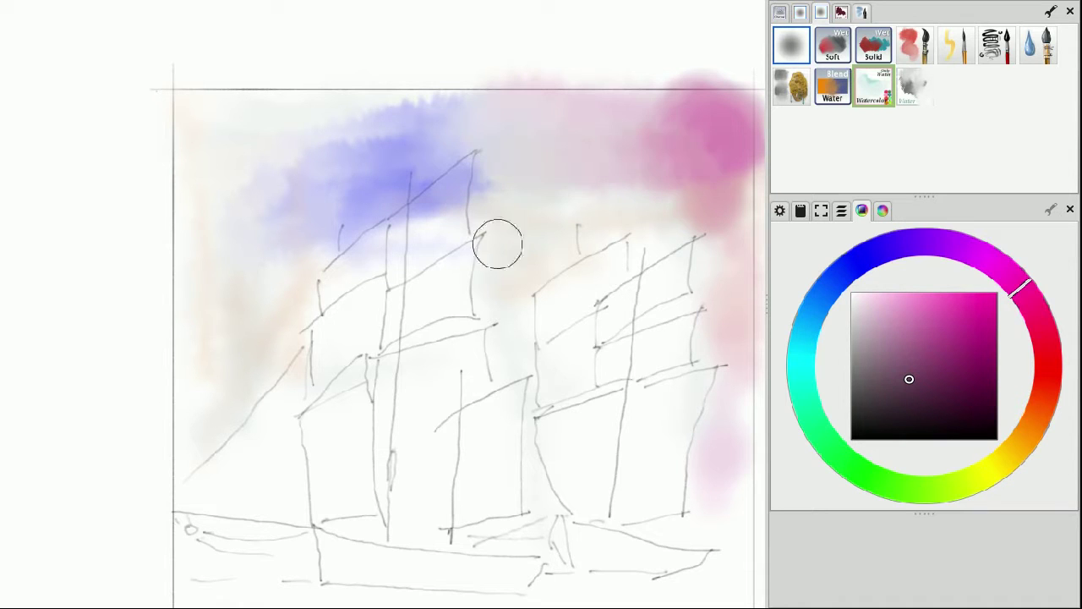
pyautogui.moveTo(719, 104)
pyautogui.mouseDown()
pyautogui.moveTo(722, 263)
pyautogui.moveTo(741, 194)
pyautogui.moveTo(719, 165)
pyautogui.mouseUp()
pyautogui.moveTo(271, 231)
pyautogui.mouseDown()
pyautogui.moveTo(270, 322)
pyautogui.moveTo(217, 392)
pyautogui.moveTo(191, 149)
pyautogui.moveTo(302, 285)
pyautogui.moveTo(289, 265)
pyautogui.moveTo(475, 176)
pyautogui.moveTo(284, 130)
pyautogui.moveTo(483, 94)
pyautogui.moveTo(172, 101)
pyautogui.moveTo(254, 128)
pyautogui.moveTo(724, 148)
pyautogui.moveTo(697, 316)
pyautogui.moveTo(312, 233)
pyautogui.moveTo(379, 246)
pyautogui.mouseUp()
pyautogui.moveTo(757, 376); pyautogui.dragTo(749, 532)
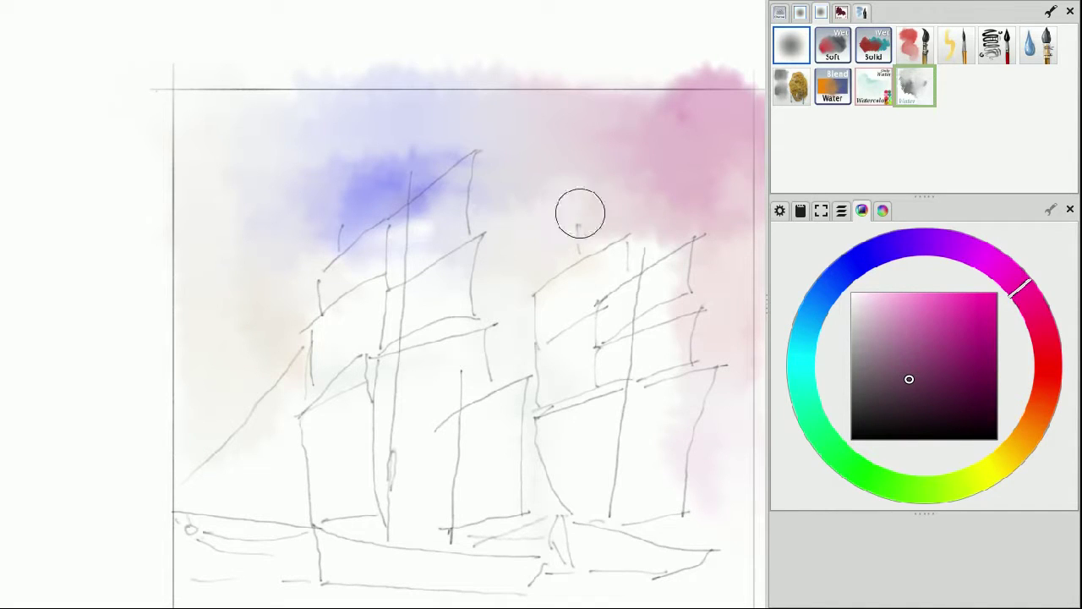
pyautogui.moveTo(355, 127)
pyautogui.mouseDown()
pyautogui.moveTo(445, 130)
pyautogui.moveTo(358, 142)
pyautogui.moveTo(421, 158)
pyautogui.moveTo(267, 229)
pyautogui.moveTo(341, 201)
pyautogui.moveTo(309, 206)
pyautogui.mouseUp()
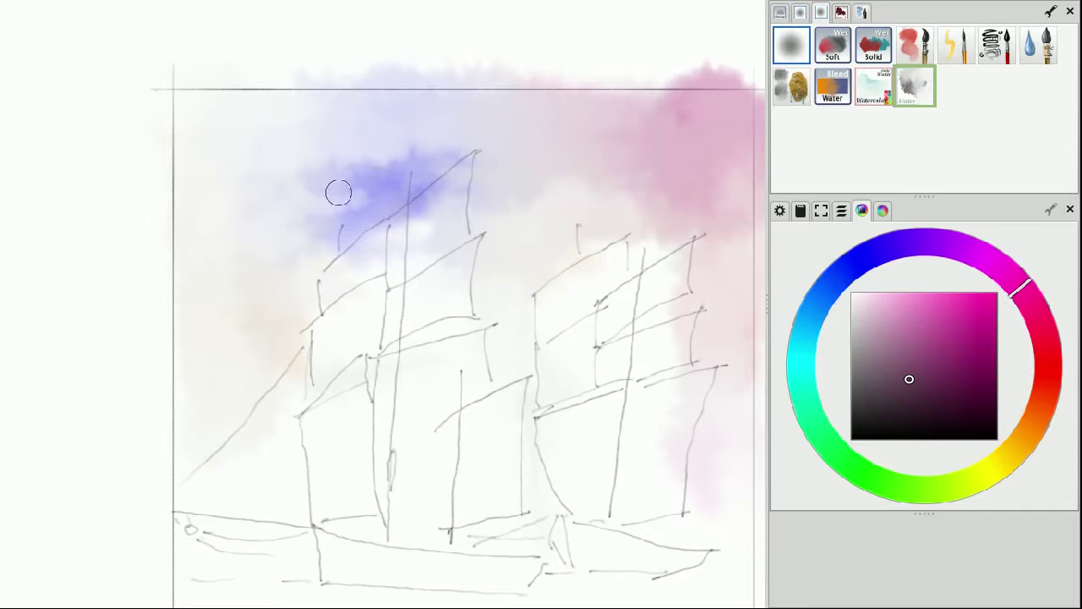
pyautogui.moveTo(338, 200)
pyautogui.mouseDown()
pyautogui.moveTo(316, 171)
pyautogui.moveTo(470, 124)
pyautogui.moveTo(715, 111)
pyautogui.moveTo(671, 150)
pyautogui.moveTo(710, 164)
pyautogui.moveTo(608, 158)
pyautogui.moveTo(741, 219)
pyautogui.moveTo(709, 125)
pyautogui.moveTo(664, 153)
pyautogui.moveTo(753, 137)
pyautogui.moveTo(551, 109)
pyautogui.mouseUp()
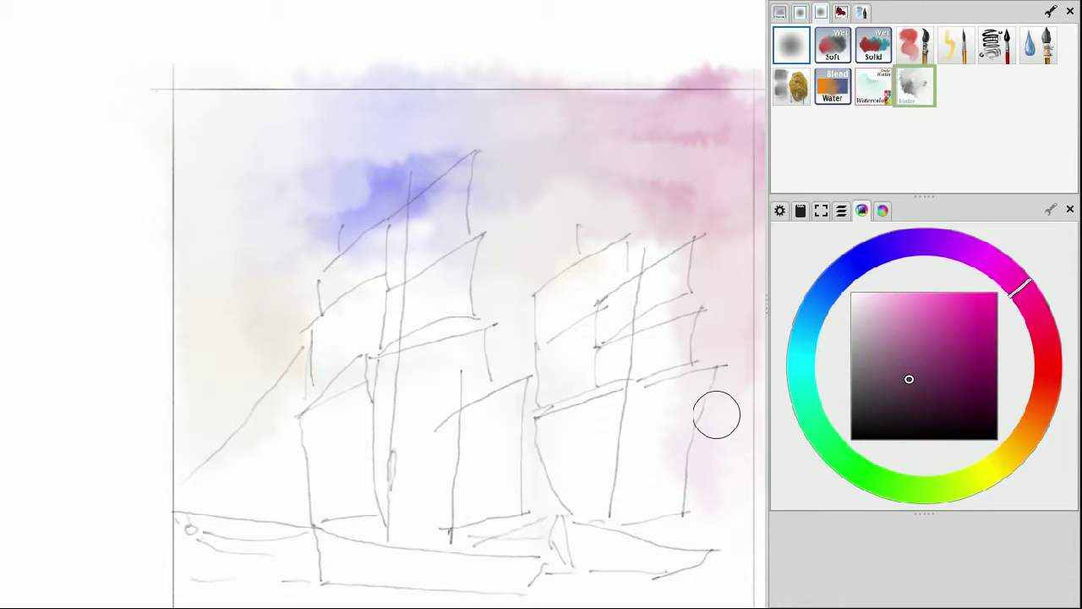
# - Make the Mar layer active and choose the Wet Soft brush for painting the water
pyautogui.press('Tab')
pyautogui.scroll(1, 715, 414)
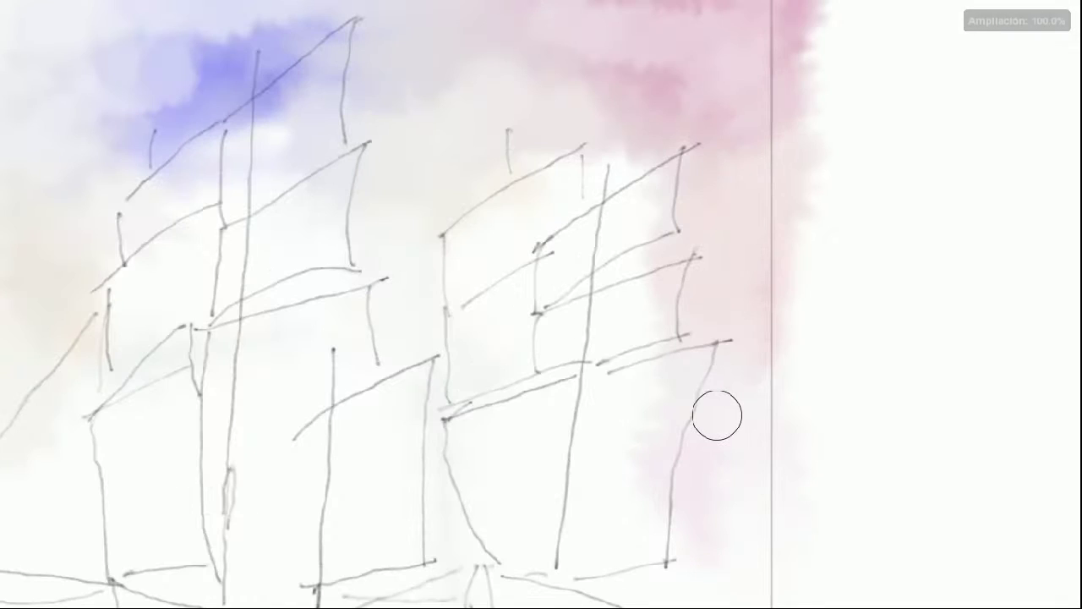
pyautogui.scroll(-1, 716, 414)
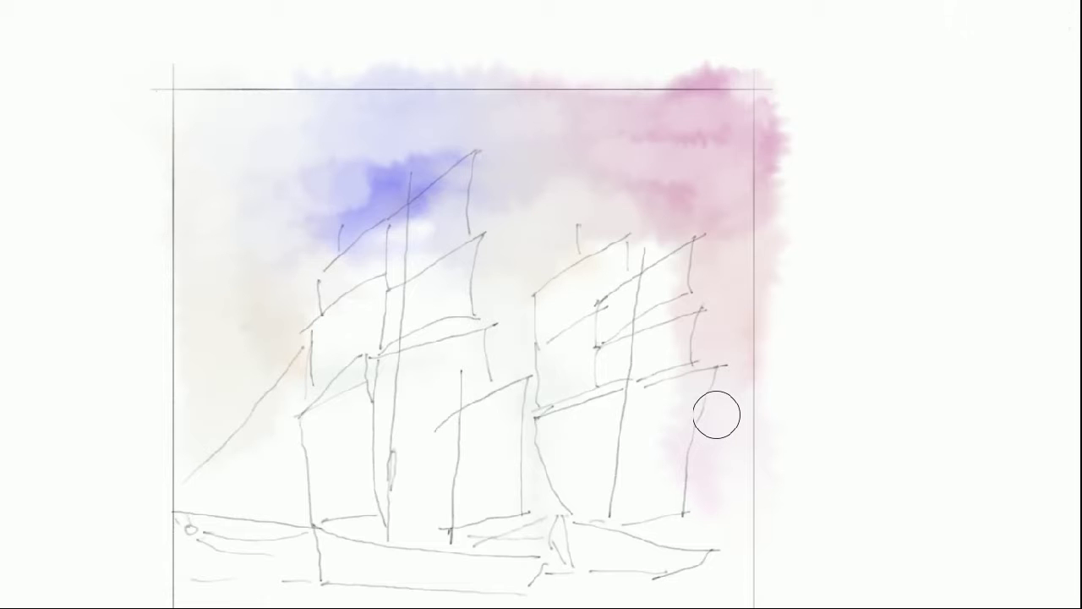
pyautogui.scroll(-3, 716, 414)
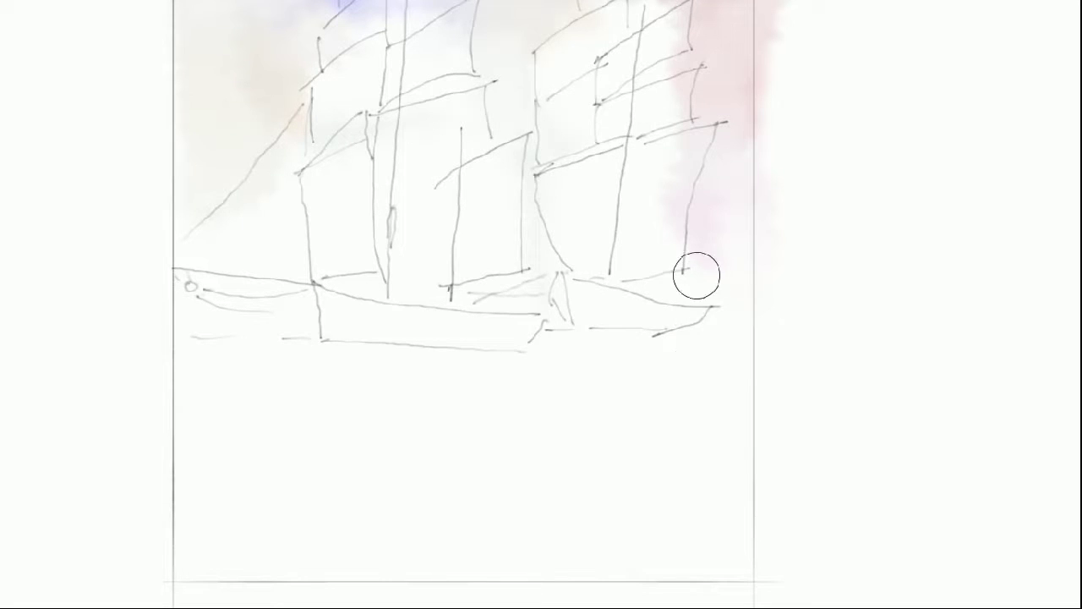
pyautogui.moveTo(1069, 236)
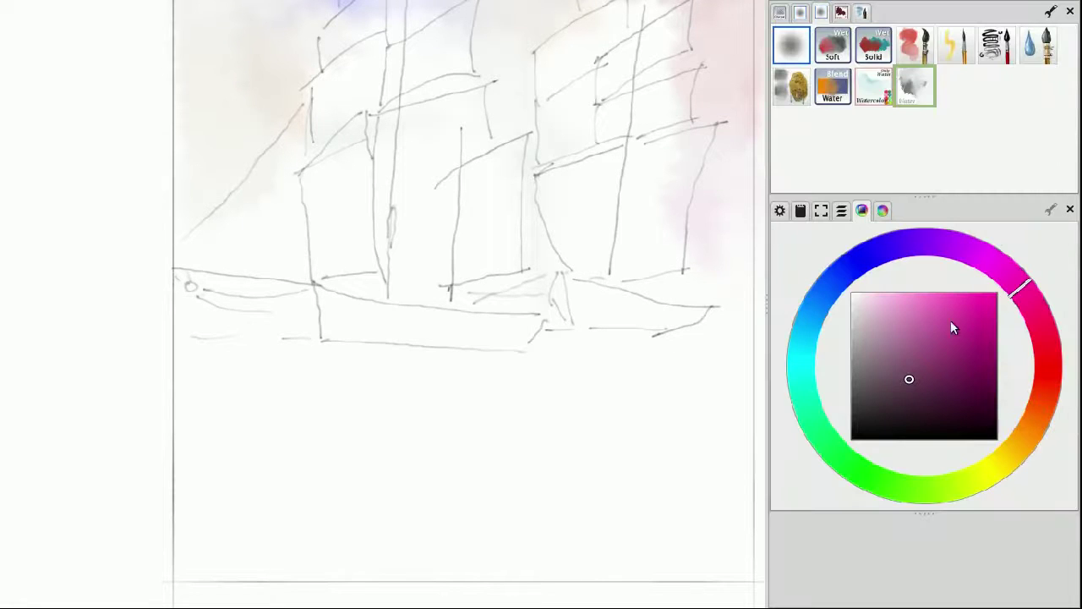
pyautogui.click(841, 210)
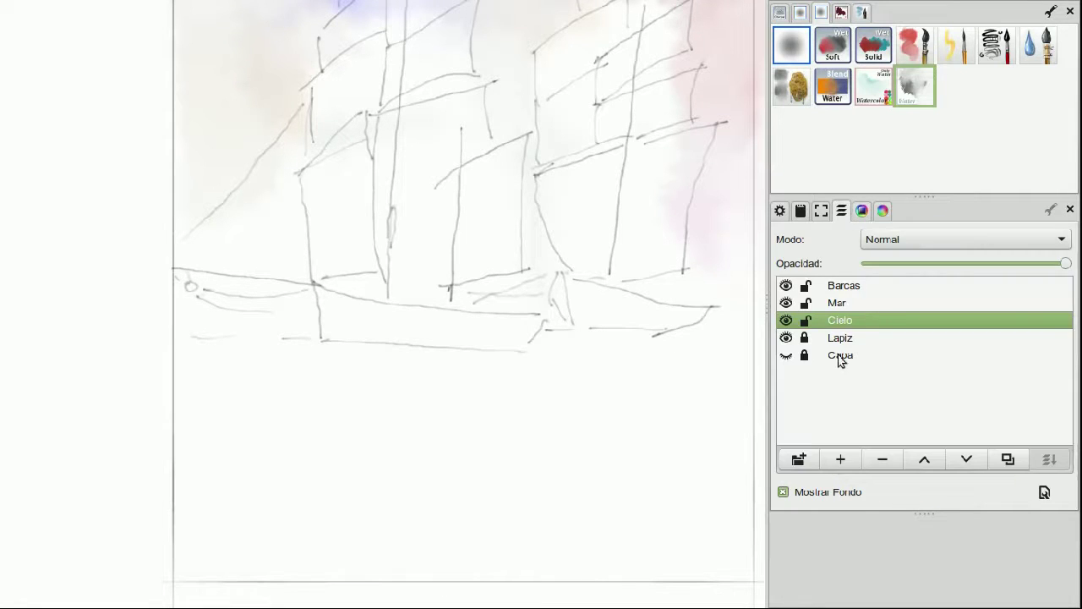
pyautogui.click(841, 303)
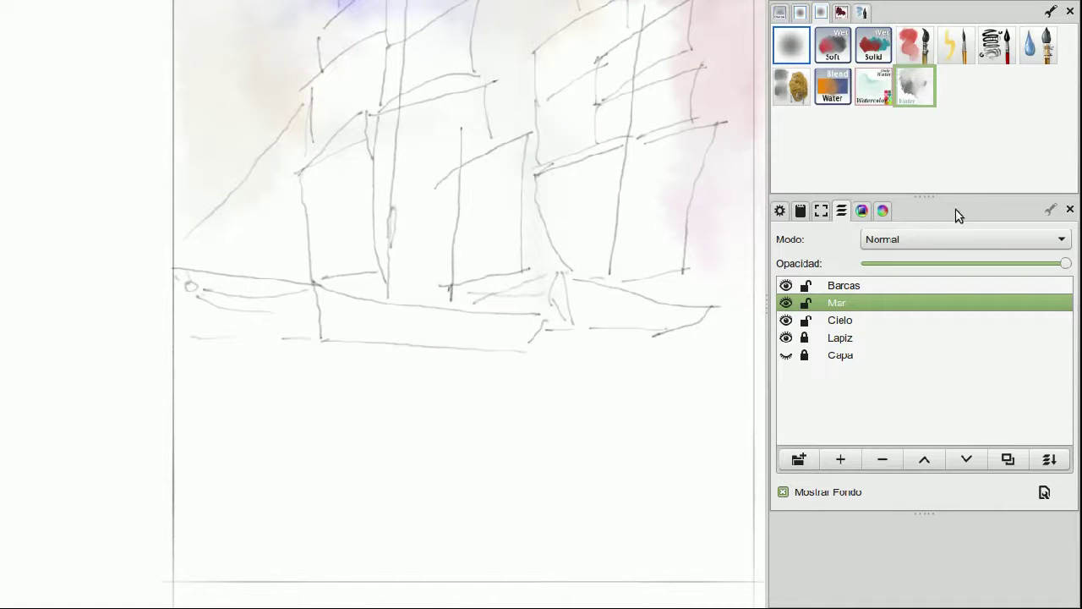
pyautogui.click(864, 211)
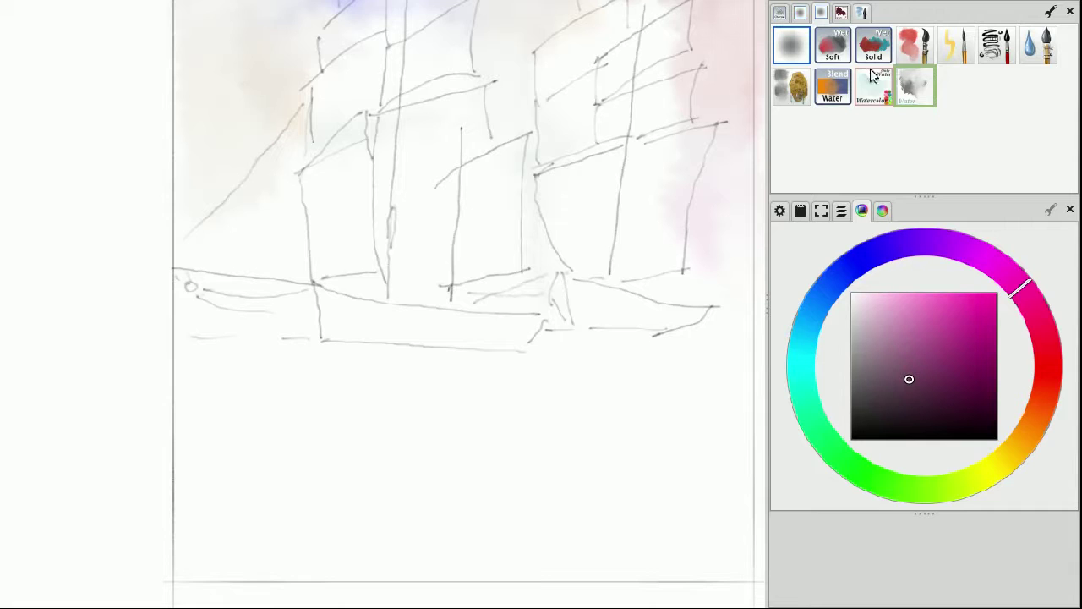
pyautogui.click(839, 55)
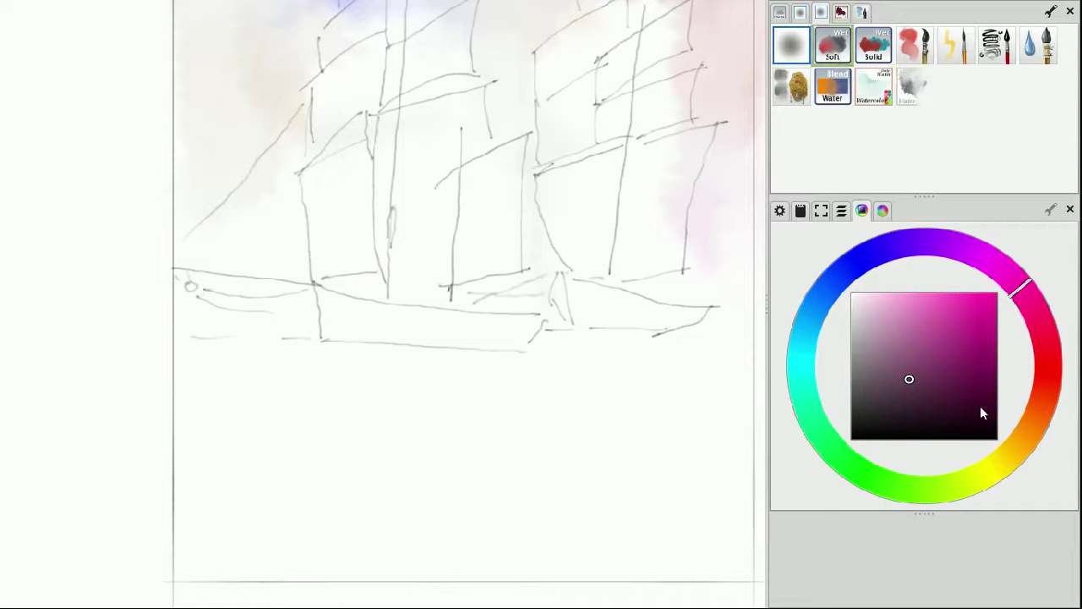
# - Paint soft green vertical reflection strokes in the water below the front ship's bow
pyautogui.moveTo(928, 488); pyautogui.dragTo(882, 482)
pyautogui.click(923, 361)
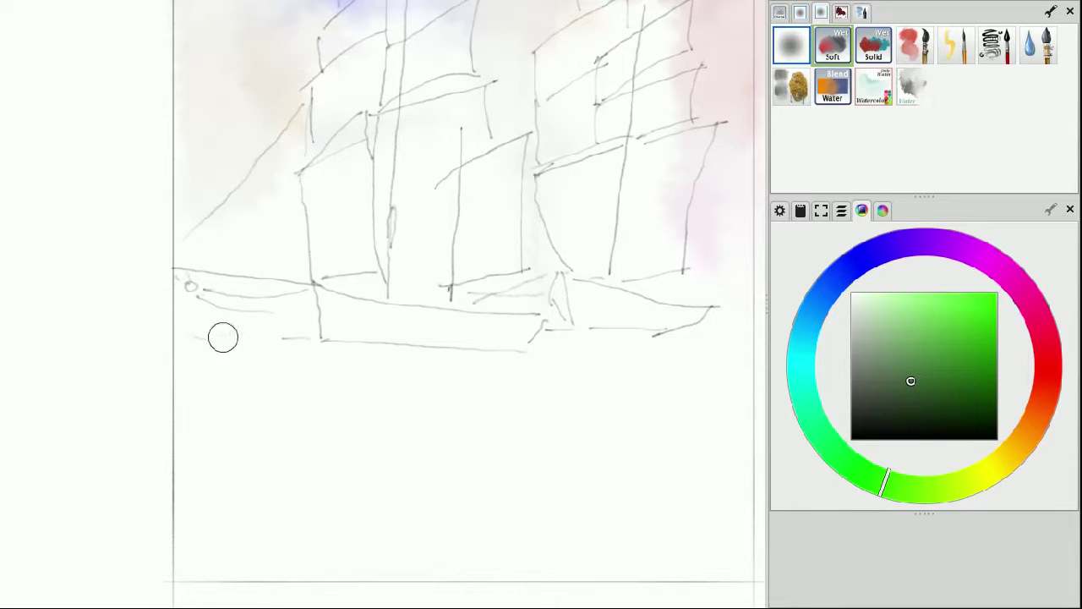
pyautogui.moveTo(197, 335); pyautogui.dragTo(196, 336)
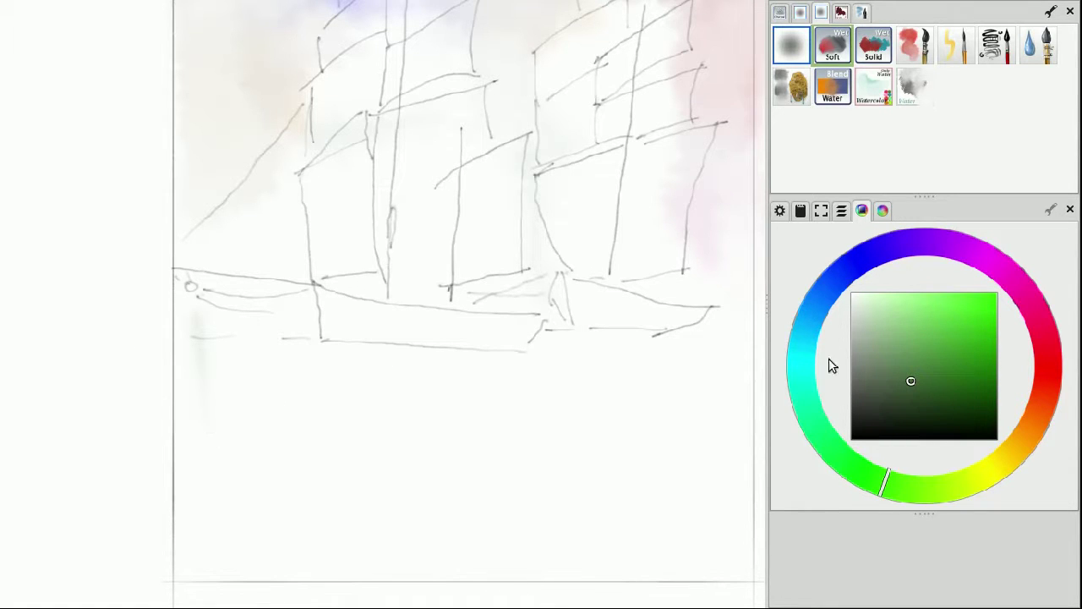
pyautogui.moveTo(200, 479); pyautogui.dragTo(224, 364)
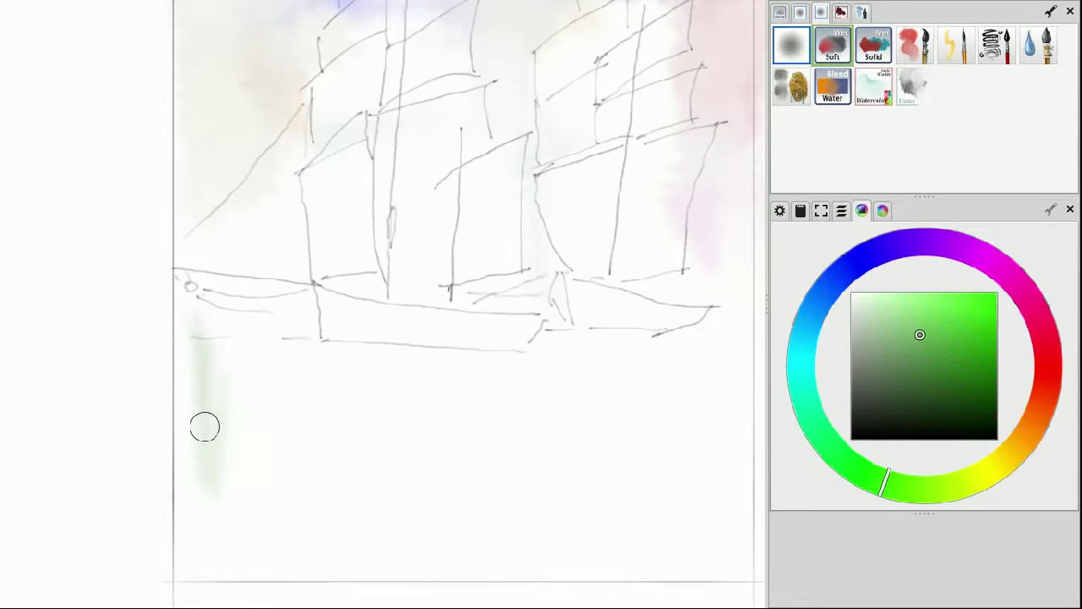
pyautogui.moveTo(279, 531); pyautogui.dragTo(251, 415)
pyautogui.moveTo(312, 526)
pyautogui.mouseDown()
pyautogui.moveTo(324, 362)
pyautogui.moveTo(302, 442)
pyautogui.moveTo(308, 338)
pyautogui.mouseUp()
pyautogui.moveTo(237, 465)
pyautogui.mouseDown()
pyautogui.moveTo(232, 517)
pyautogui.moveTo(237, 338)
pyautogui.mouseUp()
# - Paint beige and golden-yellow vertical reflection strokes in the water beneath the hulls of both ships
pyautogui.moveTo(389, 330)
pyautogui.mouseDown()
pyautogui.moveTo(394, 454)
pyautogui.moveTo(365, 444)
pyautogui.moveTo(418, 550)
pyautogui.mouseUp()
pyautogui.moveTo(987, 446); pyautogui.dragTo(1027, 451)
pyautogui.moveTo(719, 317); pyautogui.dragTo(710, 541)
pyautogui.moveTo(653, 334)
pyautogui.mouseDown()
pyautogui.moveTo(650, 512)
pyautogui.moveTo(623, 483)
pyautogui.moveTo(572, 548)
pyautogui.moveTo(568, 583)
pyautogui.mouseUp()
pyautogui.moveTo(497, 462)
pyautogui.mouseDown()
pyautogui.moveTo(449, 428)
pyautogui.moveTo(420, 447)
pyautogui.moveTo(357, 435)
pyautogui.moveTo(348, 418)
pyautogui.mouseUp()
pyautogui.moveTo(383, 355)
pyautogui.mouseDown()
pyautogui.moveTo(335, 342)
pyautogui.moveTo(369, 477)
pyautogui.moveTo(395, 481)
pyautogui.moveTo(376, 491)
pyautogui.moveTo(351, 475)
pyautogui.moveTo(362, 505)
pyautogui.moveTo(429, 515)
pyautogui.moveTo(480, 485)
pyautogui.moveTo(449, 545)
pyautogui.moveTo(428, 460)
pyautogui.moveTo(380, 471)
pyautogui.moveTo(413, 513)
pyautogui.moveTo(444, 390)
pyautogui.moveTo(431, 408)
pyautogui.moveTo(516, 470)
pyautogui.moveTo(469, 375)
pyautogui.moveTo(472, 433)
pyautogui.moveTo(454, 506)
pyautogui.moveTo(466, 407)
pyautogui.moveTo(432, 442)
pyautogui.mouseUp()
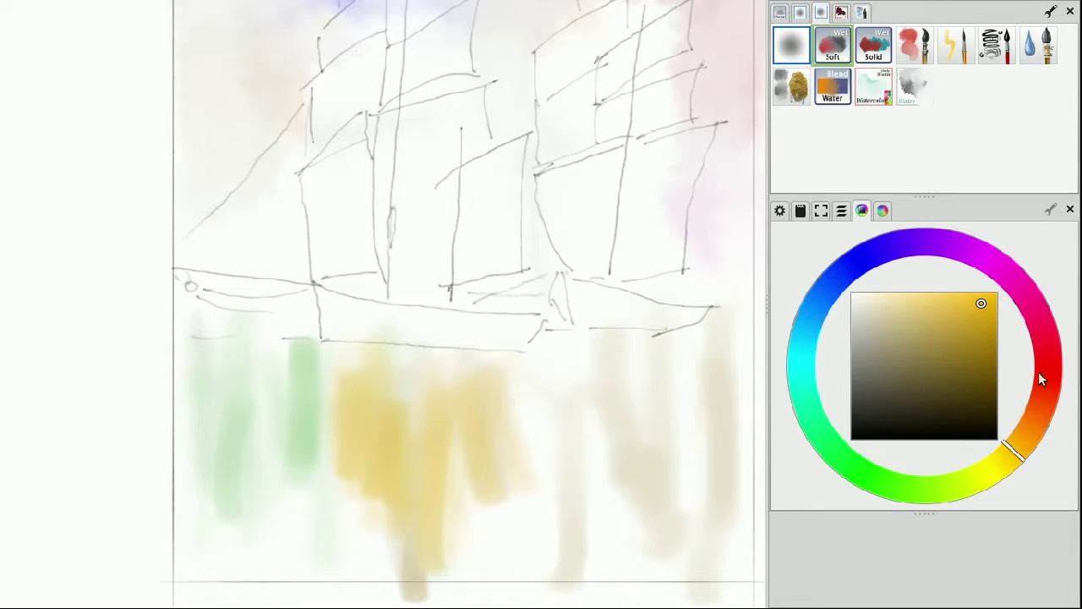
# - Add orange-red vertical reflection strokes below the front ship's bow and under the rear ship
pyautogui.click(1040, 399)
pyautogui.moveTo(308, 308)
pyautogui.mouseDown()
pyautogui.moveTo(314, 443)
pyautogui.moveTo(320, 408)
pyautogui.moveTo(299, 457)
pyautogui.moveTo(270, 400)
pyautogui.moveTo(286, 410)
pyautogui.moveTo(285, 514)
pyautogui.moveTo(260, 452)
pyautogui.moveTo(266, 377)
pyautogui.moveTo(268, 416)
pyautogui.moveTo(285, 338)
pyautogui.mouseUp()
pyautogui.moveTo(643, 404)
pyautogui.mouseDown()
pyautogui.moveTo(653, 442)
pyautogui.moveTo(698, 430)
pyautogui.moveTo(688, 468)
pyautogui.moveTo(582, 401)
pyautogui.moveTo(603, 485)
pyautogui.moveTo(672, 546)
pyautogui.moveTo(672, 510)
pyautogui.moveTo(570, 432)
pyautogui.moveTo(676, 374)
pyautogui.mouseUp()
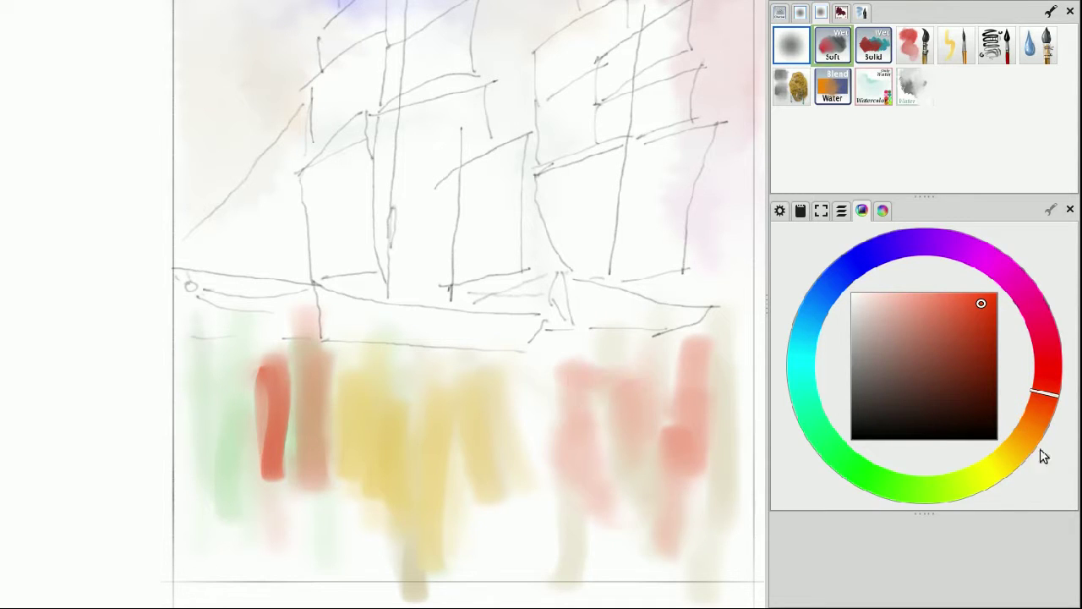
# - Layer golden-yellow strokes over the red and green reflections and into the gaps in the water
pyautogui.moveTo(1039, 456); pyautogui.dragTo(1018, 461)
pyautogui.moveTo(644, 357)
pyautogui.mouseDown()
pyautogui.moveTo(657, 422)
pyautogui.moveTo(597, 369)
pyautogui.moveTo(700, 433)
pyautogui.mouseUp()
pyautogui.moveTo(517, 404)
pyautogui.mouseDown()
pyautogui.moveTo(549, 346)
pyautogui.moveTo(560, 348)
pyautogui.mouseUp()
pyautogui.moveTo(237, 359)
pyautogui.mouseDown()
pyautogui.moveTo(259, 343)
pyautogui.moveTo(302, 504)
pyautogui.moveTo(347, 553)
pyautogui.moveTo(266, 565)
pyautogui.mouseUp()
pyautogui.moveTo(549, 477); pyautogui.dragTo(593, 522)
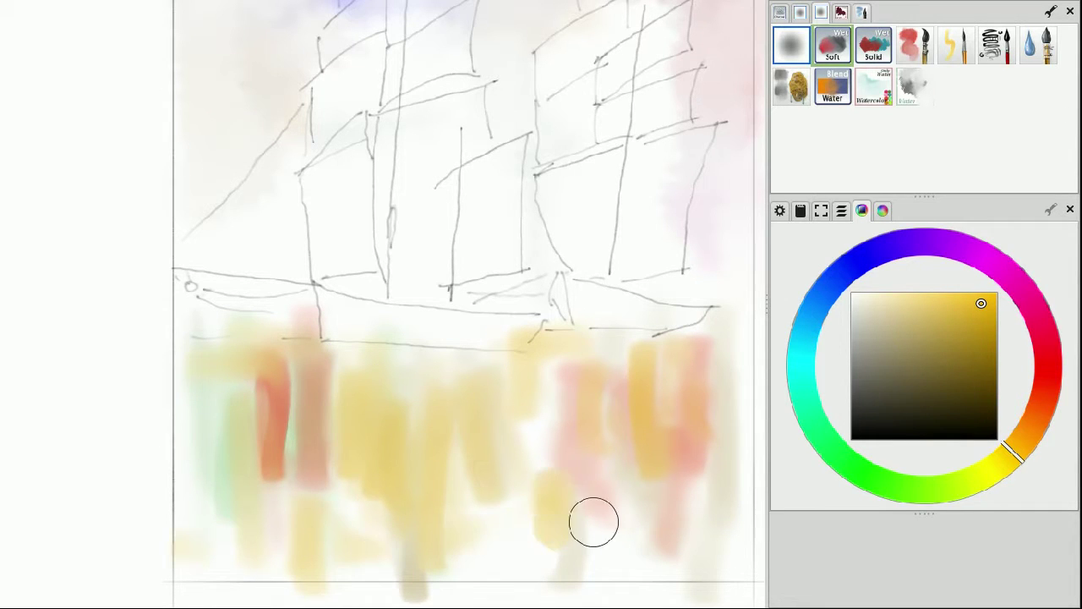
# - Blend the water's coloured reflection strokes into a soft wash with the Water brush
pyautogui.click(879, 87)
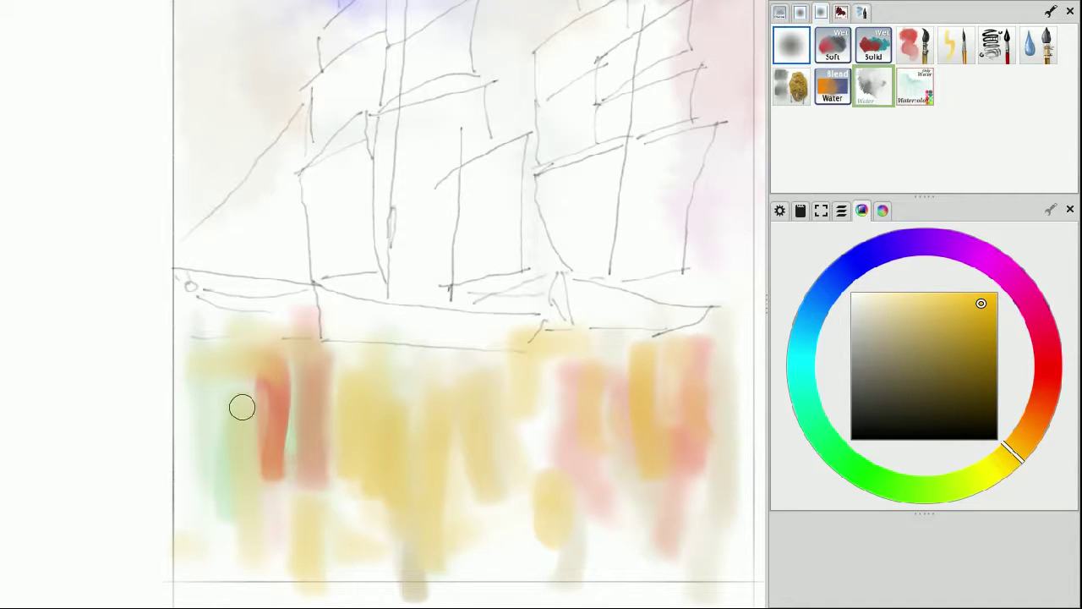
pyautogui.moveTo(259, 465)
pyautogui.mouseDown()
pyautogui.moveTo(235, 413)
pyautogui.moveTo(277, 398)
pyautogui.moveTo(227, 393)
pyautogui.moveTo(209, 476)
pyautogui.moveTo(257, 424)
pyautogui.moveTo(324, 436)
pyautogui.moveTo(317, 545)
pyautogui.moveTo(314, 364)
pyautogui.moveTo(277, 526)
pyautogui.moveTo(313, 491)
pyautogui.moveTo(339, 390)
pyautogui.moveTo(376, 403)
pyautogui.moveTo(393, 527)
pyautogui.moveTo(427, 497)
pyautogui.moveTo(453, 553)
pyautogui.moveTo(455, 446)
pyautogui.moveTo(507, 507)
pyautogui.moveTo(509, 490)
pyautogui.moveTo(539, 472)
pyautogui.moveTo(544, 563)
pyautogui.moveTo(592, 454)
pyautogui.moveTo(628, 320)
pyautogui.moveTo(665, 538)
pyautogui.moveTo(729, 335)
pyautogui.moveTo(723, 598)
pyautogui.moveTo(649, 558)
pyautogui.moveTo(732, 552)
pyautogui.mouseUp()
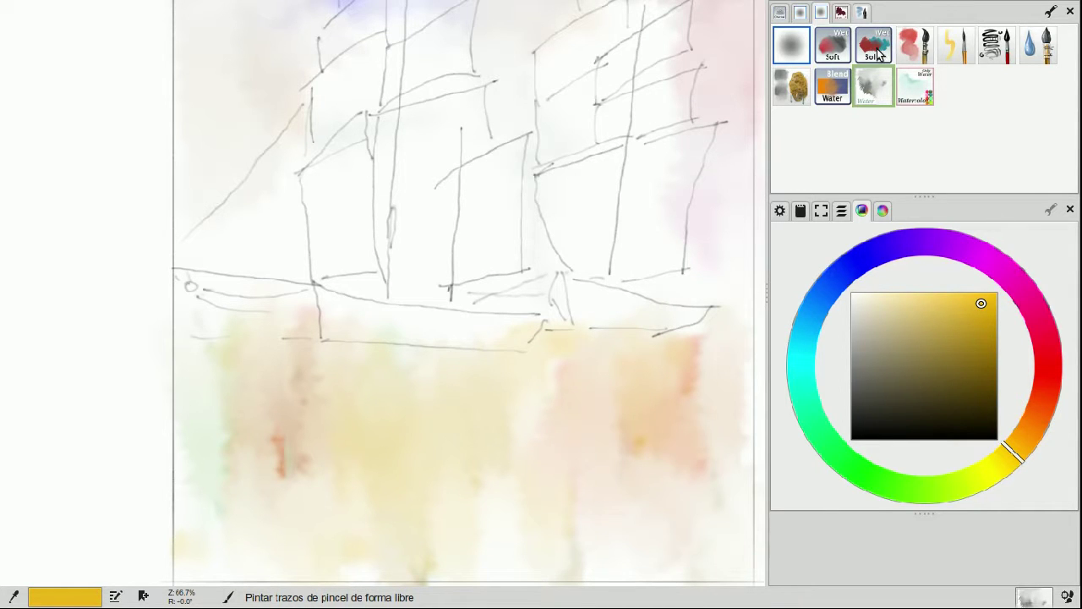
# - Paint golden-orange vertical reflection strokes beneath both ships with the Wet Soft brush and soften the lowest stroke under the rear ship
pyautogui.click(876, 51)
pyautogui.click(841, 53)
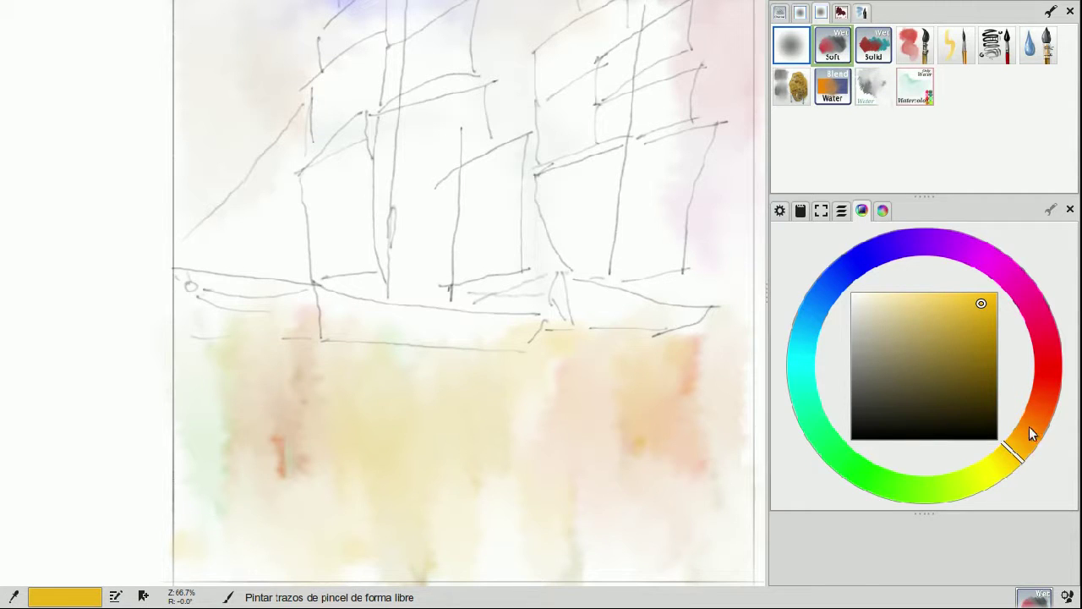
pyautogui.click(1026, 436)
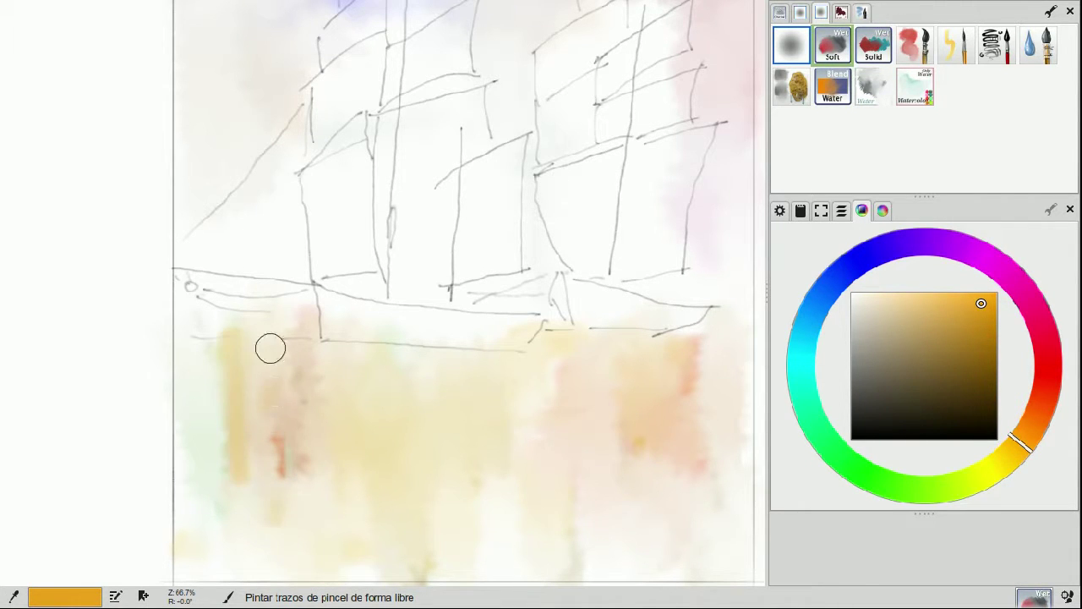
pyautogui.moveTo(318, 485)
pyautogui.mouseDown()
pyautogui.moveTo(296, 341)
pyautogui.moveTo(295, 515)
pyautogui.moveTo(285, 529)
pyautogui.moveTo(277, 510)
pyautogui.moveTo(350, 495)
pyautogui.mouseUp()
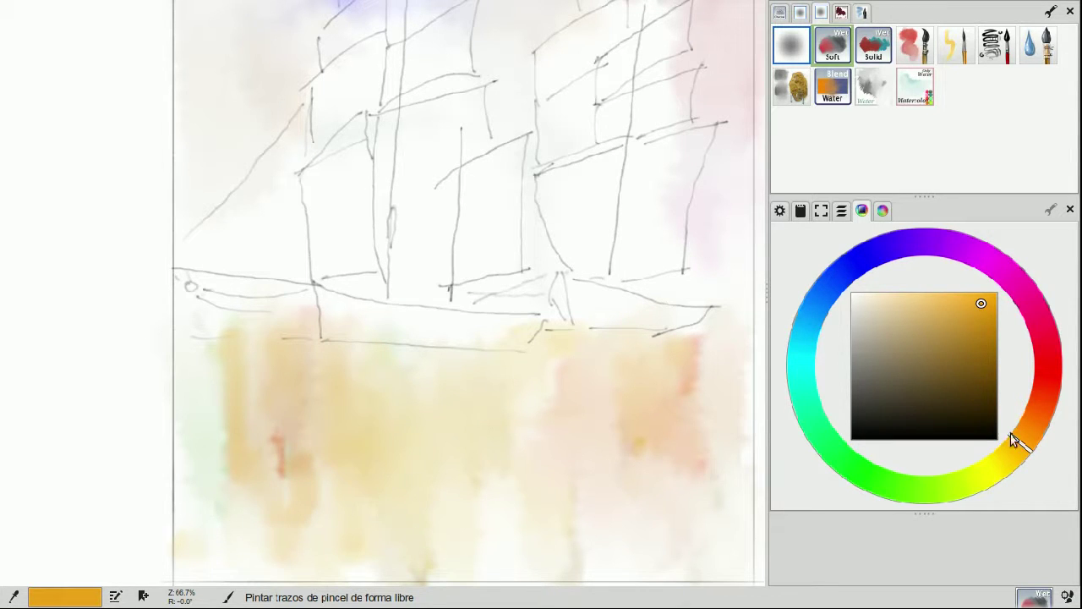
pyautogui.moveTo(370, 362); pyautogui.dragTo(371, 499)
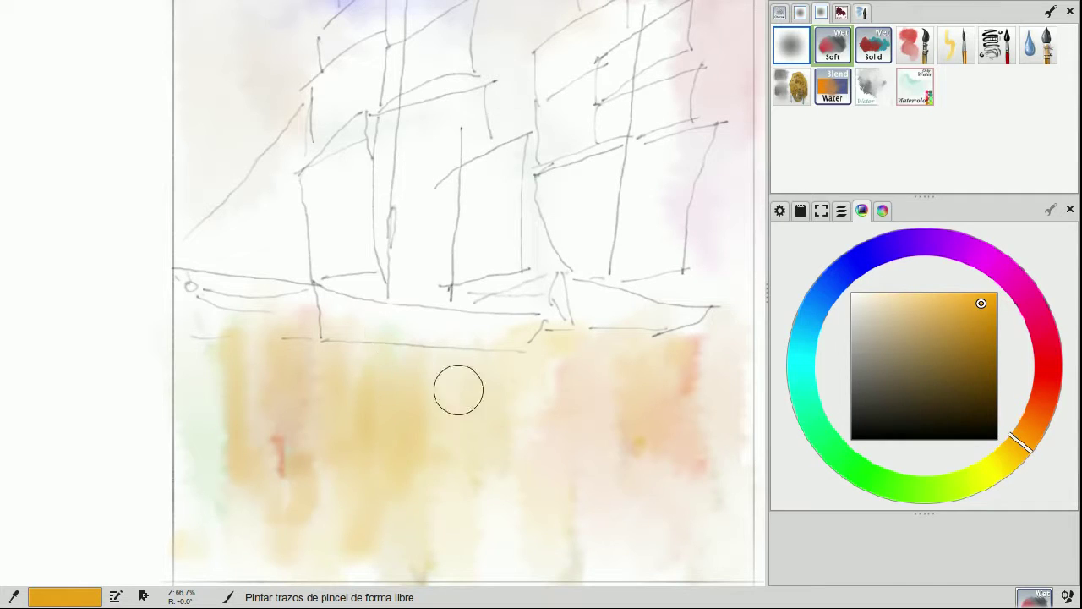
pyautogui.moveTo(506, 376); pyautogui.dragTo(507, 580)
pyautogui.moveTo(596, 360)
pyautogui.mouseDown()
pyautogui.moveTo(613, 396)
pyautogui.moveTo(630, 367)
pyautogui.moveTo(660, 351)
pyautogui.moveTo(691, 447)
pyautogui.moveTo(692, 573)
pyautogui.moveTo(702, 412)
pyautogui.moveTo(677, 382)
pyautogui.mouseUp()
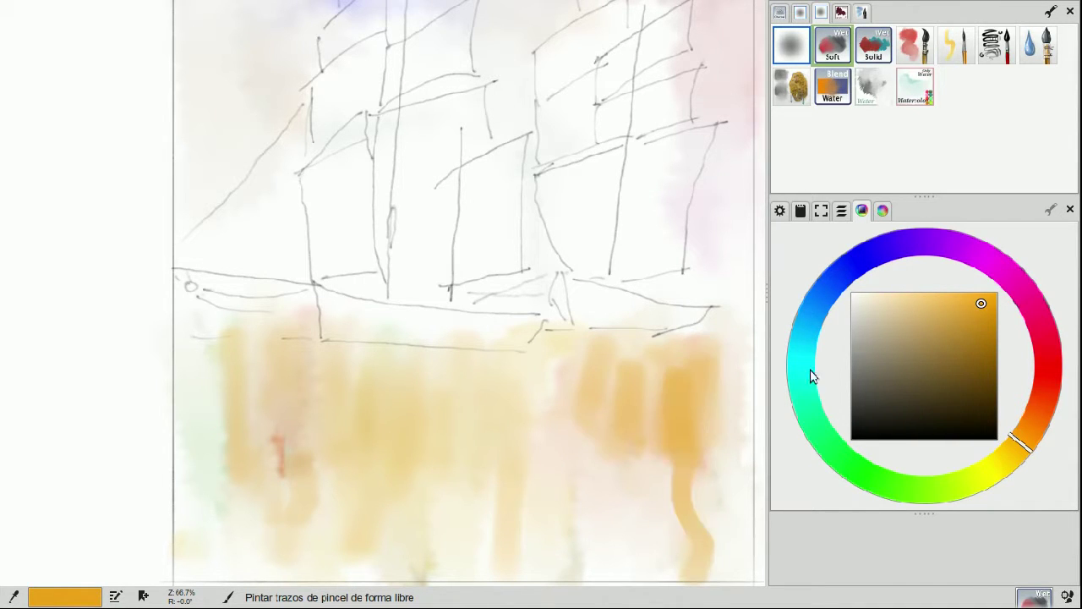
pyautogui.click(796, 89)
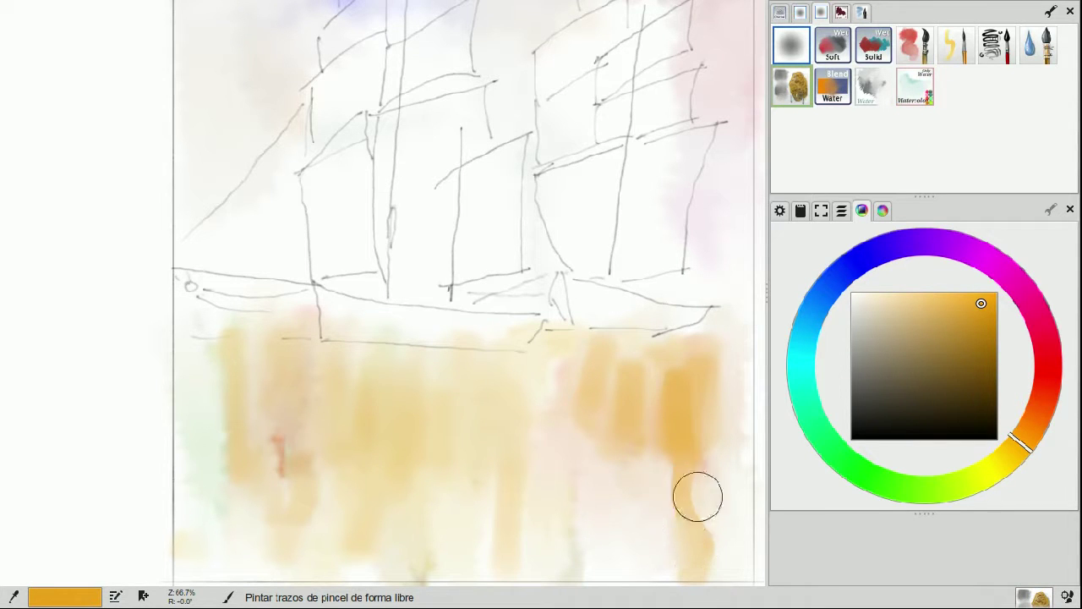
pyautogui.click(875, 89)
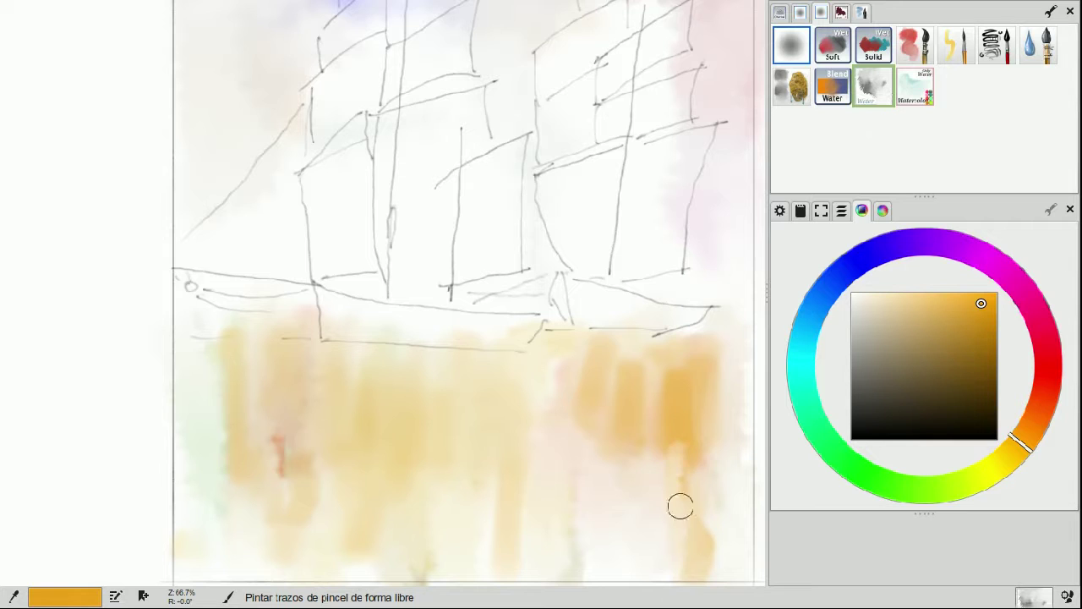
# - Paint brown vertical reflection strokes in the water beneath the rear ship's stern with the Wet Soft brush
pyautogui.click(970, 344)
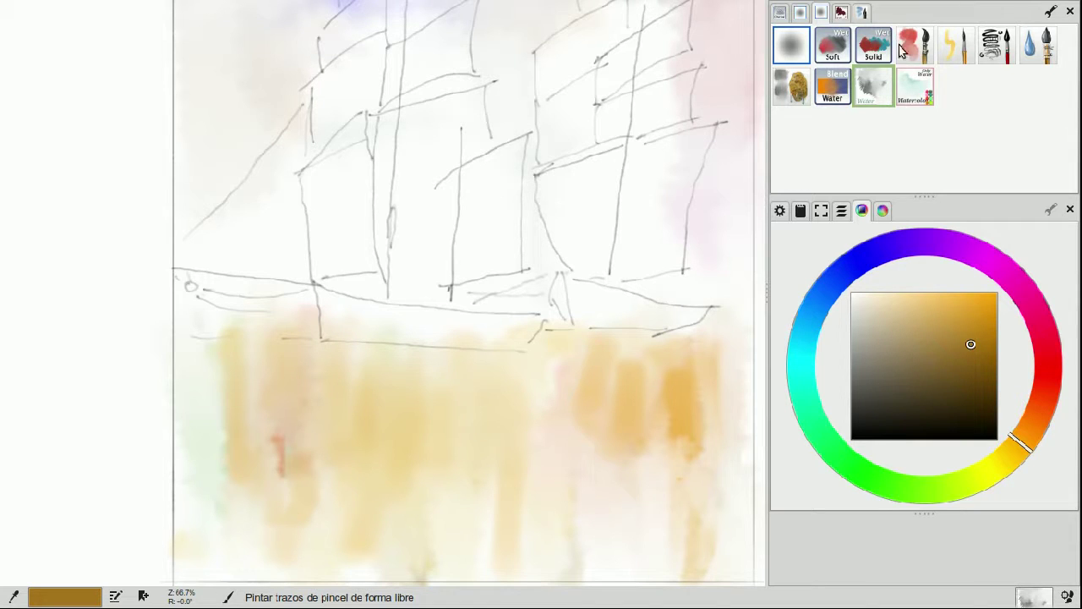
pyautogui.click(878, 55)
pyautogui.click(832, 61)
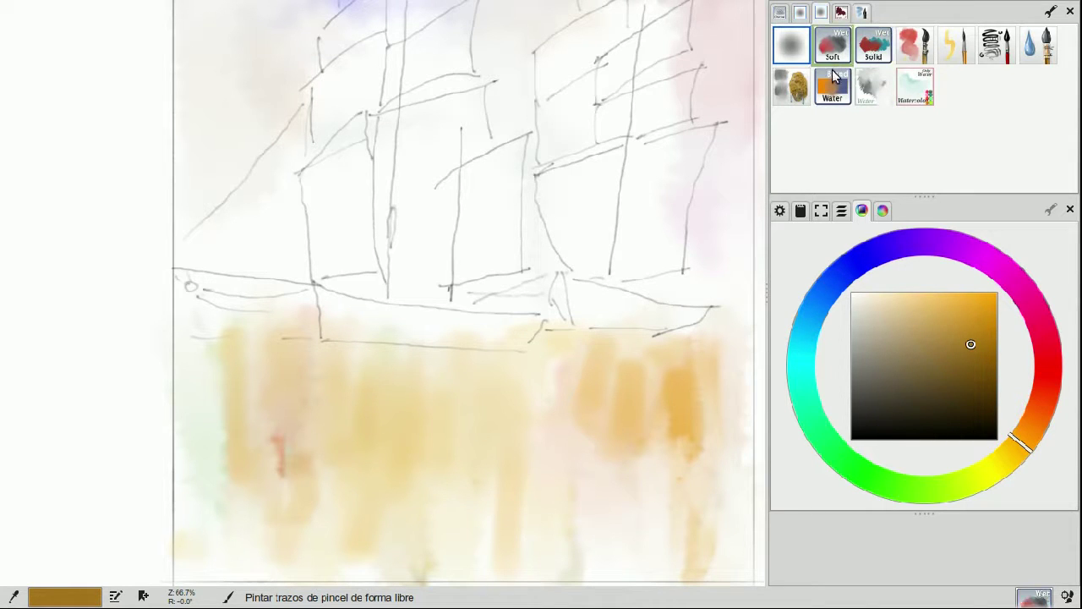
pyautogui.moveTo(713, 418); pyautogui.dragTo(692, 531)
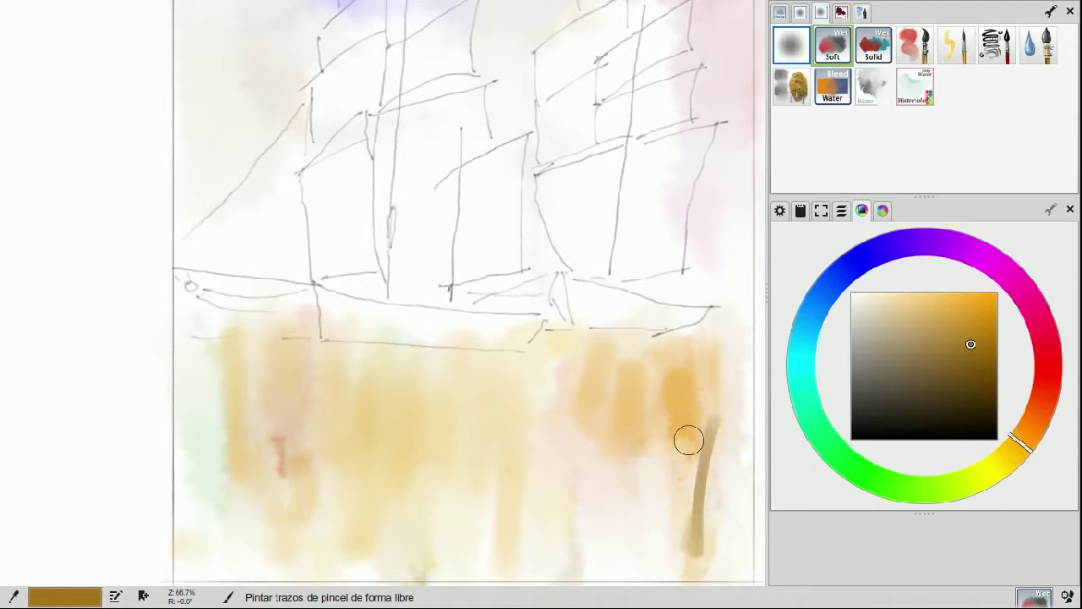
pyautogui.moveTo(673, 495)
pyautogui.mouseDown()
pyautogui.moveTo(617, 552)
pyautogui.moveTo(615, 426)
pyautogui.moveTo(654, 514)
pyautogui.moveTo(708, 503)
pyautogui.moveTo(639, 417)
pyautogui.moveTo(643, 522)
pyautogui.moveTo(632, 563)
pyautogui.moveTo(612, 419)
pyautogui.moveTo(709, 470)
pyautogui.moveTo(713, 570)
pyautogui.moveTo(715, 495)
pyautogui.mouseUp()
# - Add dark red vertical reflection strokes under the rear ship and in the water between the two hulls
pyautogui.click(1041, 379)
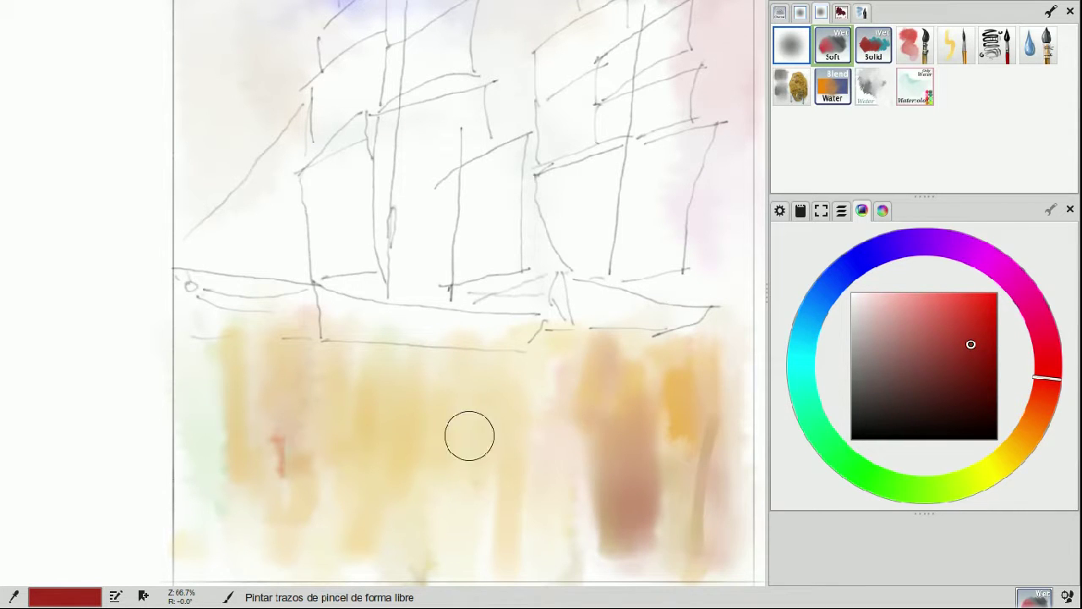
pyautogui.moveTo(553, 355); pyautogui.dragTo(532, 507)
pyautogui.moveTo(520, 372); pyautogui.dragTo(511, 572)
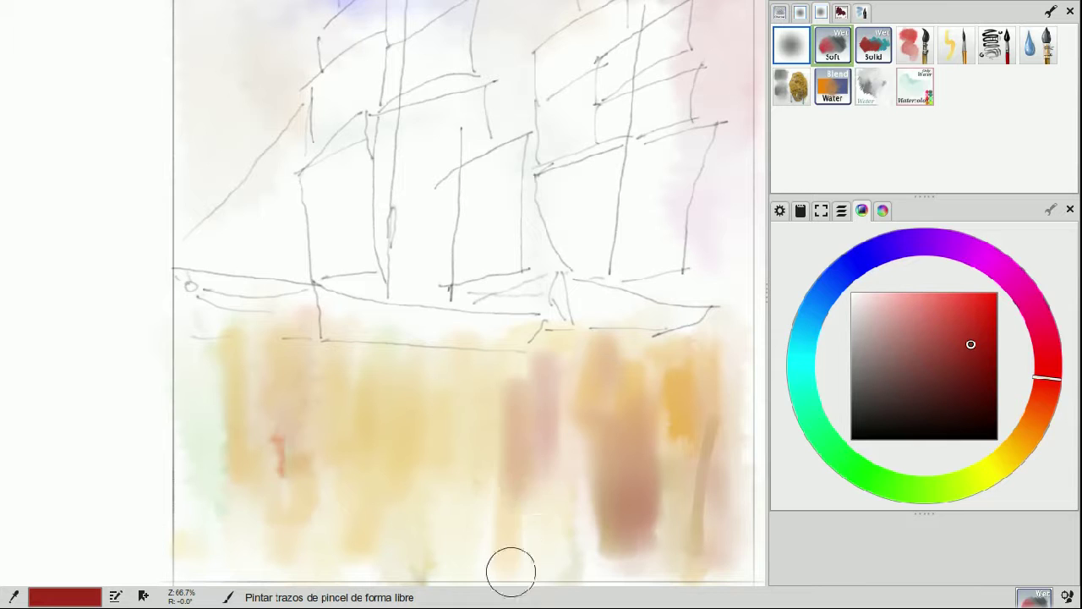
pyautogui.moveTo(491, 376)
pyautogui.mouseDown()
pyautogui.moveTo(496, 485)
pyautogui.moveTo(482, 488)
pyautogui.moveTo(514, 538)
pyautogui.mouseUp()
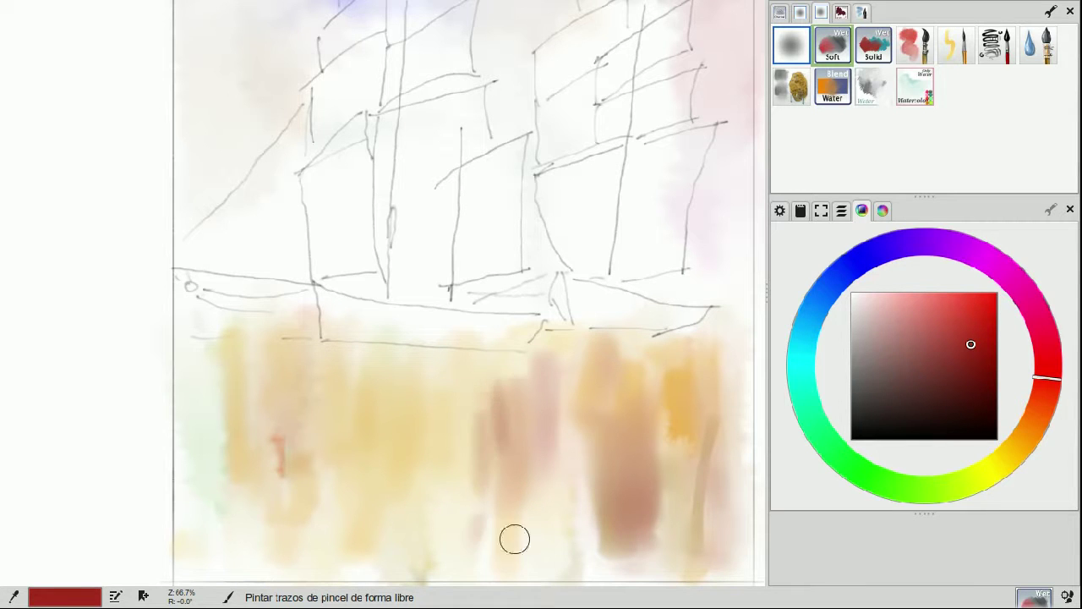
# - Paint ochre vertical reflection strokes in the water below the middle of the front ship's hull
pyautogui.click(1035, 445)
pyautogui.moveTo(970, 301); pyautogui.dragTo(970, 330)
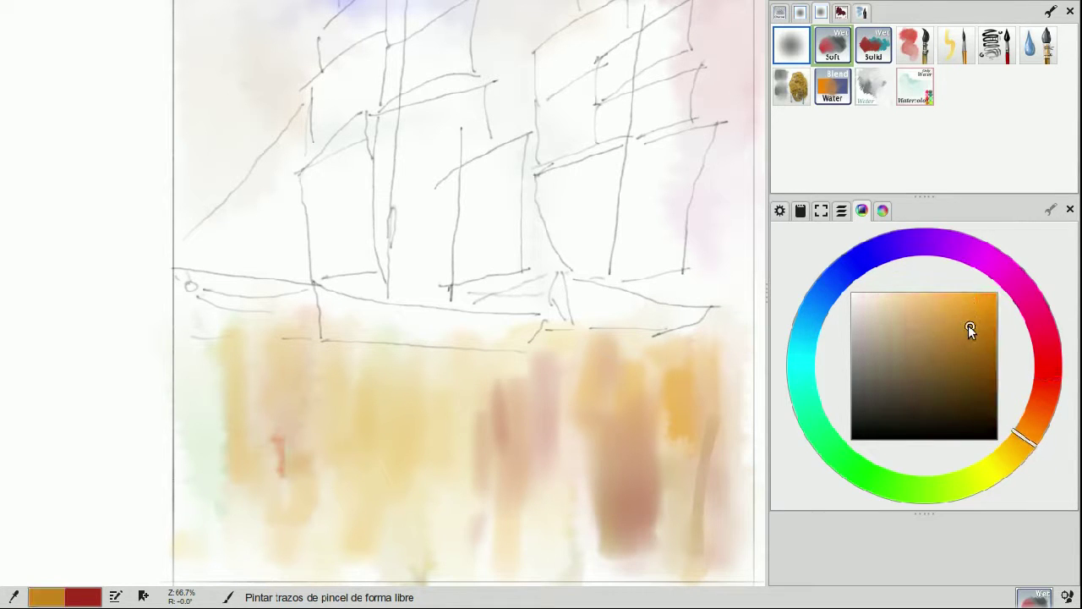
pyautogui.moveTo(346, 321)
pyautogui.mouseDown()
pyautogui.moveTo(326, 453)
pyautogui.moveTo(368, 401)
pyautogui.moveTo(380, 370)
pyautogui.moveTo(362, 359)
pyautogui.moveTo(404, 507)
pyautogui.mouseUp()
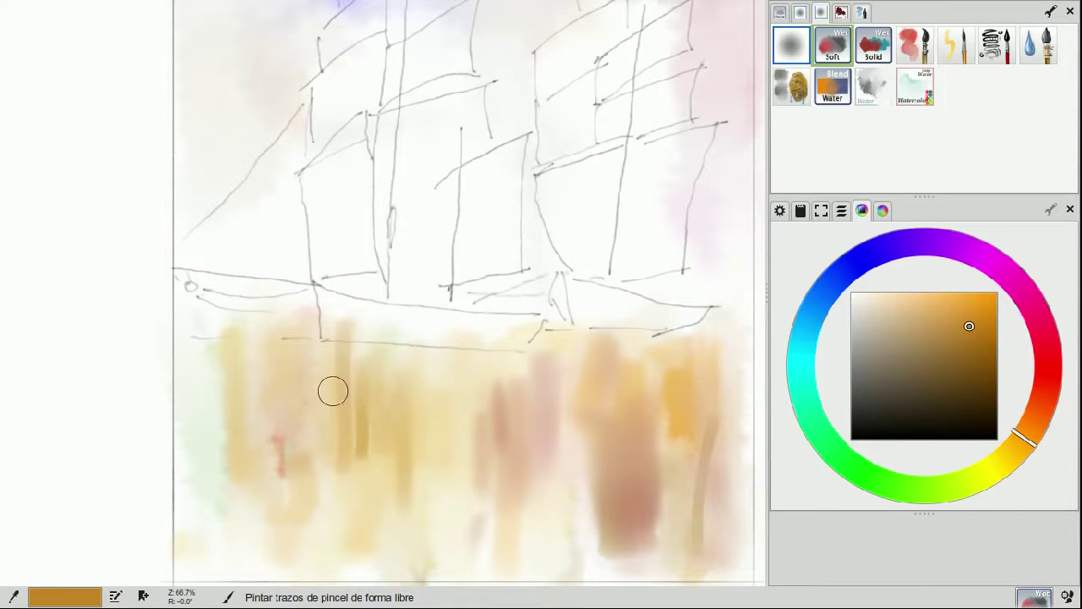
# - Layer red vertical reflection strokes beneath the front ship's bow, first with the Wet Soft brush and then with Wet Solid
pyautogui.click(1060, 382)
pyautogui.moveTo(341, 338); pyautogui.dragTo(330, 529)
pyautogui.moveTo(315, 353)
pyautogui.mouseDown()
pyautogui.moveTo(329, 483)
pyautogui.moveTo(296, 496)
pyautogui.moveTo(363, 430)
pyautogui.moveTo(356, 460)
pyautogui.mouseUp()
pyautogui.click(884, 56)
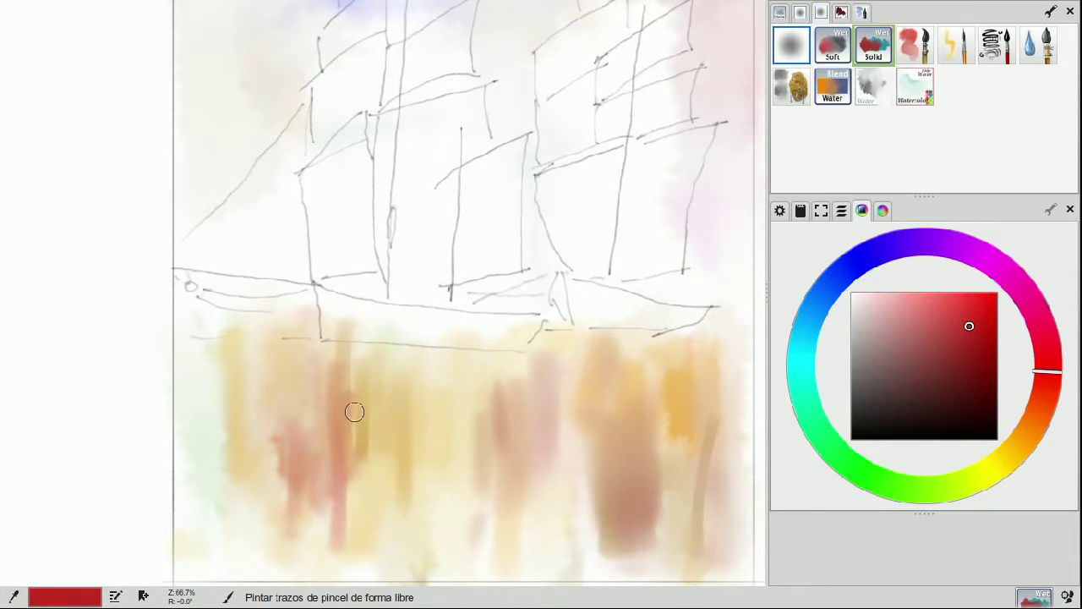
pyautogui.moveTo(357, 395); pyautogui.dragTo(346, 525)
pyautogui.moveTo(326, 385); pyautogui.dragTo(332, 525)
pyautogui.moveTo(298, 396); pyautogui.dragTo(296, 516)
pyautogui.moveTo(353, 398)
pyautogui.mouseDown()
pyautogui.moveTo(351, 465)
pyautogui.moveTo(323, 546)
pyautogui.mouseUp()
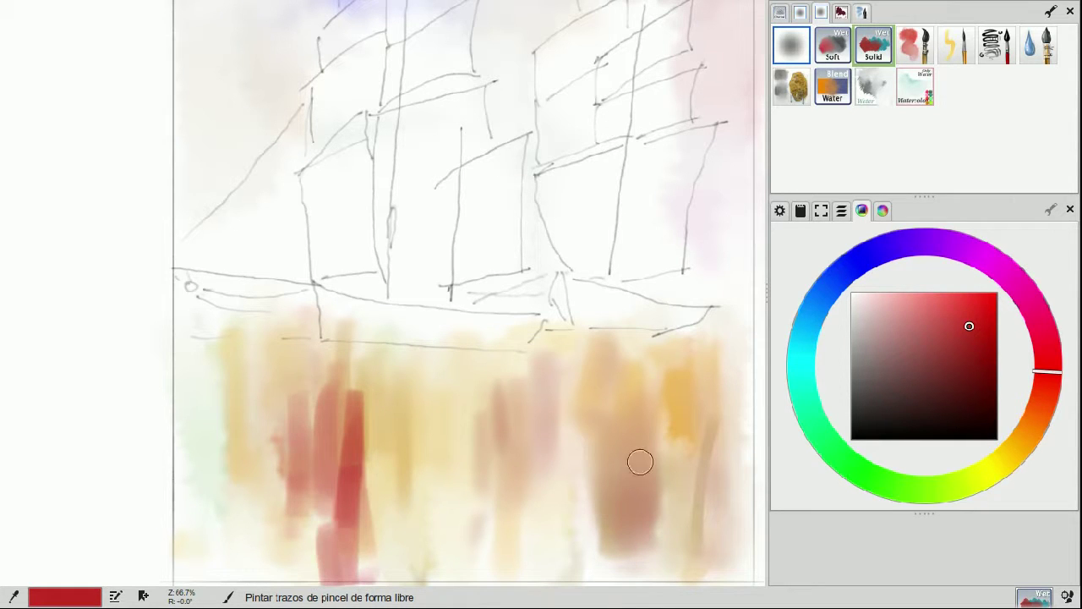
pyautogui.moveTo(396, 499); pyautogui.dragTo(392, 571)
pyautogui.moveTo(242, 445); pyautogui.dragTo(269, 564)
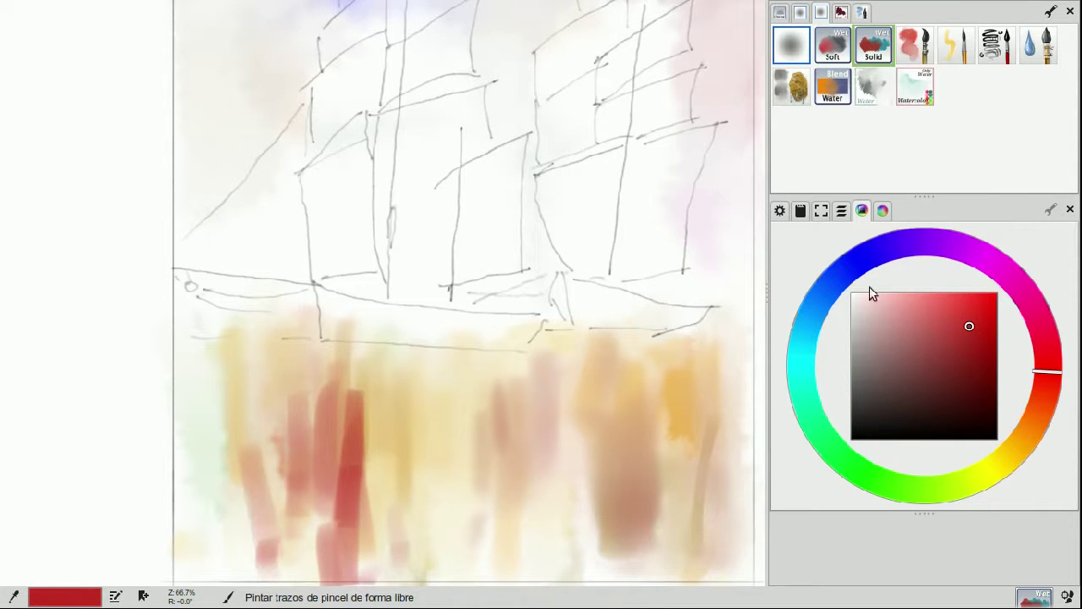
# - Blend the red reflections below the front ship into the wash and add blue strokes at the water's lower edge
pyautogui.moveTo(310, 502)
pyautogui.mouseDown()
pyautogui.moveTo(269, 570)
pyautogui.moveTo(229, 542)
pyautogui.moveTo(201, 585)
pyautogui.moveTo(212, 569)
pyautogui.moveTo(192, 522)
pyautogui.moveTo(189, 571)
pyautogui.moveTo(211, 524)
pyautogui.moveTo(235, 555)
pyautogui.moveTo(252, 507)
pyautogui.moveTo(269, 551)
pyautogui.moveTo(293, 472)
pyautogui.moveTo(322, 579)
pyautogui.moveTo(284, 435)
pyautogui.moveTo(298, 534)
pyautogui.moveTo(328, 416)
pyautogui.moveTo(368, 486)
pyautogui.moveTo(354, 547)
pyautogui.moveTo(350, 563)
pyautogui.moveTo(289, 393)
pyautogui.moveTo(252, 400)
pyautogui.moveTo(236, 378)
pyautogui.moveTo(423, 374)
pyautogui.moveTo(413, 400)
pyautogui.moveTo(331, 386)
pyautogui.moveTo(307, 542)
pyautogui.moveTo(335, 486)
pyautogui.moveTo(357, 489)
pyautogui.moveTo(396, 382)
pyautogui.moveTo(410, 482)
pyautogui.mouseUp()
pyautogui.click(877, 83)
pyautogui.click(791, 86)
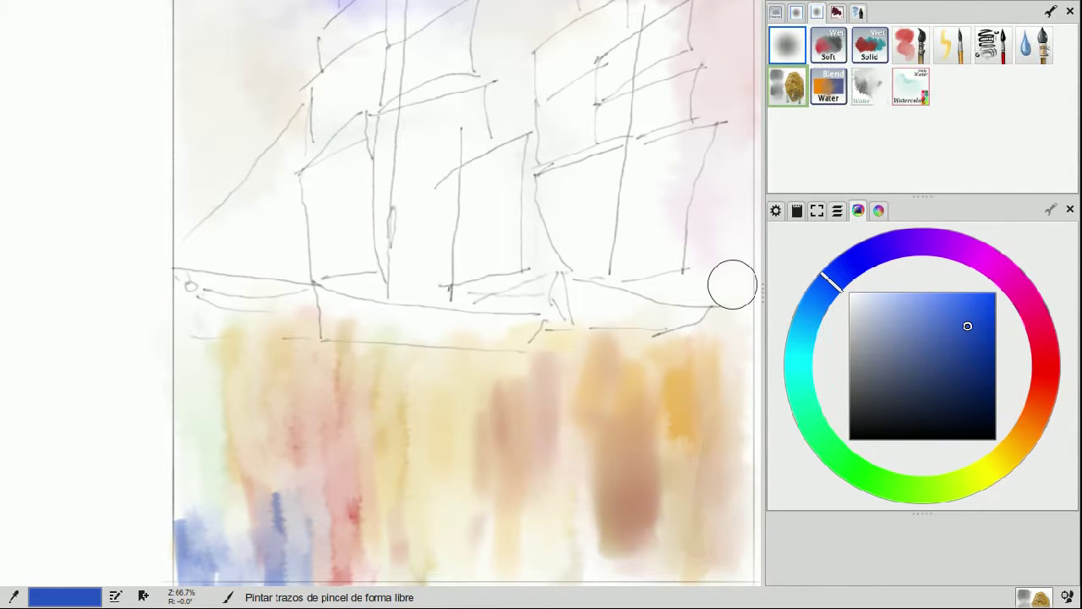
# - Select the Barcas layer and paint an ochre stroke on the front ship's topmost sail with the Wet Solid brush
pyautogui.click(838, 211)
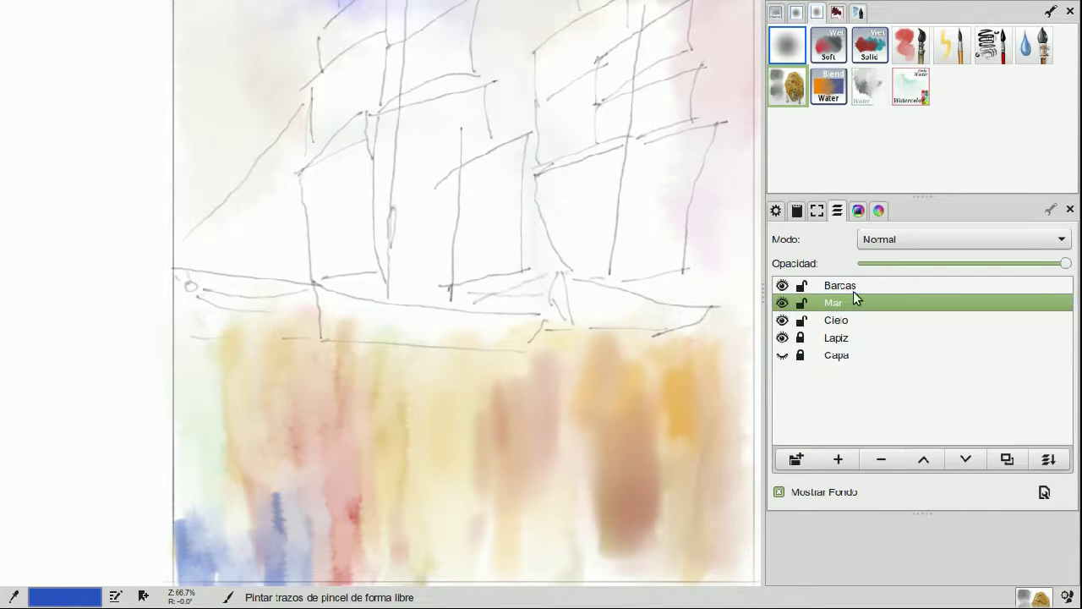
pyautogui.click(853, 289)
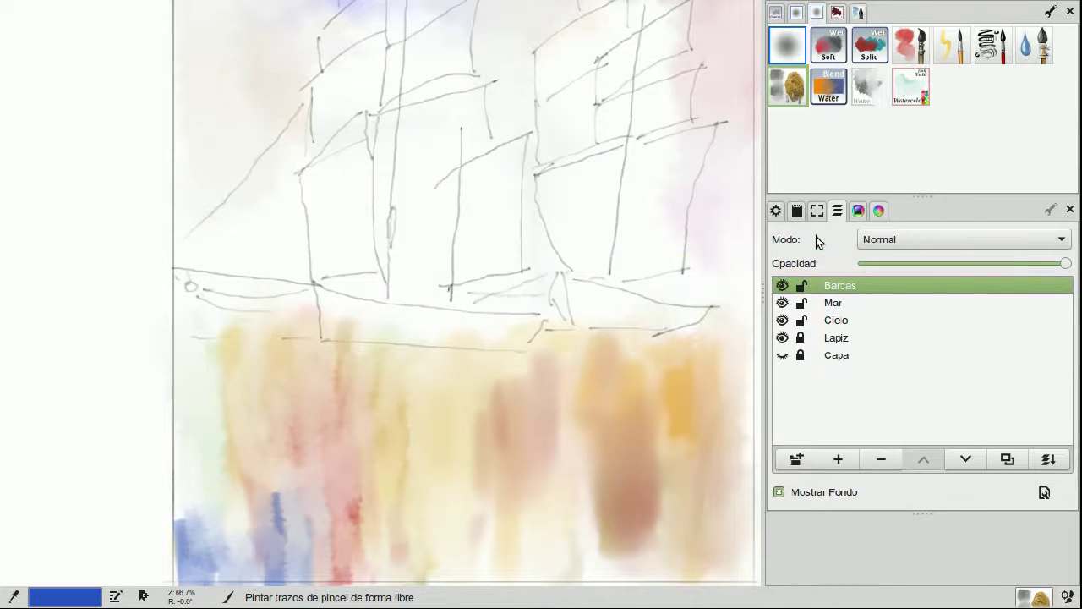
pyautogui.press('Up')
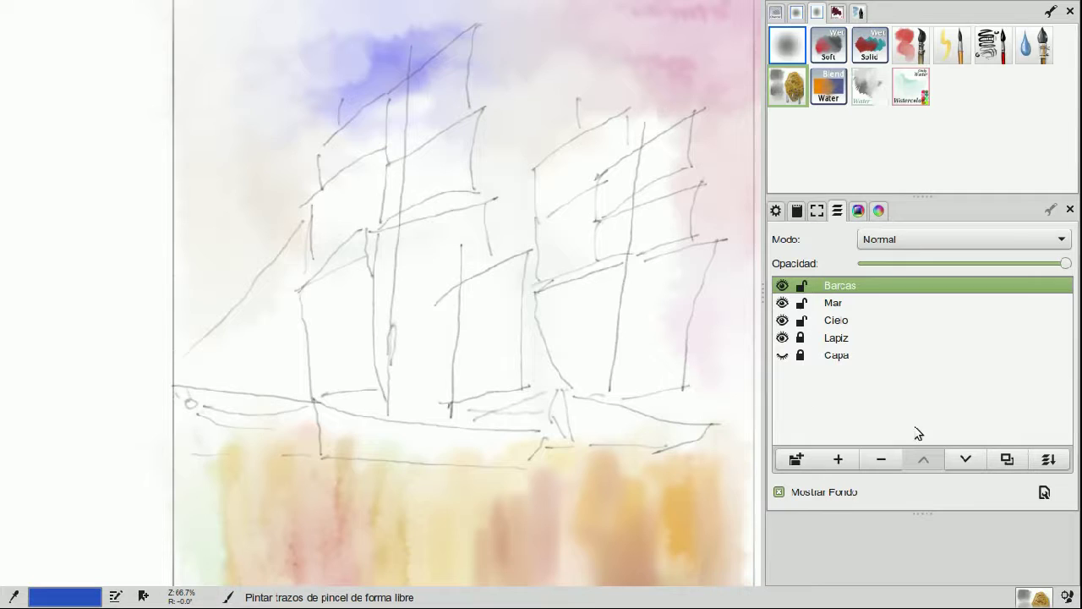
pyautogui.click(858, 211)
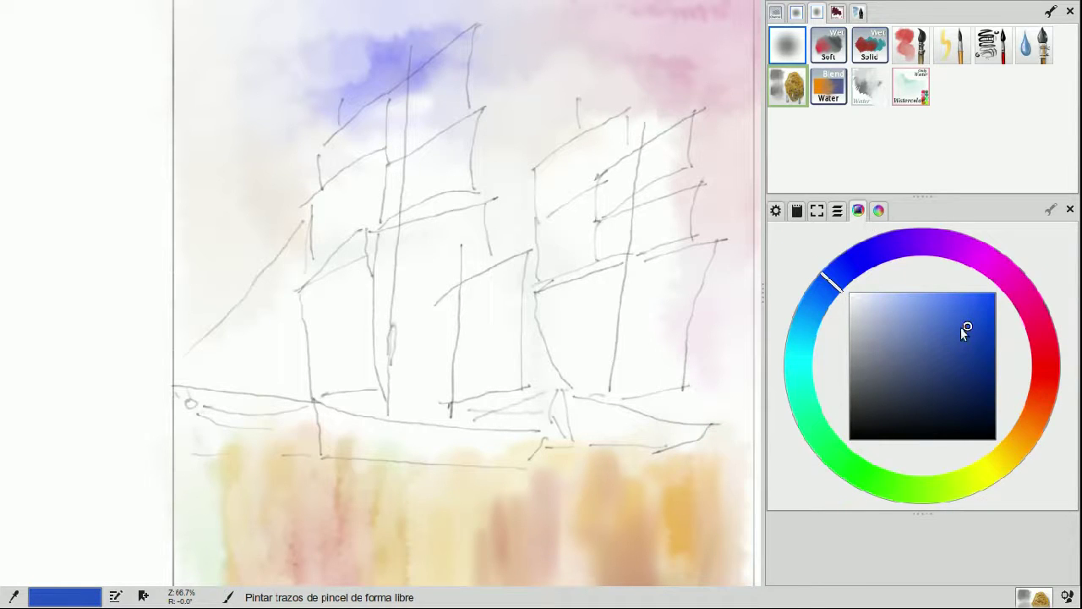
pyautogui.moveTo(1052, 412); pyautogui.dragTo(1035, 433)
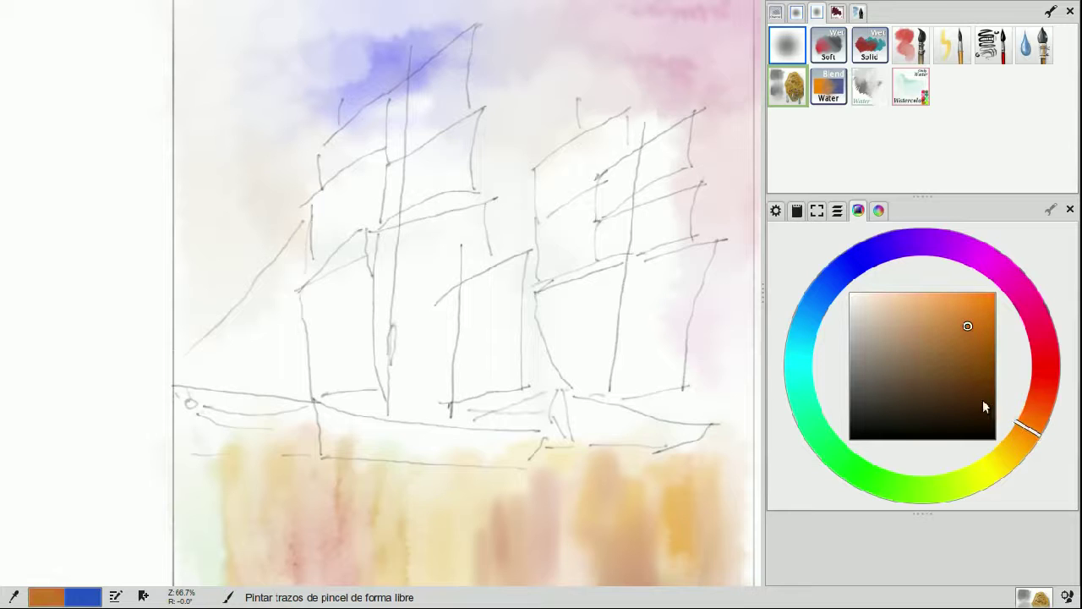
pyautogui.press('1')
pyautogui.press('F11')
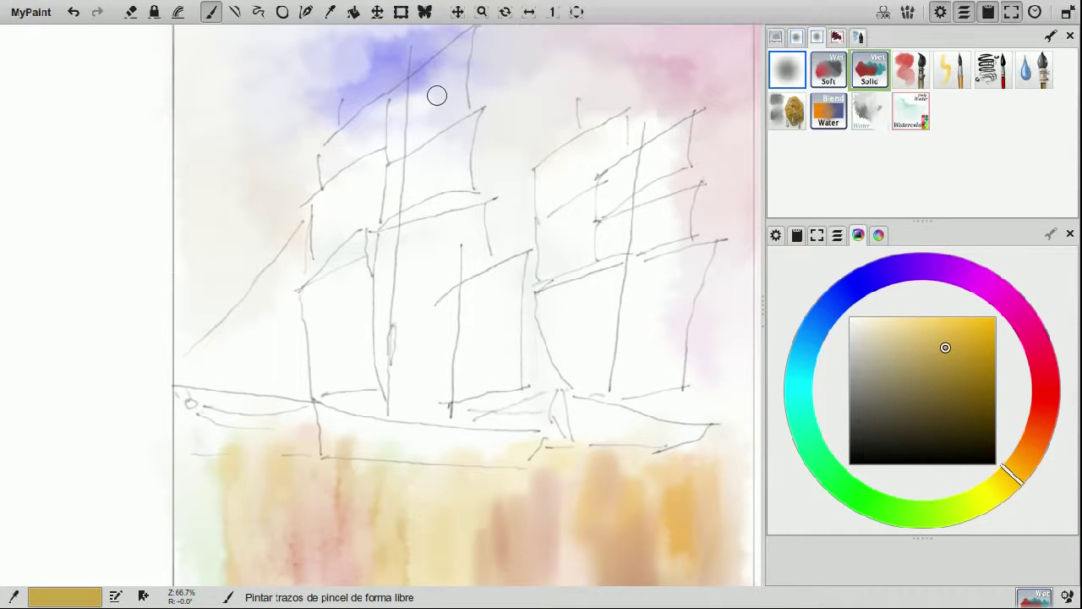
pyautogui.moveTo(468, 45); pyautogui.dragTo(463, 51)
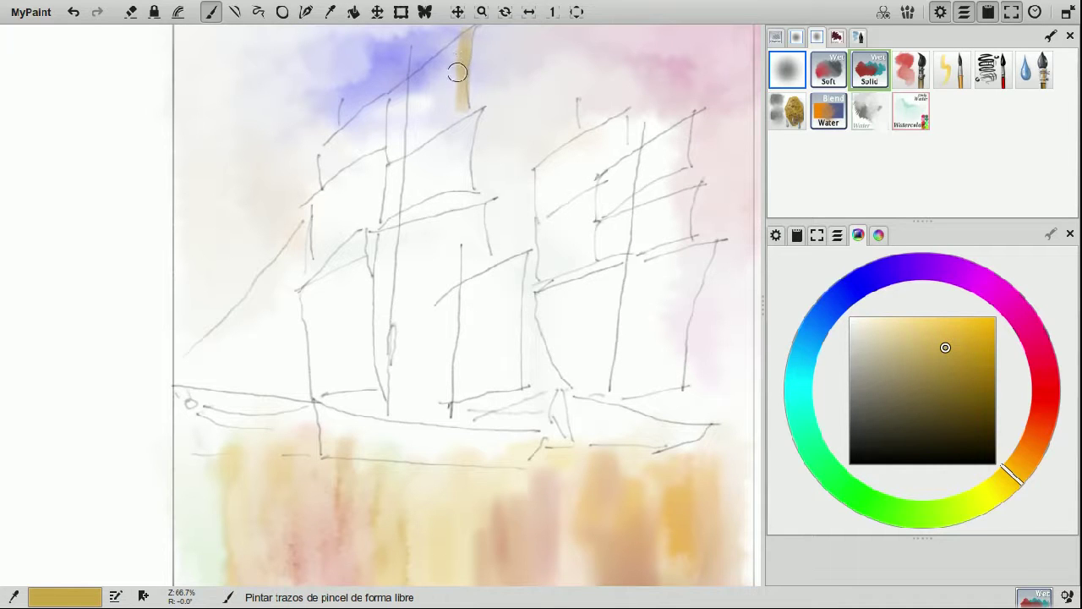
pyautogui.press('2')
pyautogui.moveTo(453, 53); pyautogui.dragTo(444, 127)
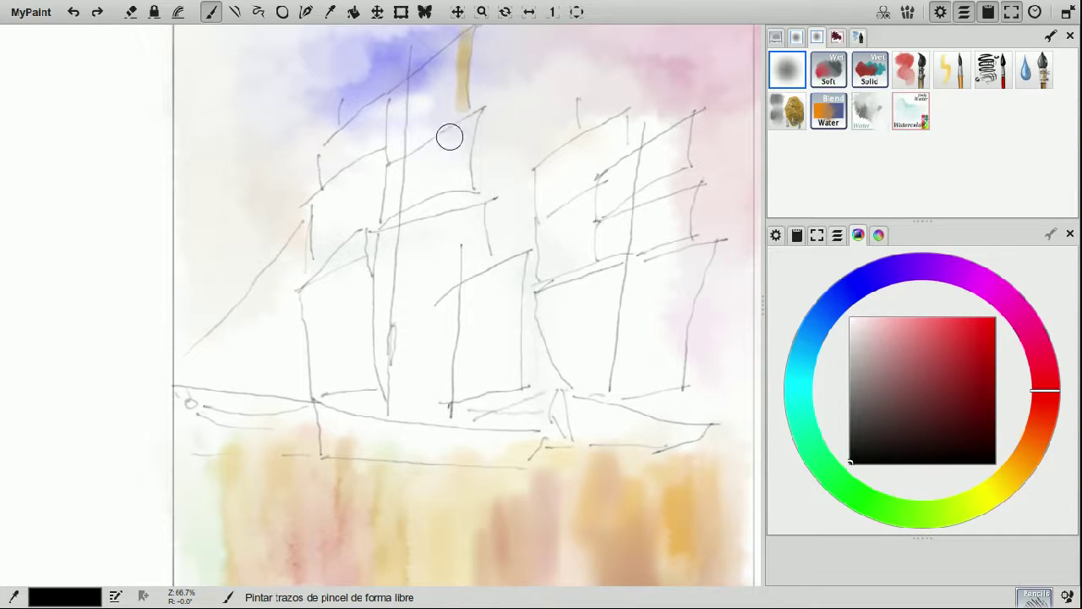
pyautogui.moveTo(452, 67); pyautogui.dragTo(441, 59)
# - Paint the front ship's upper sails golden yellow with the Wet Solid brush, undoing the stray first stroke
pyautogui.moveTo(1038, 454); pyautogui.dragTo(1008, 480)
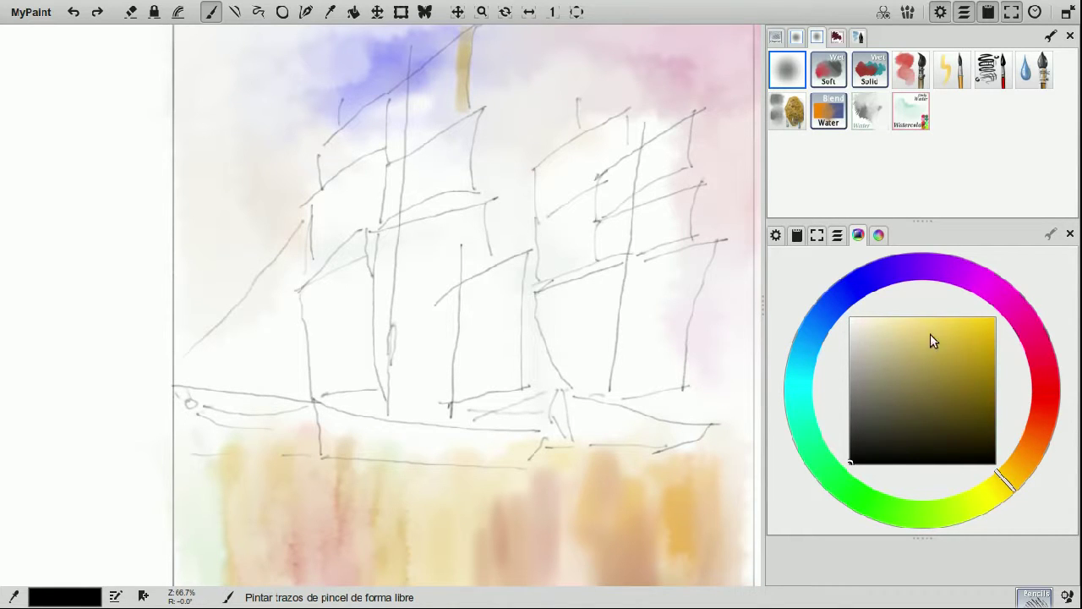
pyautogui.click(948, 332)
pyautogui.moveTo(448, 53)
pyautogui.mouseDown()
pyautogui.moveTo(434, 103)
pyautogui.moveTo(459, 56)
pyautogui.mouseUp()
pyautogui.click(875, 75)
pyautogui.hotkey('ctrl', 'z')
pyautogui.moveTo(460, 68)
pyautogui.mouseDown()
pyautogui.moveTo(459, 53)
pyautogui.moveTo(449, 114)
pyautogui.mouseUp()
pyautogui.moveTo(443, 69)
pyautogui.mouseDown()
pyautogui.moveTo(409, 92)
pyautogui.moveTo(408, 138)
pyautogui.moveTo(392, 99)
pyautogui.moveTo(384, 140)
pyautogui.mouseUp()
pyautogui.moveTo(332, 166)
pyautogui.mouseDown()
pyautogui.moveTo(360, 139)
pyautogui.moveTo(364, 215)
pyautogui.moveTo(365, 204)
pyautogui.moveTo(335, 214)
pyautogui.moveTo(422, 192)
pyautogui.moveTo(445, 139)
pyautogui.moveTo(464, 139)
pyautogui.moveTo(475, 273)
pyautogui.moveTo(452, 239)
pyautogui.moveTo(473, 202)
pyautogui.moveTo(464, 269)
pyautogui.moveTo(440, 308)
pyautogui.moveTo(412, 311)
pyautogui.mouseUp()
# - Fill the front ship's lower sails and bow sails with soft yellow, adding an olive shade on the middle sail
pyautogui.click(970, 366)
pyautogui.click(935, 326)
pyautogui.moveTo(410, 244)
pyautogui.mouseDown()
pyautogui.moveTo(394, 225)
pyautogui.moveTo(403, 294)
pyautogui.mouseUp()
pyautogui.moveTo(472, 230)
pyautogui.mouseDown()
pyautogui.moveTo(498, 372)
pyautogui.moveTo(466, 295)
pyautogui.moveTo(442, 382)
pyautogui.moveTo(411, 372)
pyautogui.moveTo(447, 367)
pyautogui.moveTo(330, 343)
pyautogui.moveTo(359, 273)
pyautogui.moveTo(336, 387)
pyautogui.moveTo(293, 248)
pyautogui.moveTo(270, 389)
pyautogui.moveTo(225, 329)
pyautogui.moveTo(194, 364)
pyautogui.mouseUp()
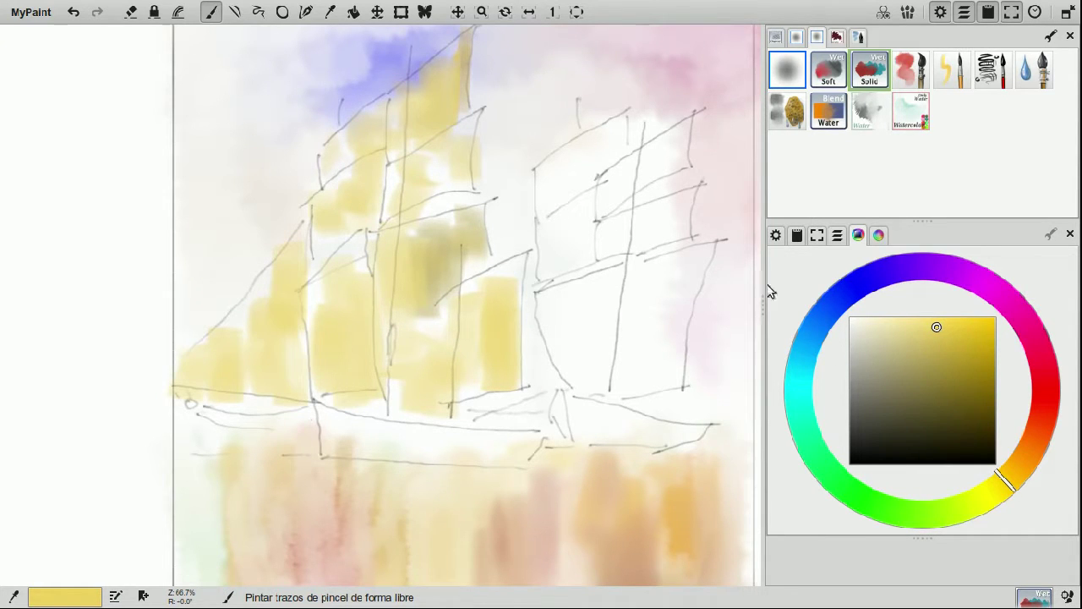
# - Paint the rear ship's upper sails orange over a touch of dark yellow
pyautogui.click(965, 356)
pyautogui.moveTo(534, 216)
pyautogui.mouseDown()
pyautogui.moveTo(557, 162)
pyautogui.moveTo(583, 185)
pyautogui.moveTo(621, 139)
pyautogui.mouseUp()
pyautogui.click(964, 311)
pyautogui.click(1025, 456)
pyautogui.click(994, 326)
pyautogui.moveTo(625, 137)
pyautogui.mouseDown()
pyautogui.moveTo(571, 183)
pyautogui.moveTo(556, 182)
pyautogui.moveTo(584, 130)
pyautogui.moveTo(626, 175)
pyautogui.moveTo(669, 138)
pyautogui.moveTo(673, 256)
pyautogui.moveTo(708, 261)
pyautogui.mouseUp()
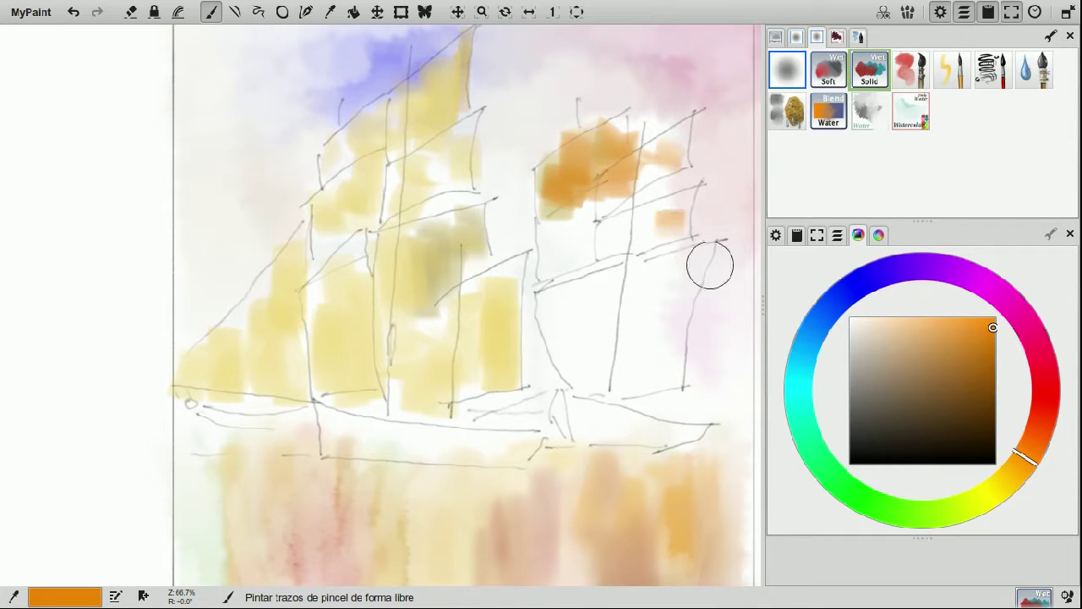
# - Fill the rear ship's middle and lower sails with lemon yellow and darker olive-yellow strokes
pyautogui.click(1038, 347)
pyautogui.click(976, 360)
pyautogui.click(996, 488)
pyautogui.click(946, 333)
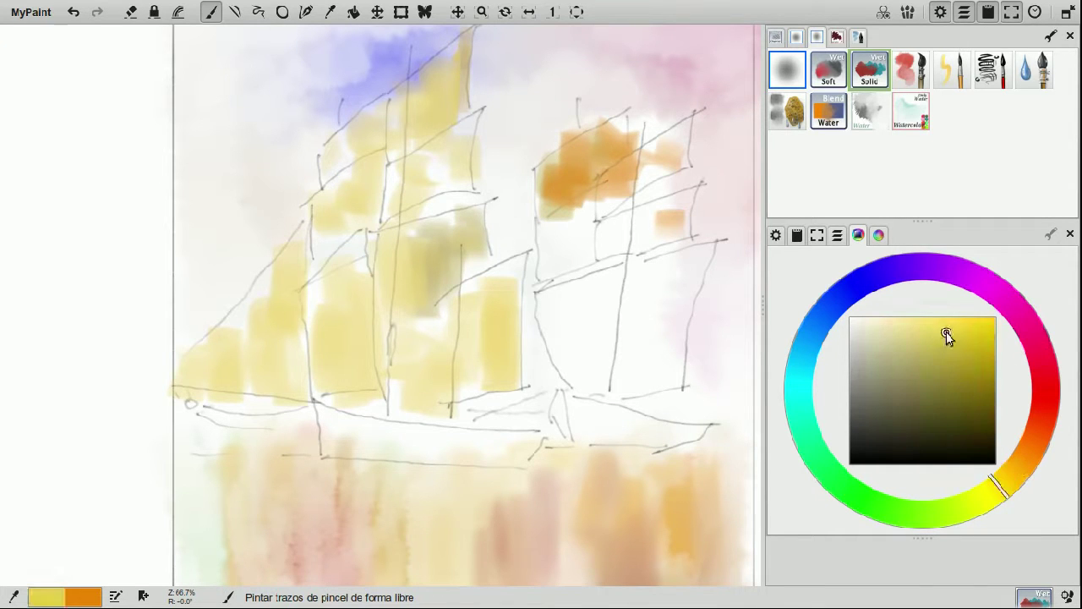
pyautogui.moveTo(630, 203)
pyautogui.mouseDown()
pyautogui.moveTo(623, 261)
pyautogui.moveTo(647, 215)
pyautogui.moveTo(684, 205)
pyautogui.moveTo(629, 211)
pyautogui.mouseUp()
pyautogui.click(932, 330)
pyautogui.moveTo(587, 263)
pyautogui.mouseDown()
pyautogui.moveTo(558, 213)
pyautogui.moveTo(584, 258)
pyautogui.moveTo(566, 315)
pyautogui.moveTo(605, 286)
pyautogui.moveTo(619, 383)
pyautogui.moveTo(648, 370)
pyautogui.moveTo(656, 236)
pyautogui.moveTo(677, 353)
pyautogui.moveTo(689, 262)
pyautogui.moveTo(674, 328)
pyautogui.moveTo(616, 374)
pyautogui.moveTo(622, 347)
pyautogui.mouseUp()
pyautogui.moveTo(472, 288)
pyautogui.mouseDown()
pyautogui.moveTo(491, 269)
pyautogui.moveTo(490, 324)
pyautogui.moveTo(495, 268)
pyautogui.mouseUp()
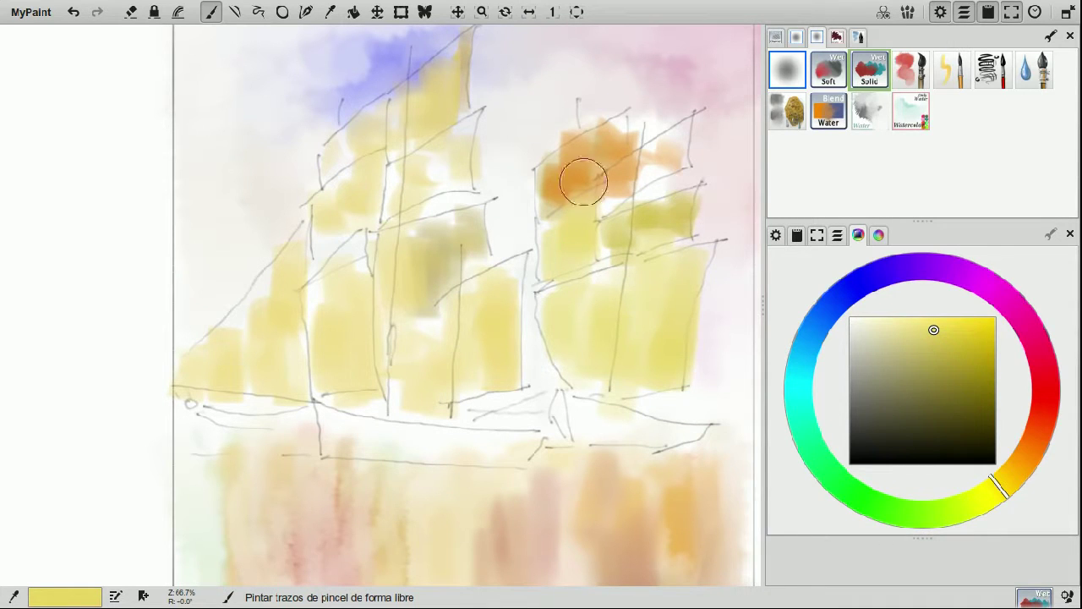
pyautogui.moveTo(694, 270)
pyautogui.mouseDown()
pyautogui.moveTo(643, 299)
pyautogui.moveTo(685, 263)
pyautogui.mouseUp()
pyautogui.click(456, 218)
# - Paint a light orange patch over the front ship's bow sail and undo the stroke at its upper end
pyautogui.click(1035, 442)
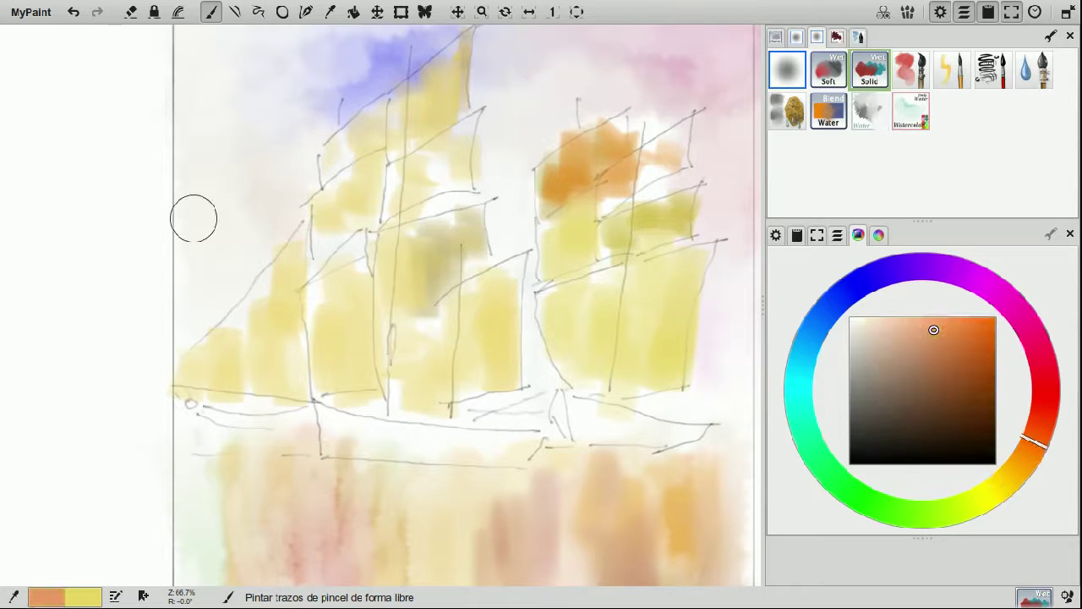
pyautogui.moveTo(269, 267)
pyautogui.mouseDown()
pyautogui.moveTo(256, 282)
pyautogui.moveTo(285, 338)
pyautogui.moveTo(256, 362)
pyautogui.moveTo(290, 305)
pyautogui.moveTo(292, 212)
pyautogui.mouseUp()
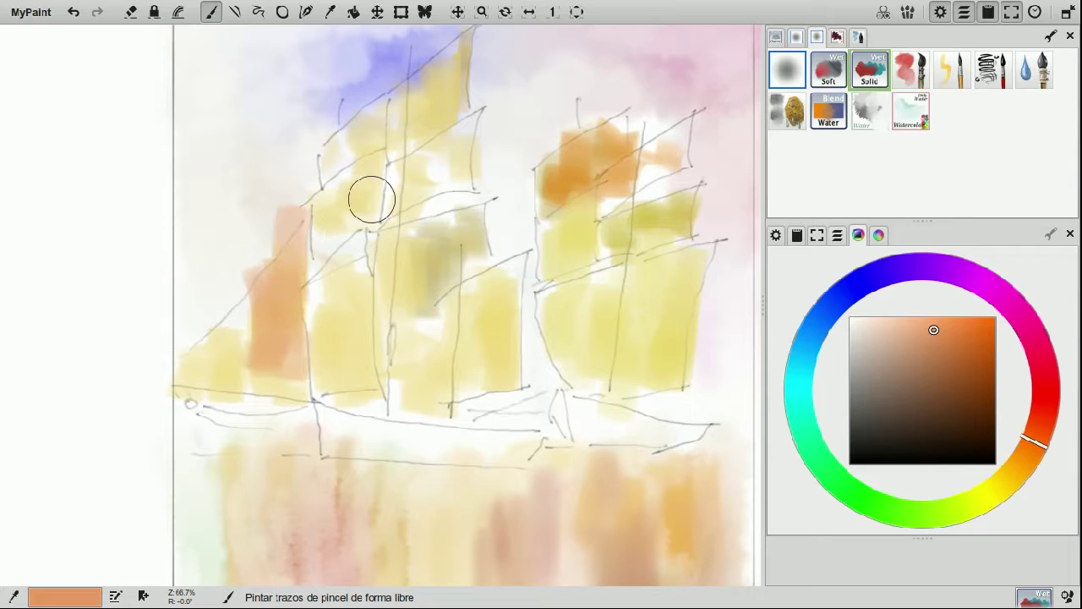
pyautogui.hotkey('ctrl', 'z')
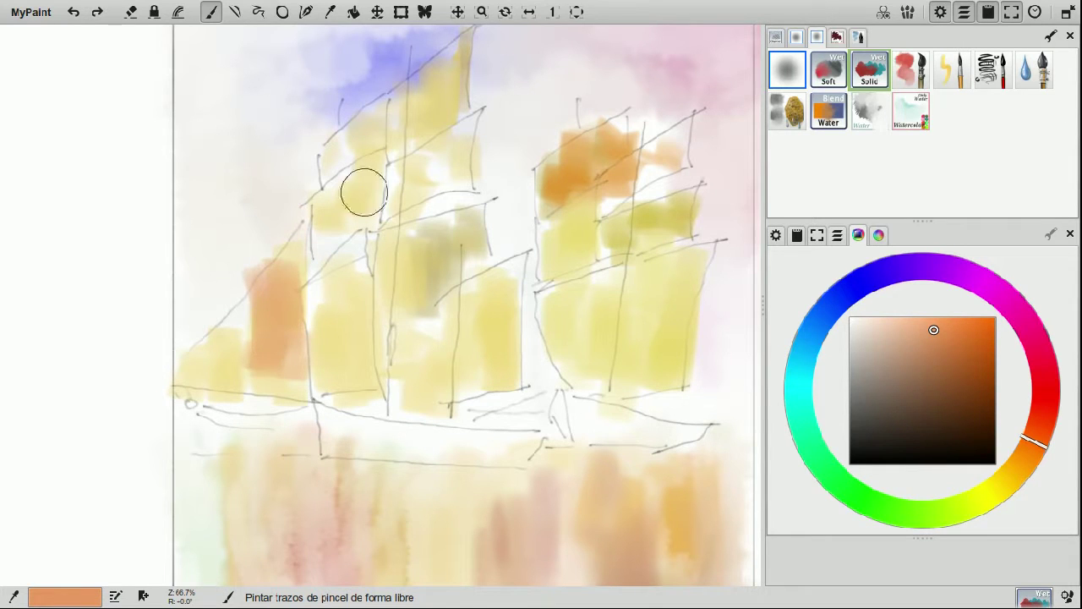
# - Paint a soft red patch on the front ship's rearmost lower sail and light orange over its upper sails
pyautogui.click(1045, 403)
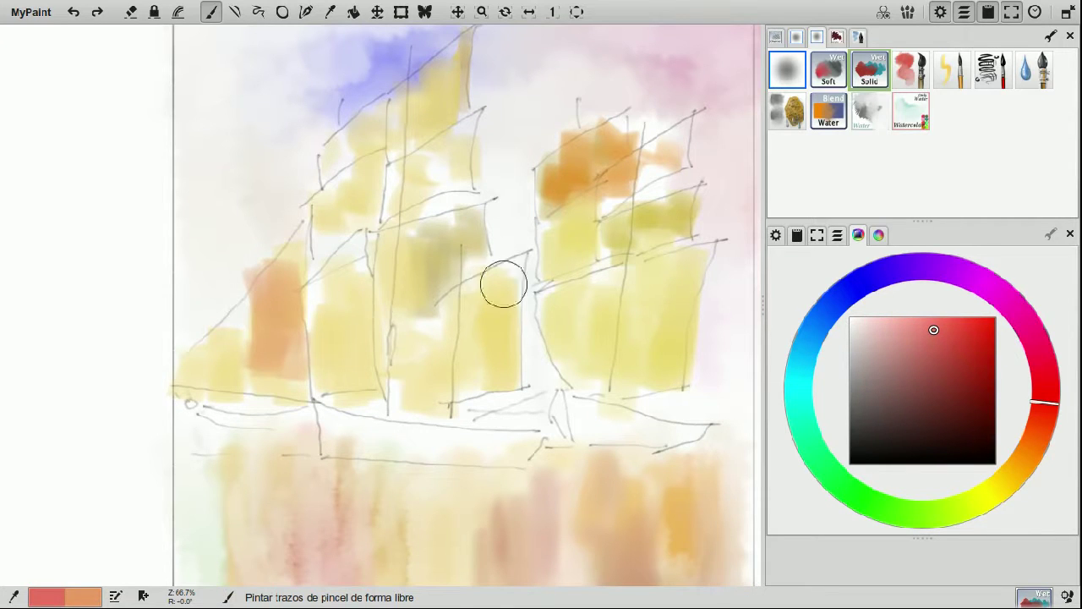
pyautogui.moveTo(490, 275)
pyautogui.mouseDown()
pyautogui.moveTo(508, 360)
pyautogui.moveTo(485, 309)
pyautogui.moveTo(415, 379)
pyautogui.mouseUp()
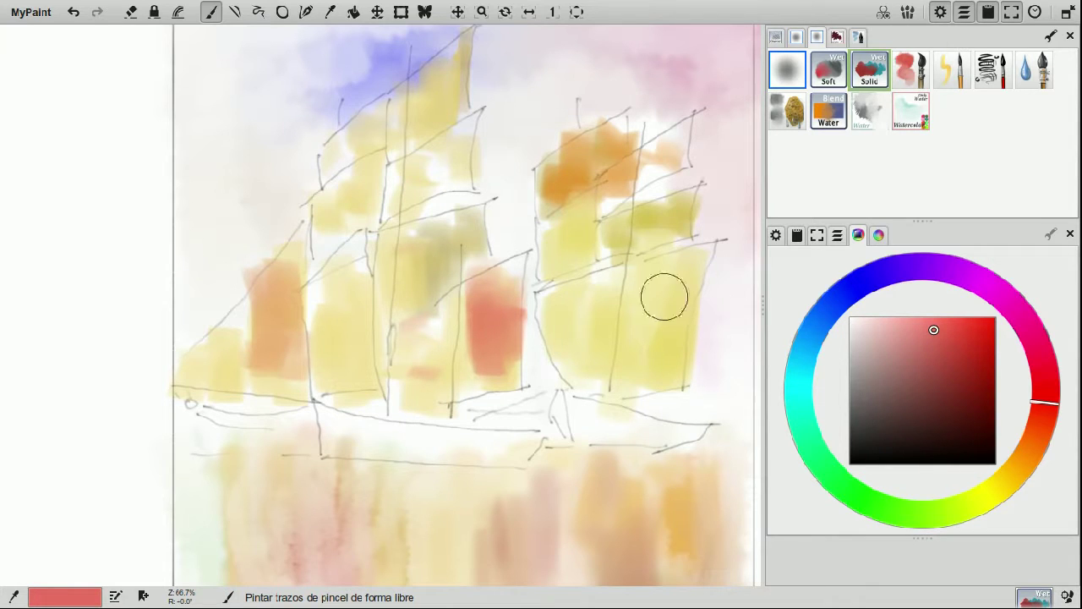
pyautogui.click(1023, 460)
pyautogui.moveTo(409, 97)
pyautogui.mouseDown()
pyautogui.moveTo(419, 125)
pyautogui.moveTo(450, 77)
pyautogui.moveTo(451, 174)
pyautogui.moveTo(458, 160)
pyautogui.moveTo(446, 155)
pyautogui.moveTo(428, 186)
pyautogui.moveTo(442, 149)
pyautogui.moveTo(444, 187)
pyautogui.moveTo(459, 131)
pyautogui.moveTo(430, 156)
pyautogui.mouseUp()
pyautogui.moveTo(437, 228)
pyautogui.mouseDown()
pyautogui.moveTo(435, 279)
pyautogui.moveTo(369, 135)
pyautogui.moveTo(358, 155)
pyautogui.moveTo(372, 139)
pyautogui.mouseUp()
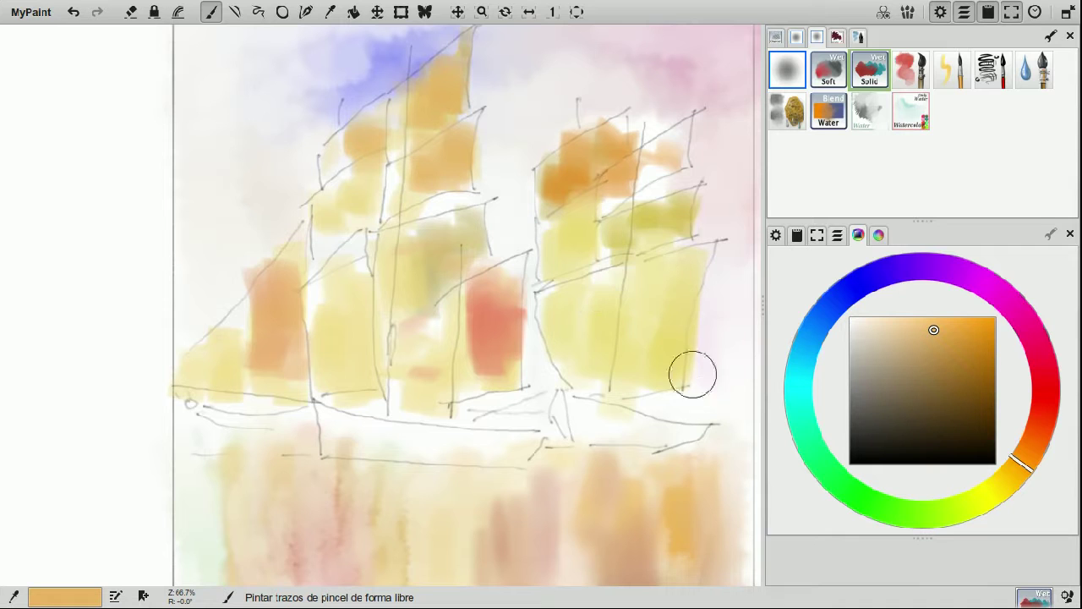
# - Add light orange strokes to the rear ship's lower sails and brighten its aft sails with warm yellow
pyautogui.moveTo(611, 289)
pyautogui.mouseDown()
pyautogui.moveTo(591, 346)
pyautogui.moveTo(600, 289)
pyautogui.moveTo(591, 238)
pyautogui.mouseUp()
pyautogui.moveTo(670, 290)
pyautogui.mouseDown()
pyautogui.moveTo(690, 262)
pyautogui.moveTo(701, 272)
pyautogui.mouseUp()
pyautogui.moveTo(1016, 466); pyautogui.dragTo(1002, 484)
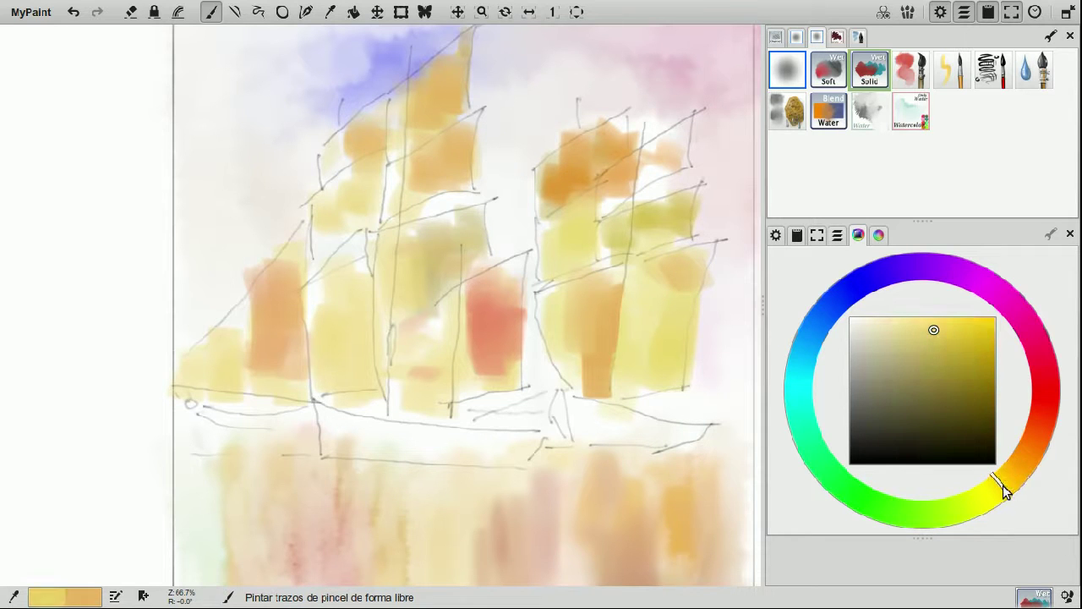
pyautogui.moveTo(619, 317)
pyautogui.mouseDown()
pyautogui.moveTo(618, 374)
pyautogui.moveTo(684, 268)
pyautogui.mouseUp()
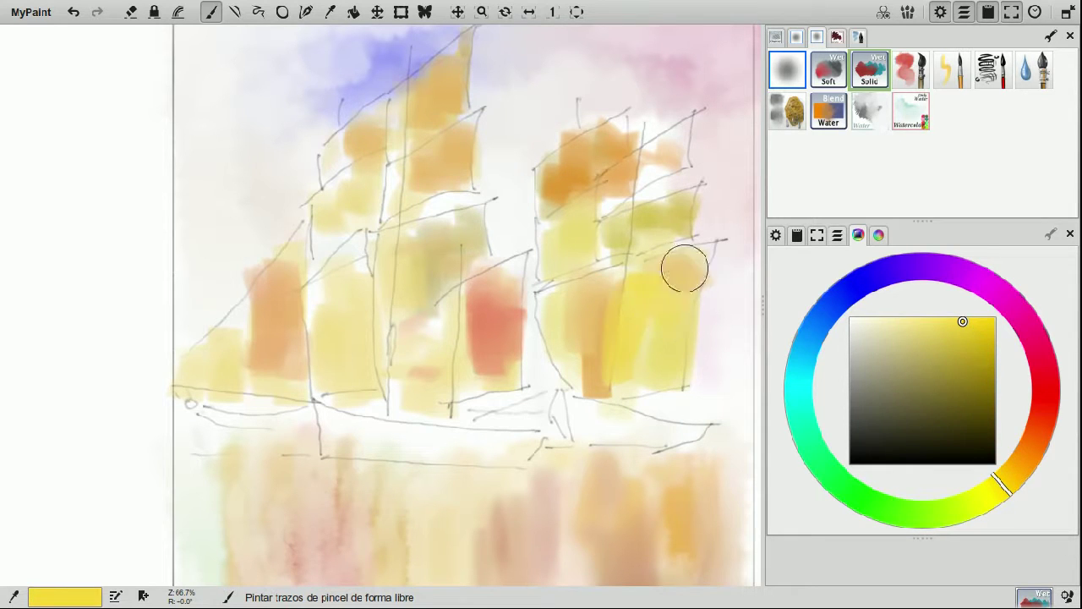
pyautogui.moveTo(681, 130)
pyautogui.mouseDown()
pyautogui.moveTo(643, 175)
pyautogui.moveTo(604, 181)
pyautogui.moveTo(664, 150)
pyautogui.moveTo(555, 268)
pyautogui.moveTo(579, 209)
pyautogui.mouseUp()
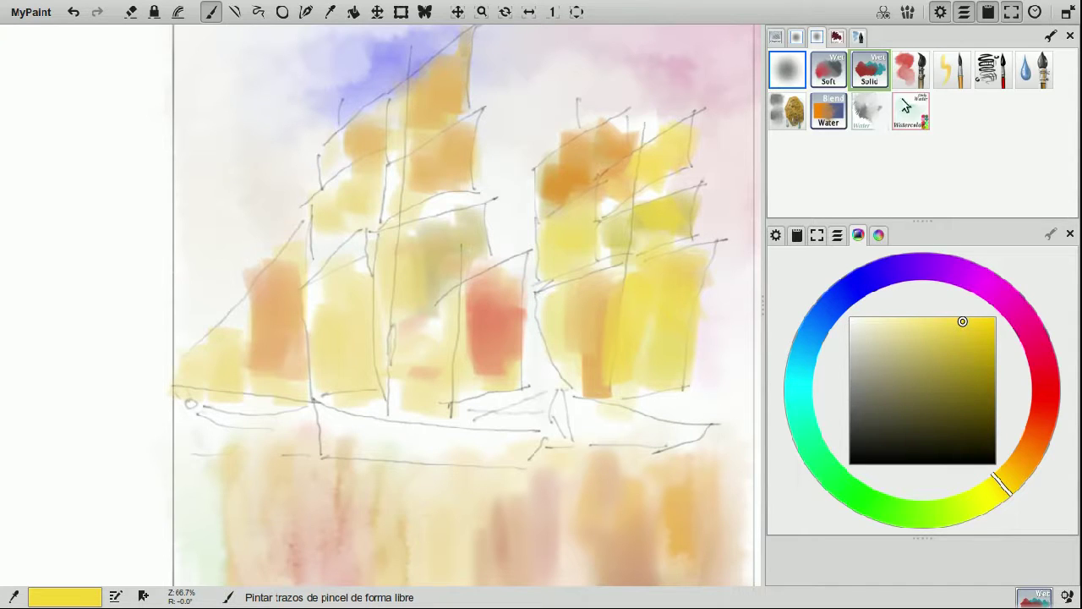
# - Soften and blend the colour patches on both ships' sails with the sponge and water-drop watercolour brushes
pyautogui.click(871, 113)
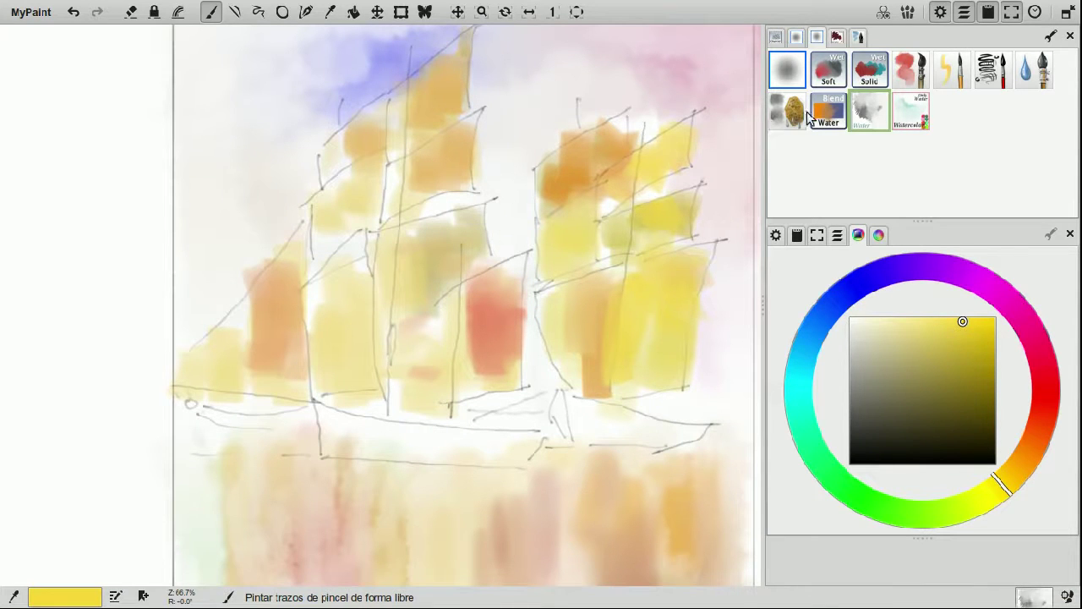
pyautogui.click(788, 115)
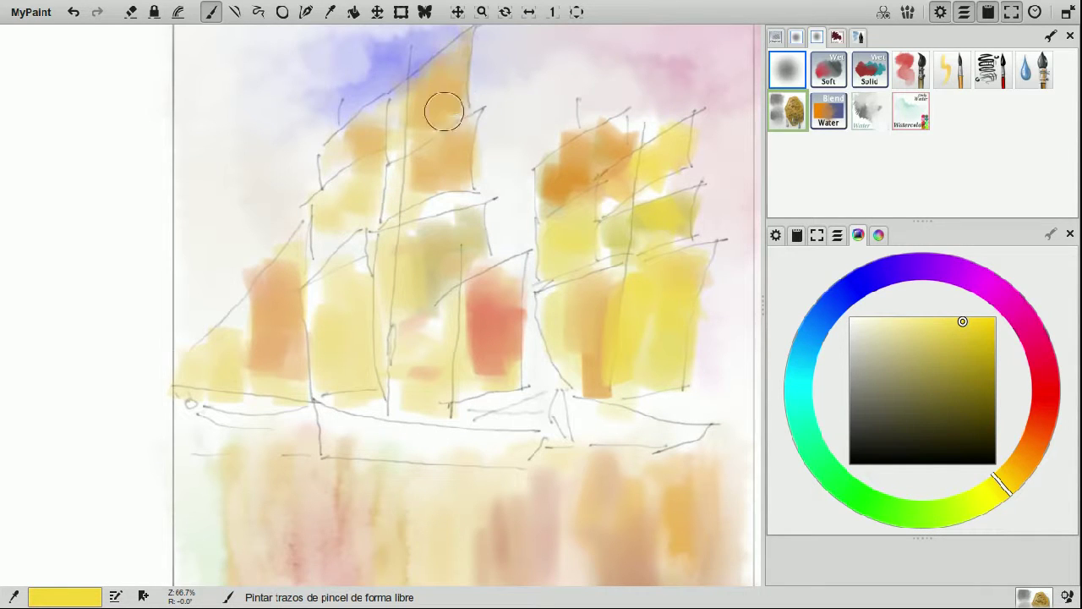
pyautogui.moveTo(439, 251)
pyautogui.mouseDown()
pyautogui.moveTo(414, 232)
pyautogui.moveTo(456, 217)
pyautogui.moveTo(473, 228)
pyautogui.moveTo(482, 269)
pyautogui.moveTo(521, 289)
pyautogui.moveTo(524, 259)
pyautogui.moveTo(505, 279)
pyautogui.moveTo(514, 364)
pyautogui.moveTo(519, 293)
pyautogui.moveTo(458, 319)
pyautogui.mouseUp()
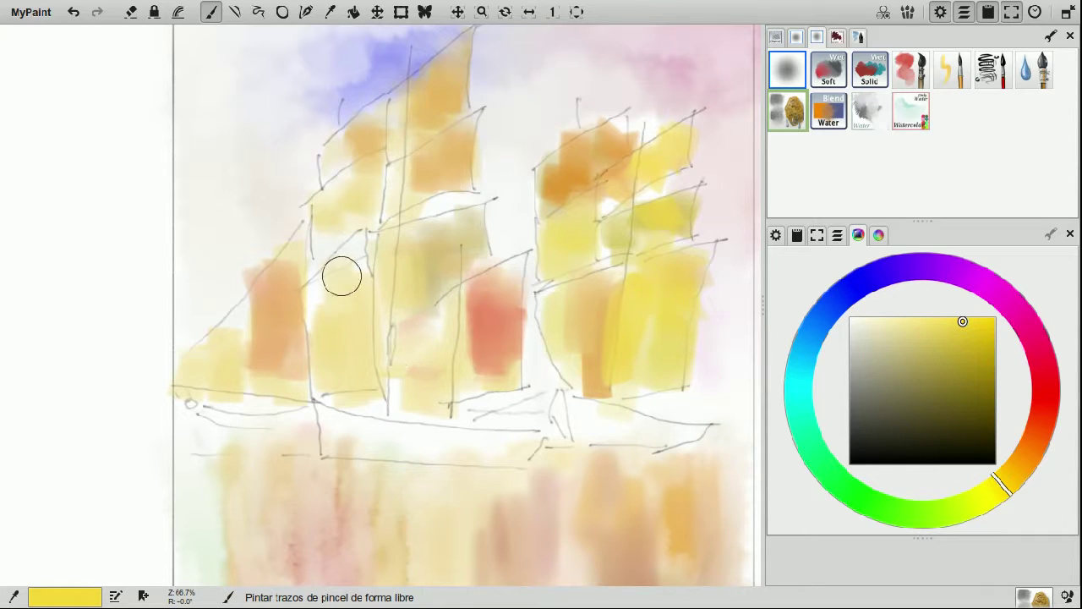
pyautogui.moveTo(296, 310)
pyautogui.mouseDown()
pyautogui.moveTo(274, 323)
pyautogui.moveTo(249, 318)
pyautogui.moveTo(244, 339)
pyautogui.moveTo(247, 392)
pyautogui.moveTo(288, 375)
pyautogui.moveTo(222, 357)
pyautogui.mouseUp()
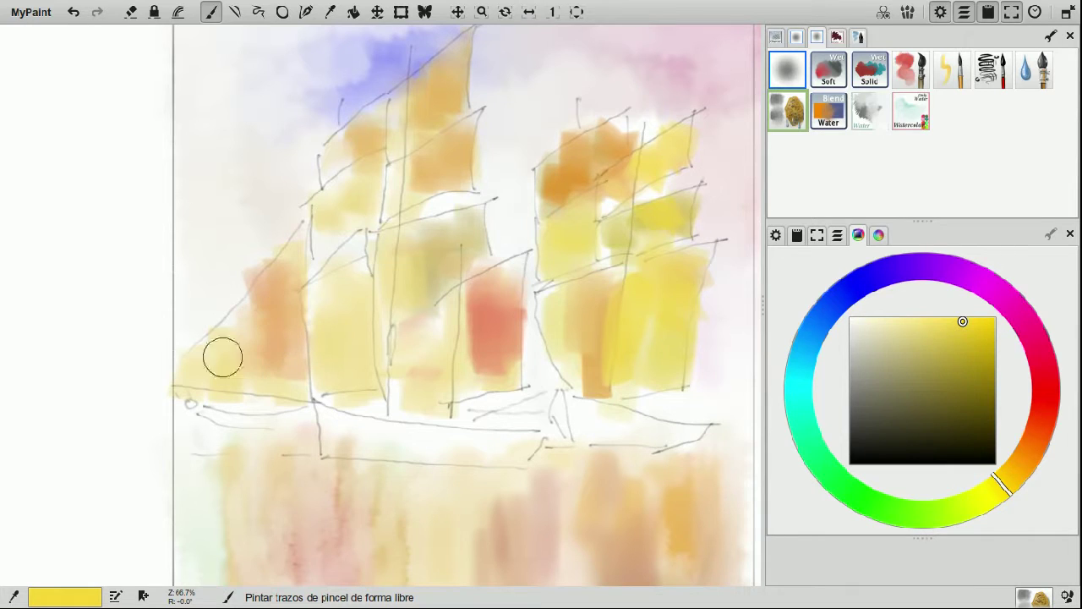
pyautogui.moveTo(571, 145)
pyautogui.mouseDown()
pyautogui.moveTo(547, 179)
pyautogui.moveTo(557, 182)
pyautogui.moveTo(606, 124)
pyautogui.moveTo(645, 210)
pyautogui.moveTo(610, 174)
pyautogui.moveTo(618, 198)
pyautogui.moveTo(648, 167)
pyautogui.mouseUp()
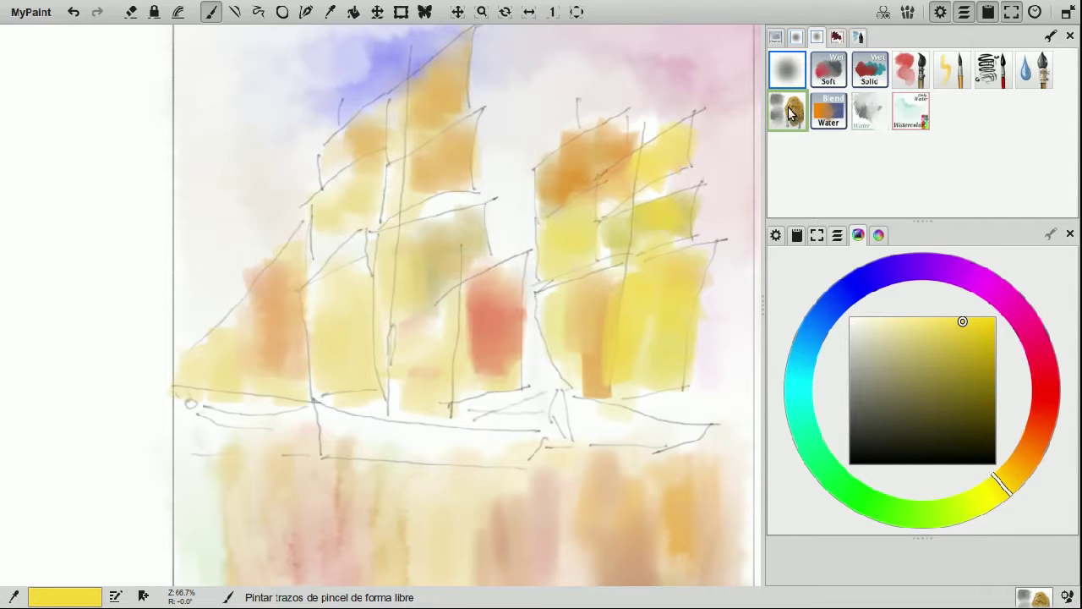
pyautogui.click(1030, 69)
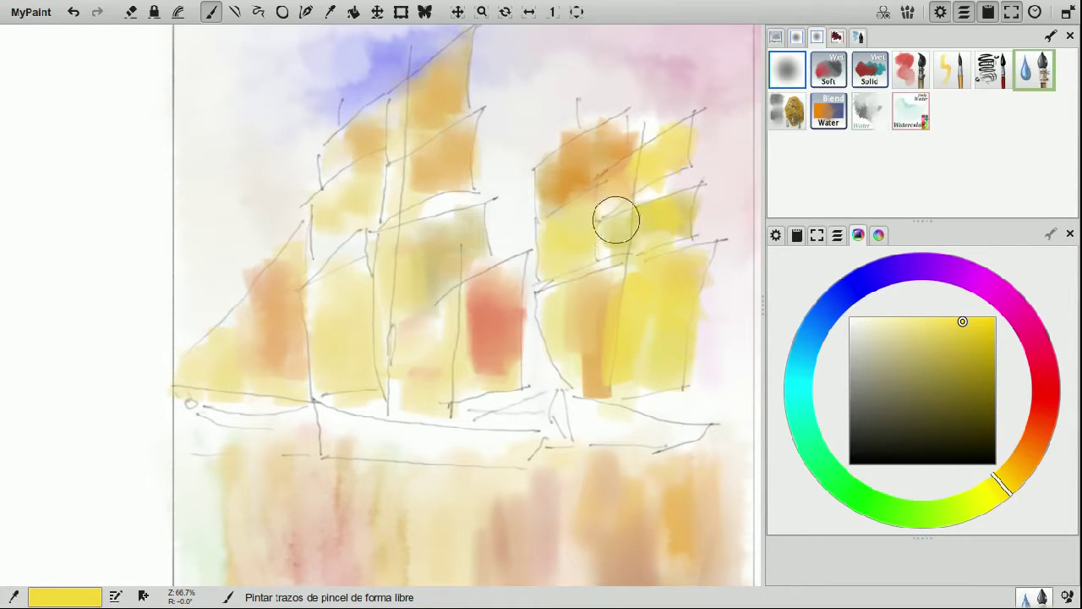
pyautogui.moveTo(667, 286)
pyautogui.mouseDown()
pyautogui.moveTo(567, 317)
pyautogui.moveTo(578, 382)
pyautogui.moveTo(554, 306)
pyautogui.moveTo(564, 221)
pyautogui.moveTo(592, 226)
pyautogui.moveTo(584, 149)
pyautogui.moveTo(456, 356)
pyautogui.moveTo(449, 341)
pyautogui.moveTo(451, 398)
pyautogui.moveTo(436, 318)
pyautogui.mouseUp()
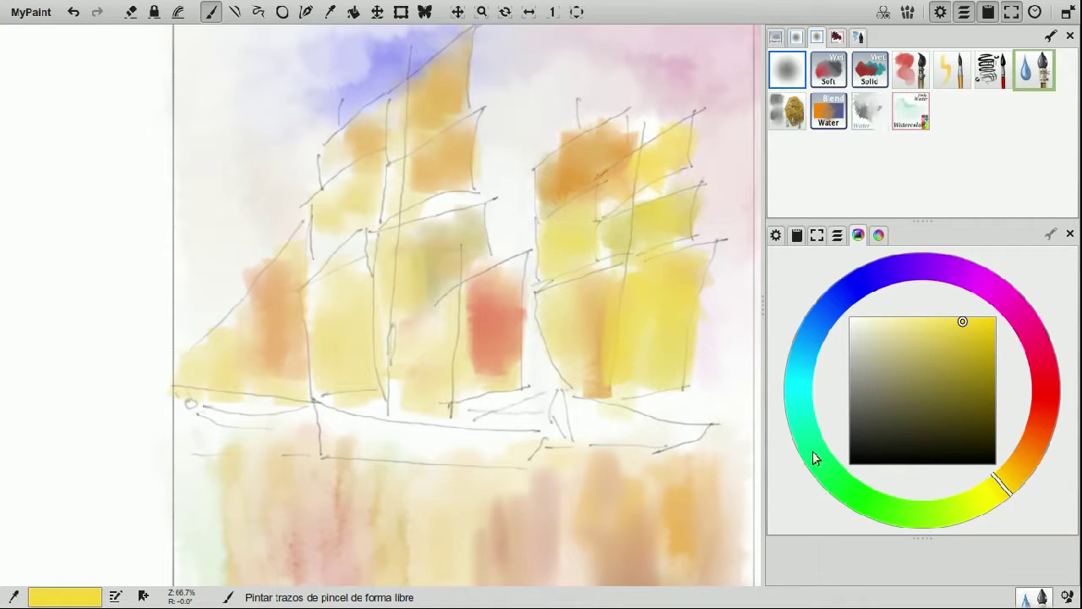
# - Paint the hulls of both ships in dark blue-grey with a reduced watercolour brush, including their vertical end posts
pyautogui.click(881, 429)
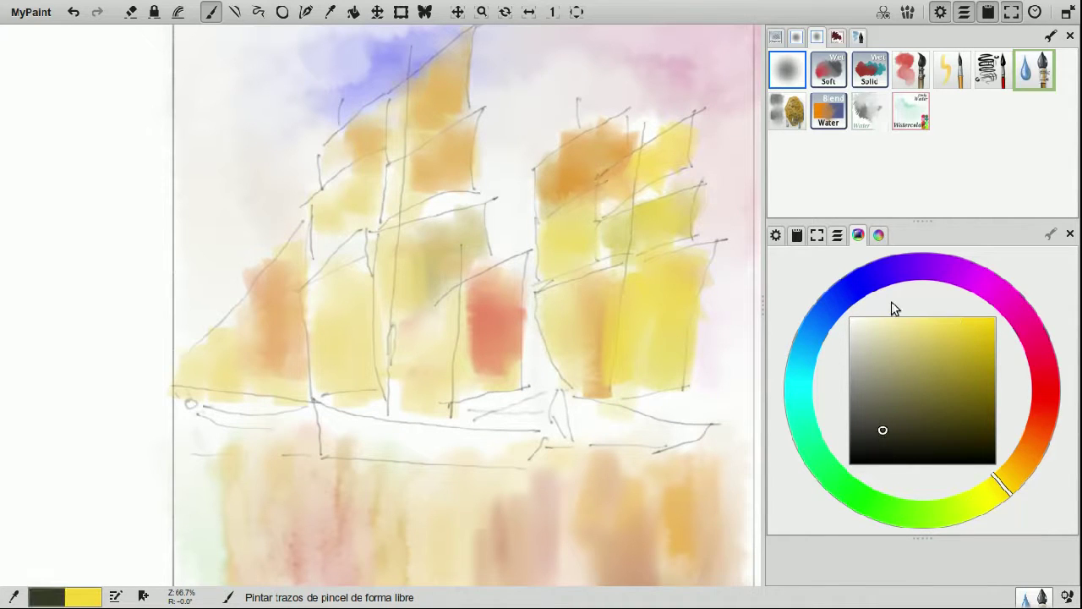
pyautogui.click(862, 281)
pyautogui.press('d')
pyautogui.press('d')
pyautogui.press('d')
pyautogui.press('d')
pyautogui.moveTo(319, 413); pyautogui.dragTo(326, 439)
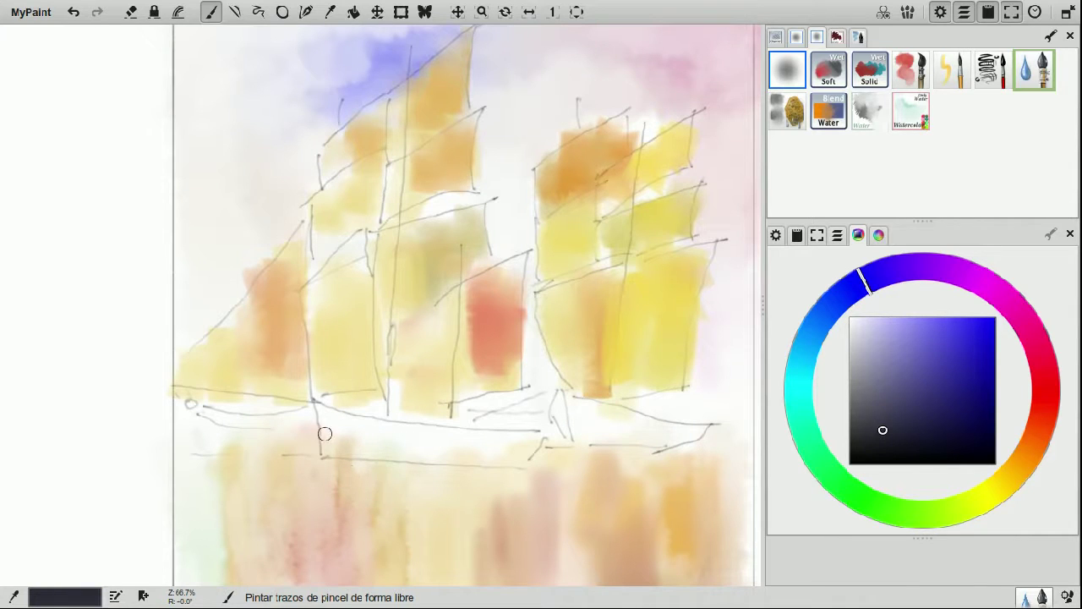
pyautogui.click(912, 71)
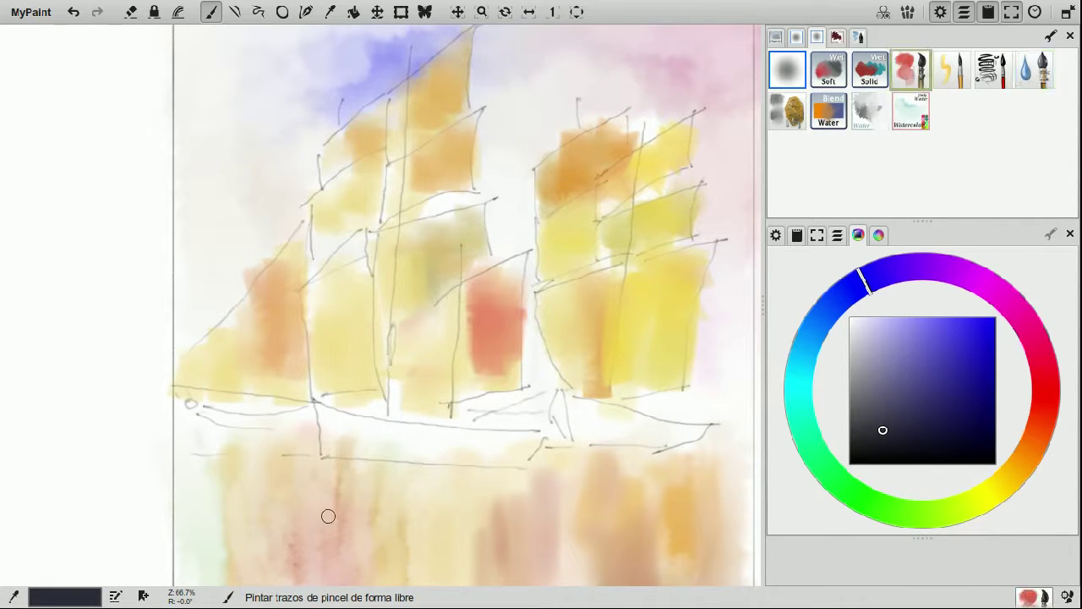
pyautogui.moveTo(325, 442)
pyautogui.mouseDown()
pyautogui.moveTo(321, 434)
pyautogui.moveTo(328, 452)
pyautogui.mouseUp()
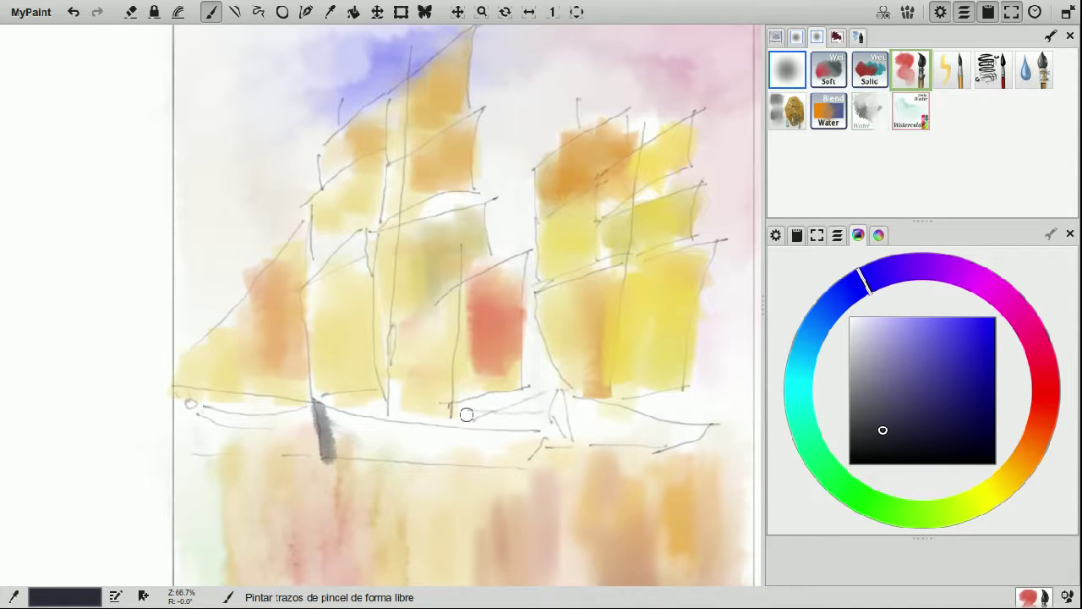
pyautogui.moveTo(315, 404)
pyautogui.mouseDown()
pyautogui.moveTo(459, 428)
pyautogui.moveTo(407, 421)
pyautogui.moveTo(445, 433)
pyautogui.moveTo(482, 430)
pyautogui.moveTo(422, 451)
pyautogui.moveTo(392, 434)
pyautogui.moveTo(473, 453)
pyautogui.moveTo(330, 448)
pyautogui.moveTo(503, 448)
pyautogui.mouseUp()
pyautogui.moveTo(571, 400)
pyautogui.mouseDown()
pyautogui.moveTo(567, 435)
pyautogui.moveTo(562, 408)
pyautogui.moveTo(550, 436)
pyautogui.moveTo(623, 424)
pyautogui.moveTo(587, 405)
pyautogui.moveTo(684, 426)
pyautogui.moveTo(672, 431)
pyautogui.moveTo(696, 425)
pyautogui.moveTo(581, 409)
pyautogui.moveTo(626, 423)
pyautogui.moveTo(584, 437)
pyautogui.moveTo(649, 434)
pyautogui.mouseUp()
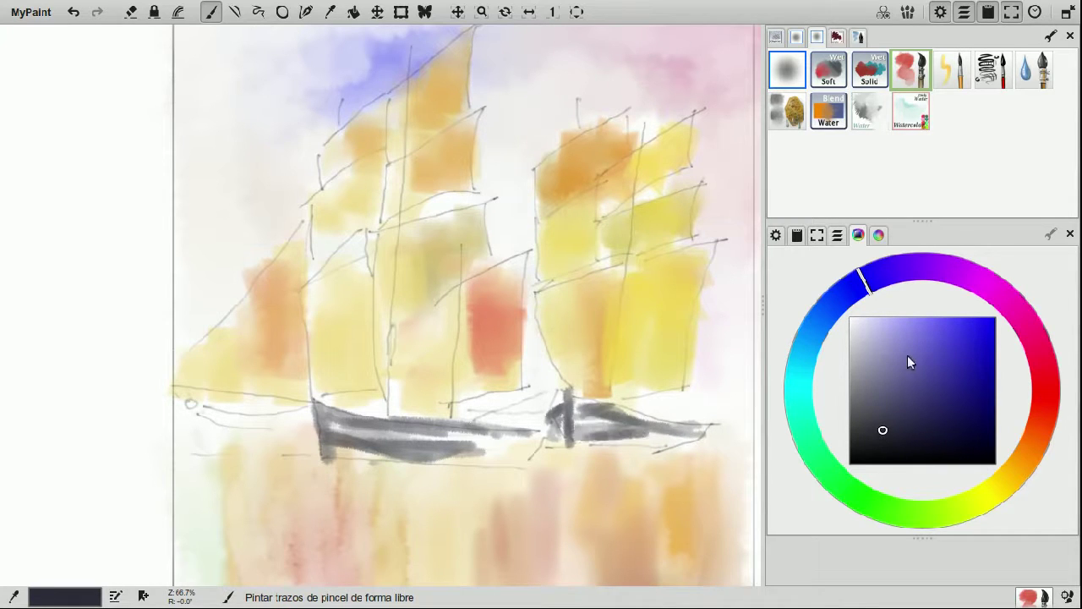
# - Tint the rear ship's hull with muted violet strokes and add dull ochre along its upper edge
pyautogui.click(901, 366)
pyautogui.moveTo(582, 424)
pyautogui.mouseDown()
pyautogui.moveTo(616, 420)
pyautogui.moveTo(576, 422)
pyautogui.moveTo(652, 433)
pyautogui.moveTo(639, 442)
pyautogui.moveTo(677, 437)
pyautogui.mouseUp()
pyautogui.click(1003, 474)
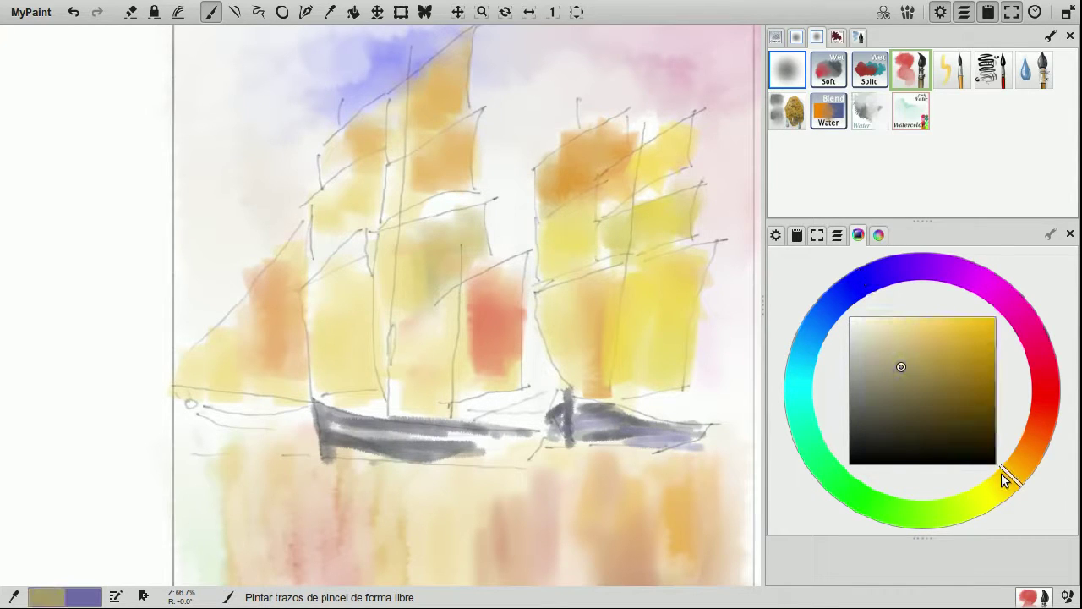
pyautogui.moveTo(603, 411)
pyautogui.mouseDown()
pyautogui.moveTo(707, 420)
pyautogui.moveTo(669, 431)
pyautogui.moveTo(708, 427)
pyautogui.moveTo(684, 446)
pyautogui.moveTo(584, 446)
pyautogui.moveTo(617, 433)
pyautogui.mouseUp()
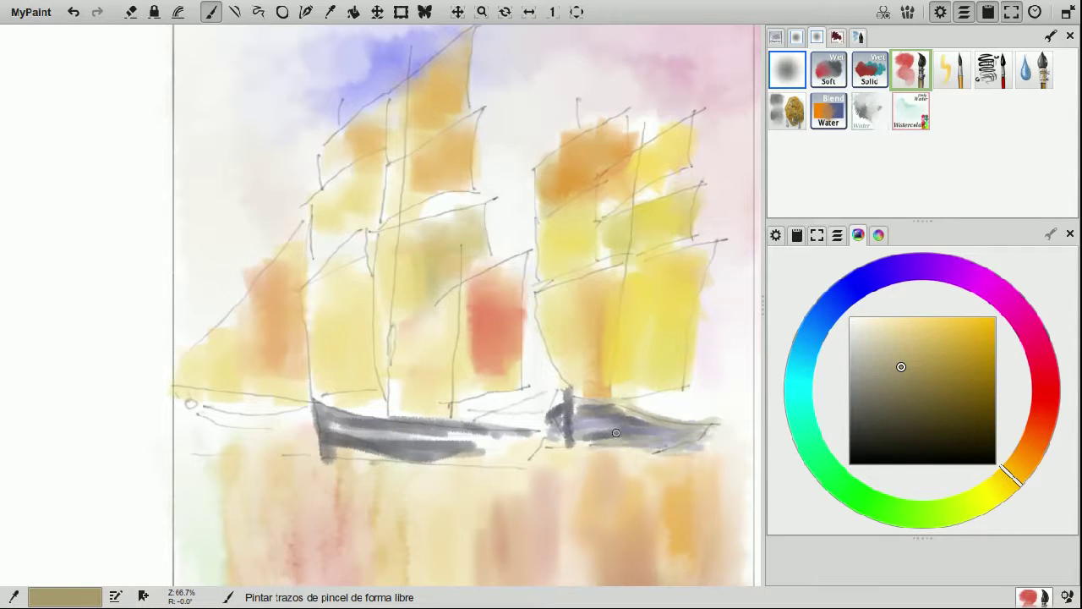
# - Add dull ochre, stronger golden-brown and muted violet touches to the stern half of the front ship's hull
pyautogui.moveTo(507, 438)
pyautogui.mouseDown()
pyautogui.moveTo(465, 436)
pyautogui.moveTo(541, 433)
pyautogui.mouseUp()
pyautogui.click(955, 368)
pyautogui.click(967, 358)
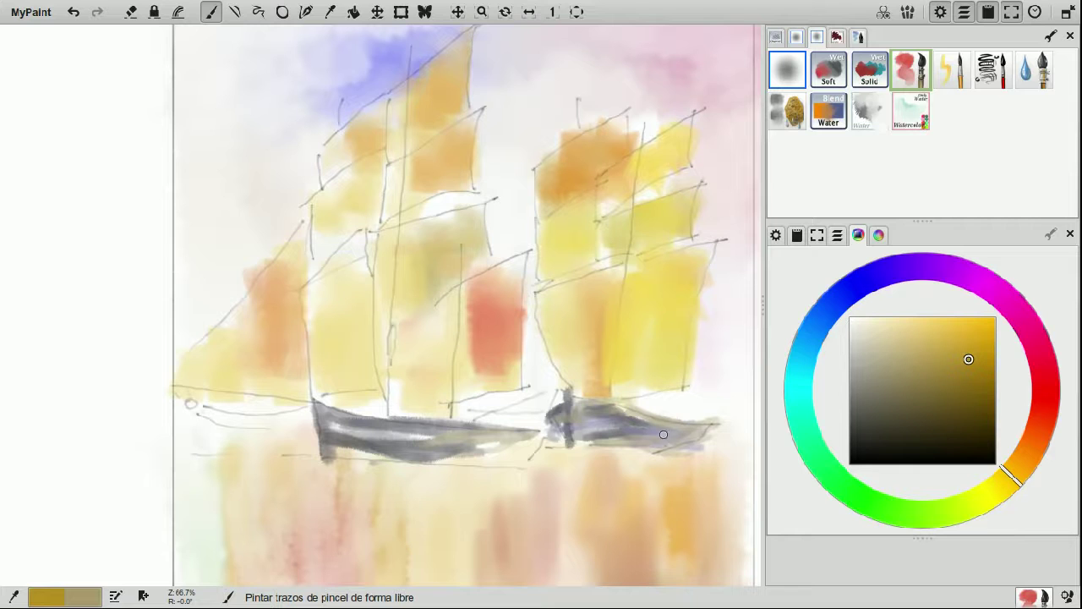
pyautogui.moveTo(462, 424)
pyautogui.mouseDown()
pyautogui.moveTo(520, 429)
pyautogui.moveTo(524, 443)
pyautogui.moveTo(476, 449)
pyautogui.moveTo(503, 448)
pyautogui.moveTo(495, 442)
pyautogui.moveTo(541, 441)
pyautogui.moveTo(458, 431)
pyautogui.moveTo(532, 415)
pyautogui.mouseUp()
pyautogui.click(833, 313)
pyautogui.click(855, 288)
pyautogui.click(893, 366)
# - Deepen the front ship's hull with dark navy and near-black strokes along its bow and upper edge
pyautogui.click(888, 430)
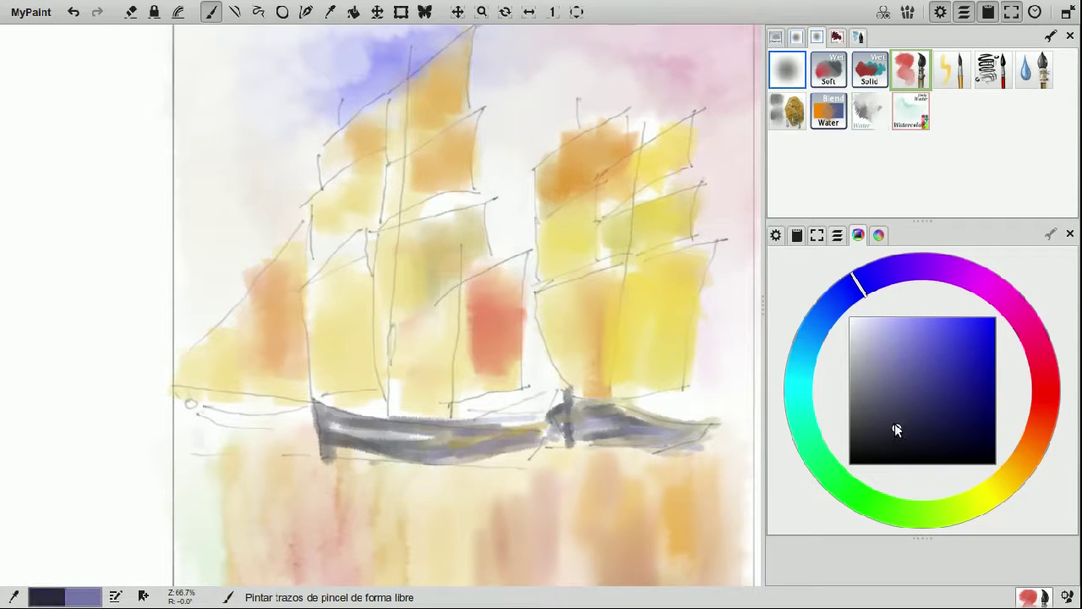
pyautogui.moveTo(304, 421)
pyautogui.mouseDown()
pyautogui.moveTo(343, 424)
pyautogui.moveTo(331, 408)
pyautogui.moveTo(400, 419)
pyautogui.moveTo(324, 408)
pyautogui.moveTo(463, 430)
pyautogui.moveTo(517, 421)
pyautogui.mouseUp()
pyautogui.click(852, 445)
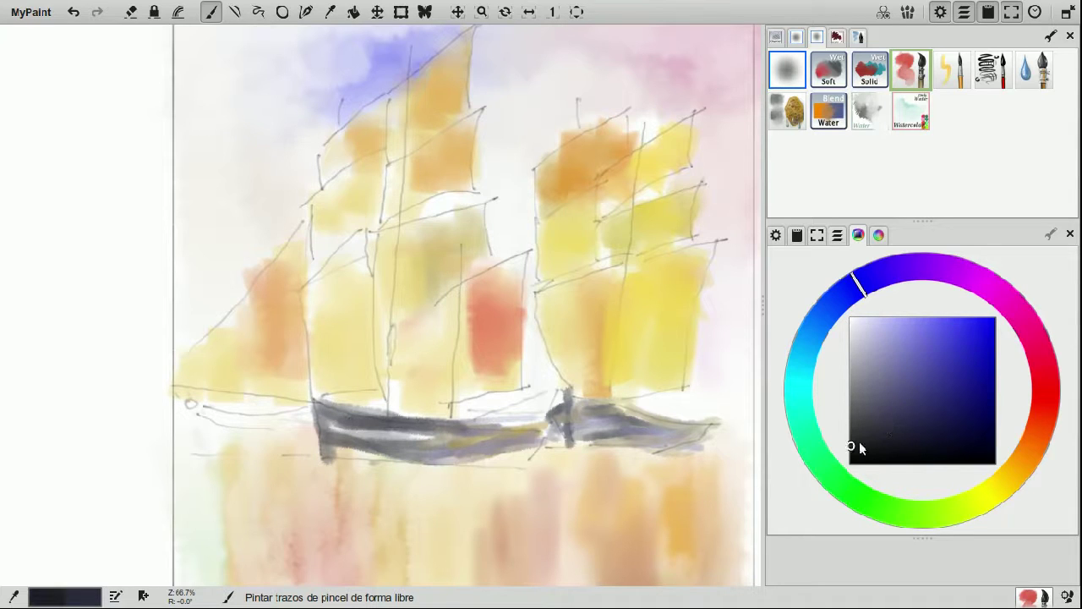
pyautogui.moveTo(324, 404)
pyautogui.mouseDown()
pyautogui.moveTo(391, 427)
pyautogui.moveTo(447, 427)
pyautogui.moveTo(321, 444)
pyautogui.moveTo(318, 408)
pyautogui.moveTo(324, 428)
pyautogui.moveTo(405, 445)
pyautogui.moveTo(457, 438)
pyautogui.mouseUp()
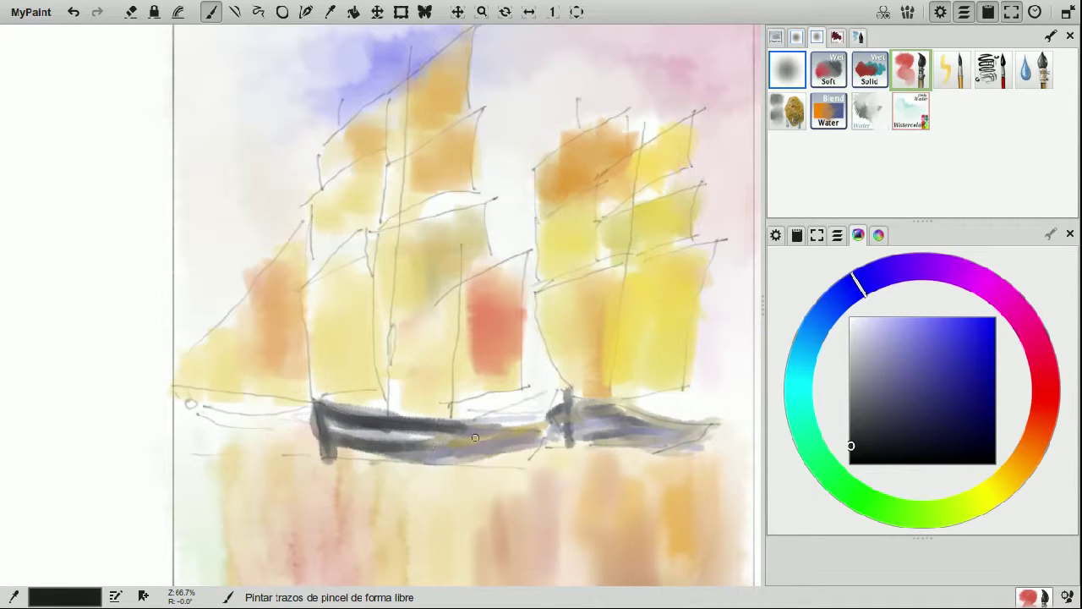
# - Strengthen the rear ship's hull and end post with dark blue, adding blue-violet strokes along the hull
pyautogui.click(903, 422)
pyautogui.moveTo(570, 405)
pyautogui.mouseDown()
pyautogui.moveTo(597, 410)
pyautogui.moveTo(565, 409)
pyautogui.moveTo(652, 429)
pyautogui.moveTo(572, 430)
pyautogui.moveTo(602, 437)
pyautogui.mouseUp()
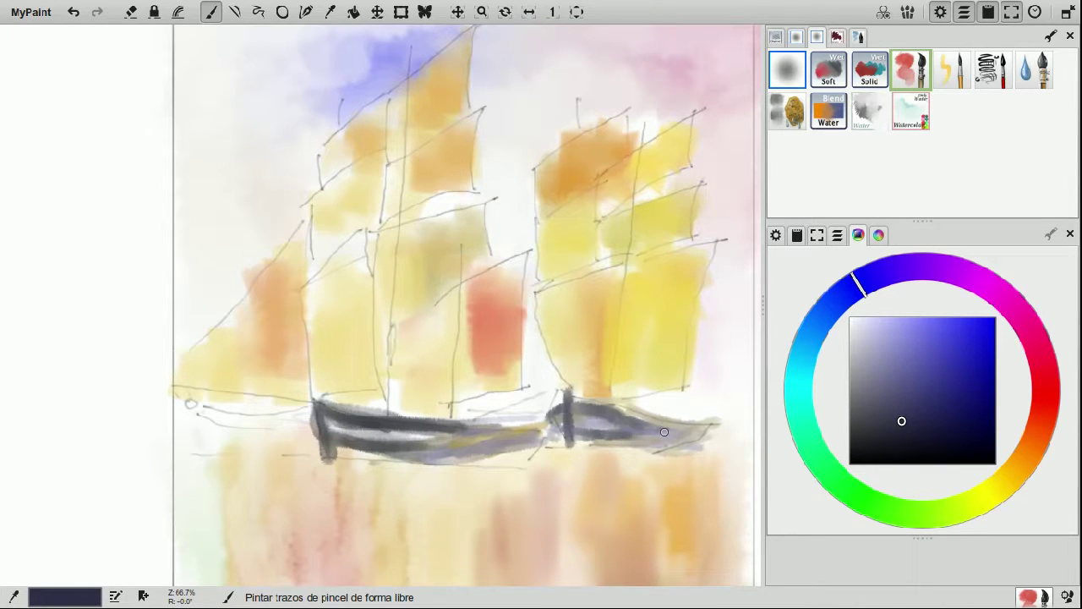
pyautogui.click(909, 398)
pyautogui.moveTo(576, 428)
pyautogui.mouseDown()
pyautogui.moveTo(608, 423)
pyautogui.moveTo(571, 422)
pyautogui.moveTo(597, 426)
pyautogui.mouseUp()
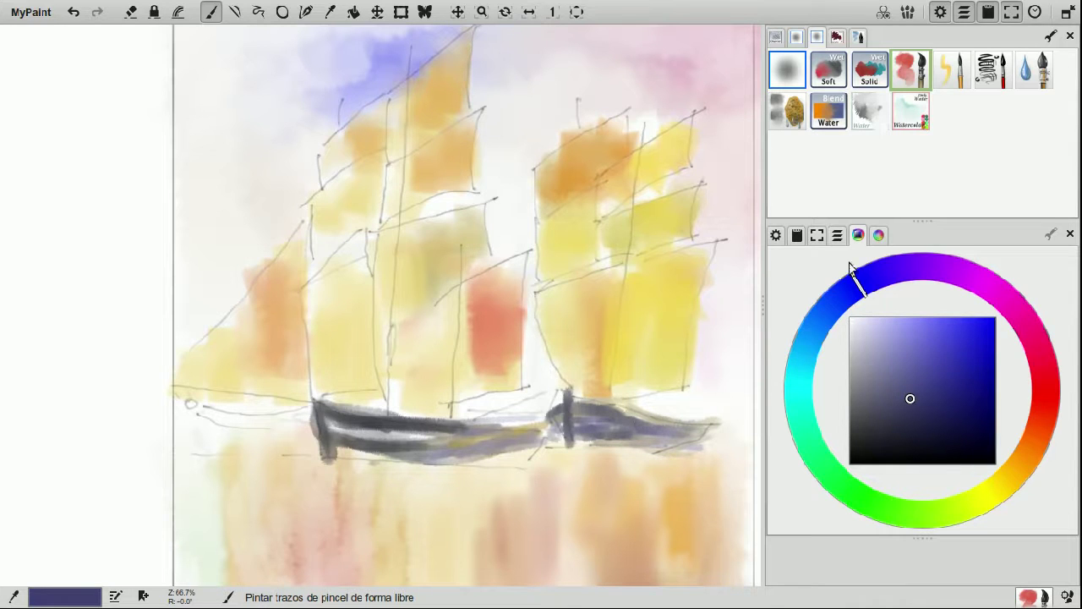
# - Blend the dark, ochre and violet strokes on both hulls with the sponge watercolour brush
pyautogui.click(782, 116)
pyautogui.moveTo(323, 424)
pyautogui.mouseDown()
pyautogui.moveTo(531, 436)
pyautogui.moveTo(347, 448)
pyautogui.moveTo(426, 436)
pyautogui.moveTo(375, 453)
pyautogui.moveTo(404, 430)
pyautogui.moveTo(677, 426)
pyautogui.moveTo(652, 431)
pyautogui.mouseUp()
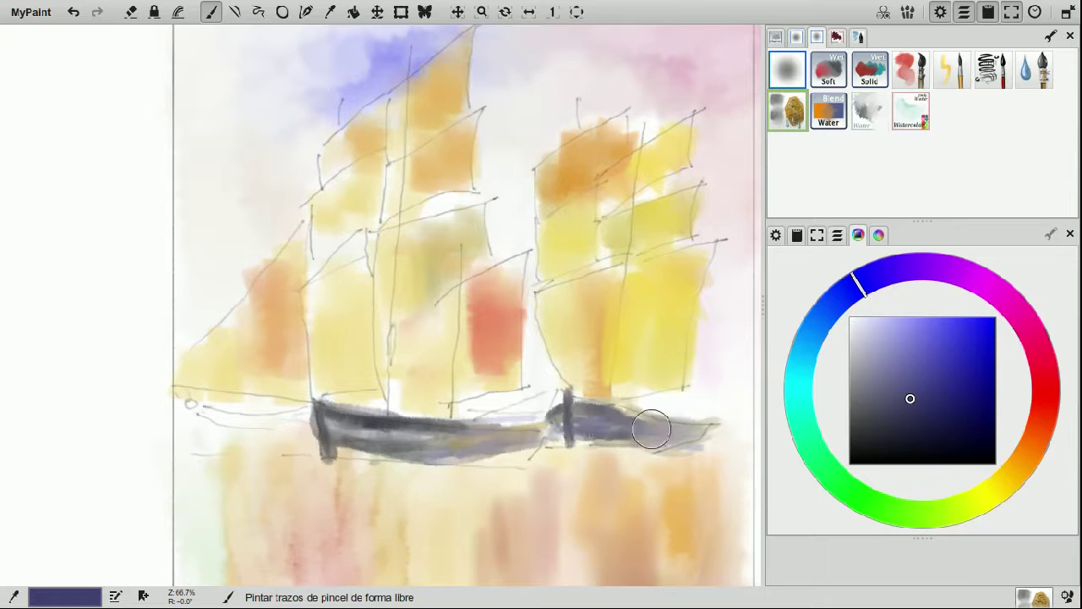
pyautogui.moveTo(475, 434)
pyautogui.mouseDown()
pyautogui.moveTo(698, 354)
pyautogui.moveTo(673, 401)
pyautogui.moveTo(684, 420)
pyautogui.moveTo(684, 401)
pyautogui.moveTo(713, 397)
pyautogui.moveTo(728, 347)
pyautogui.mouseUp()
pyautogui.scroll(-1, 757, 339)
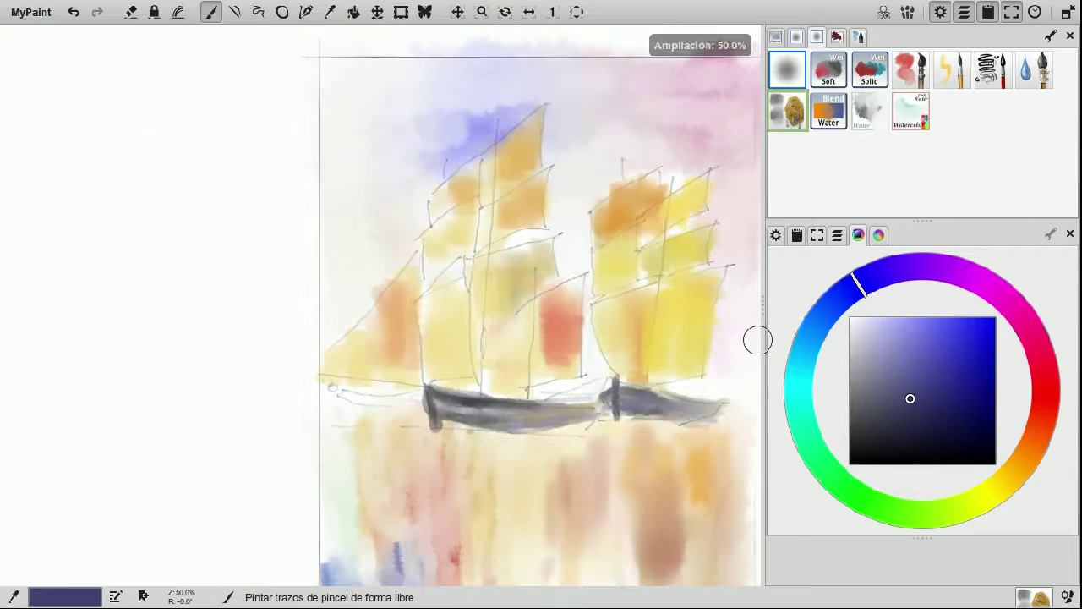
pyautogui.press('Right')
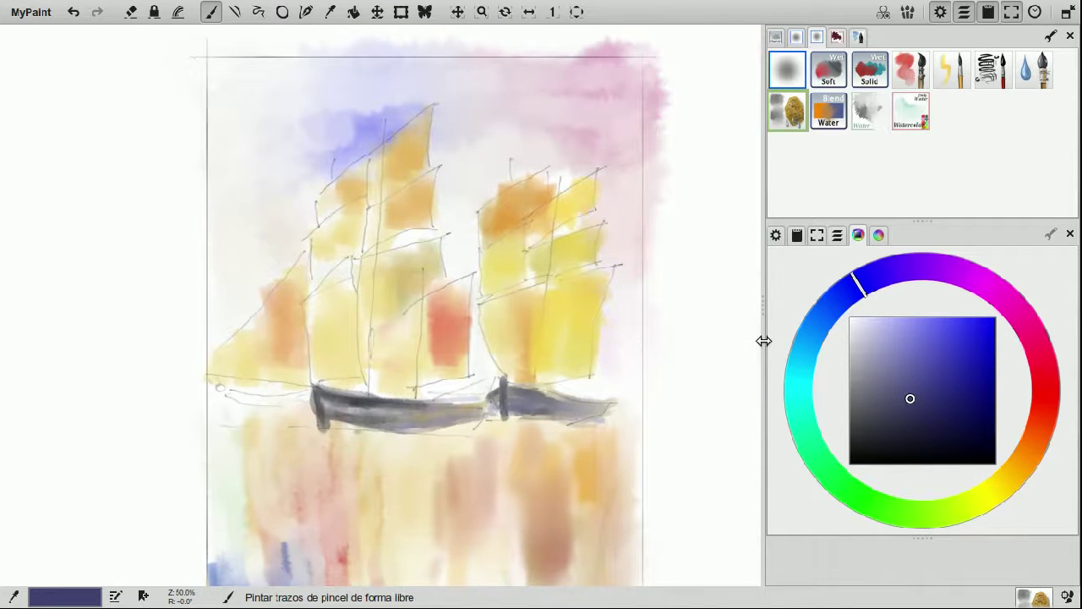
pyautogui.scroll(-1, 763, 339)
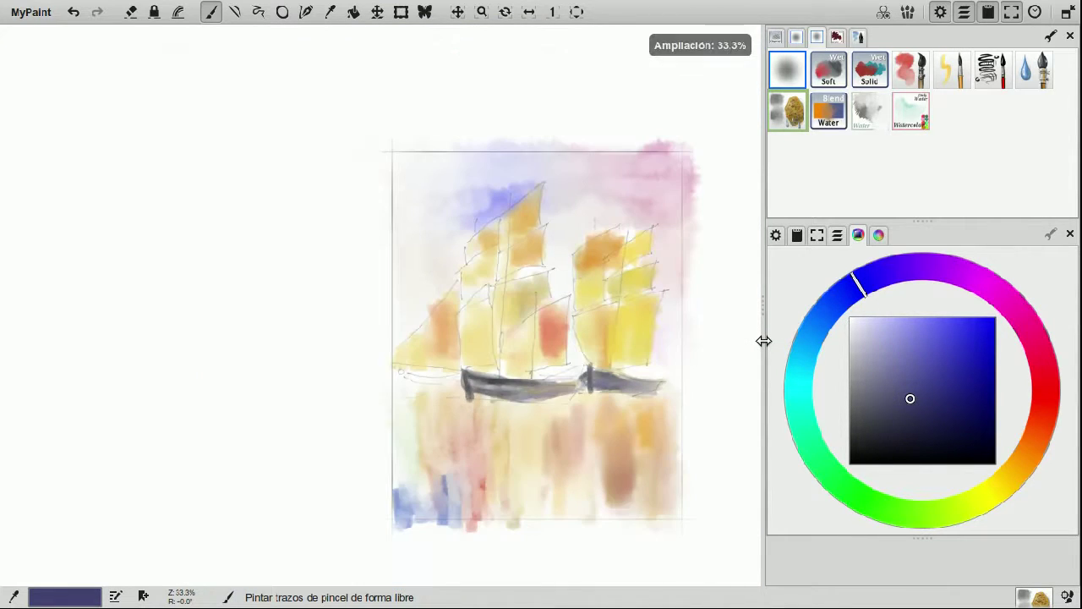
pyautogui.scroll(1, 763, 340)
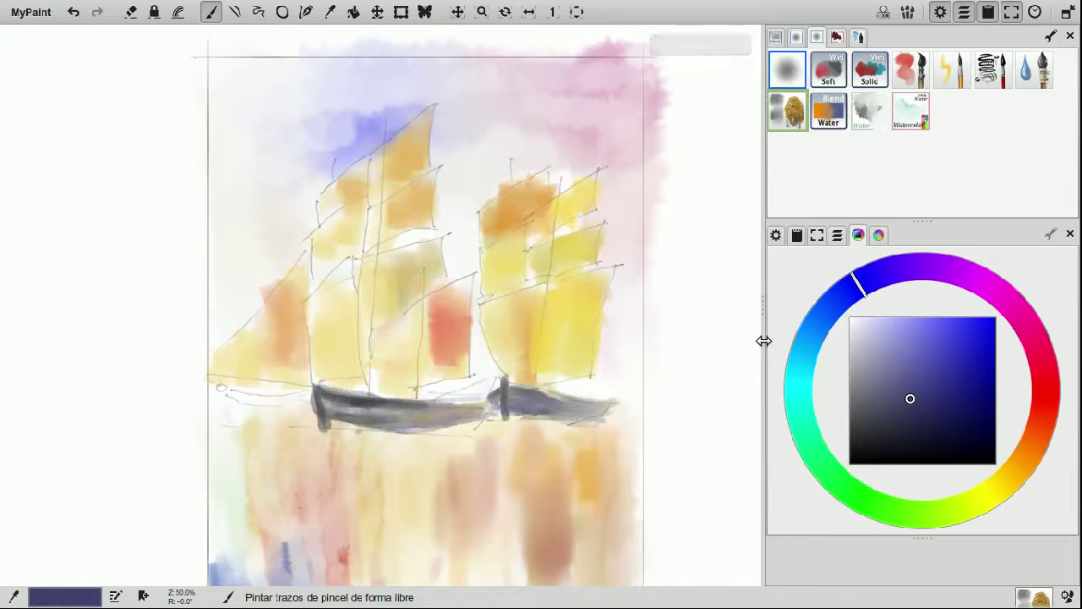
pyautogui.scroll(1, 763, 340)
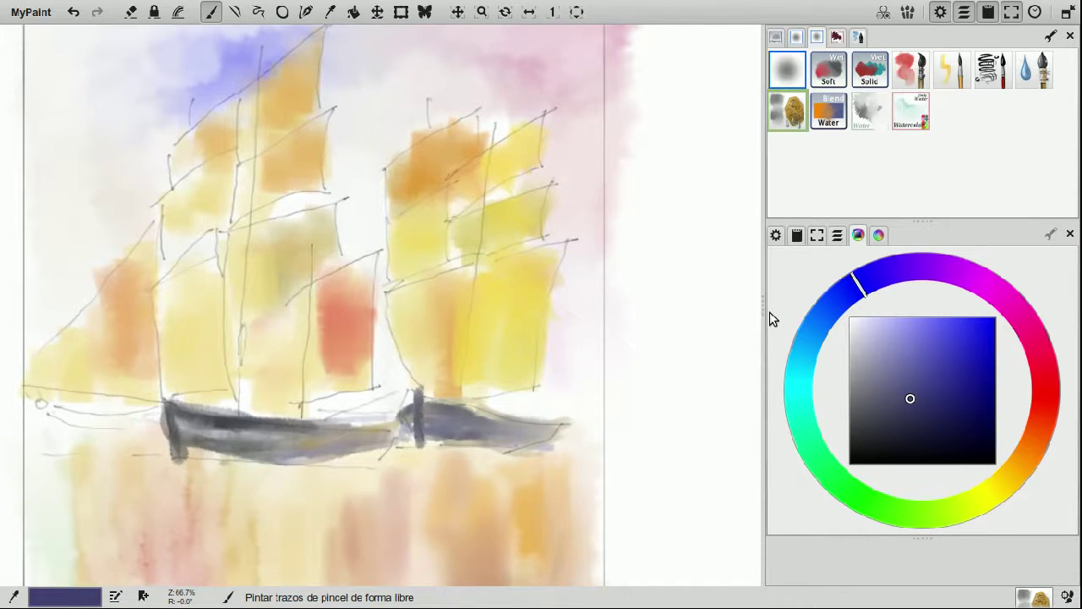
# - On the Mar layer, lift pale vertical streaks and horizontal ripples out of the water reflections with a small Water brush
pyautogui.click(912, 115)
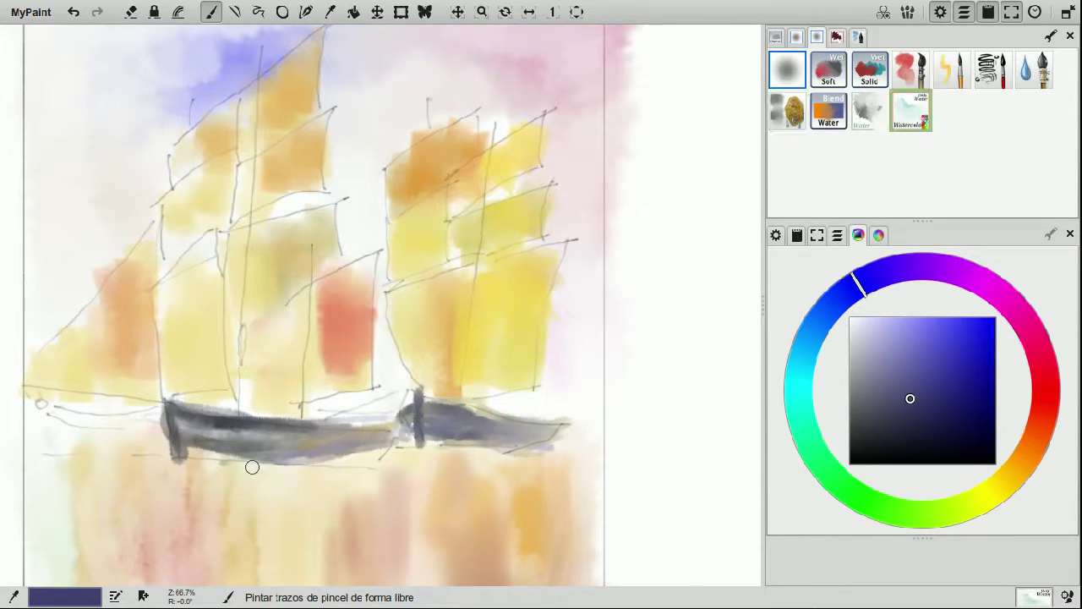
pyautogui.press('l')
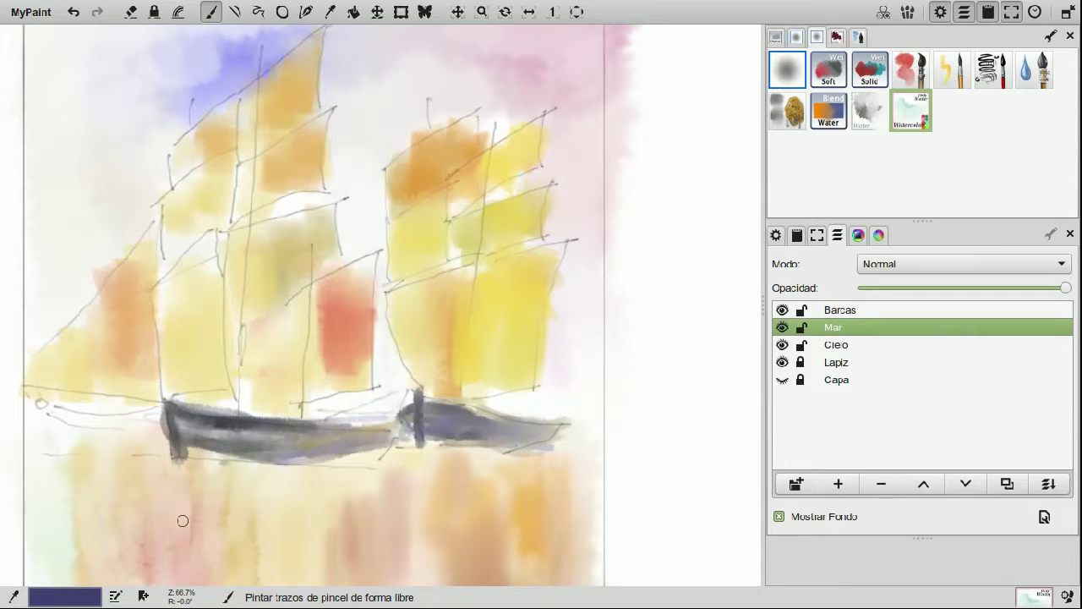
pyautogui.click(870, 119)
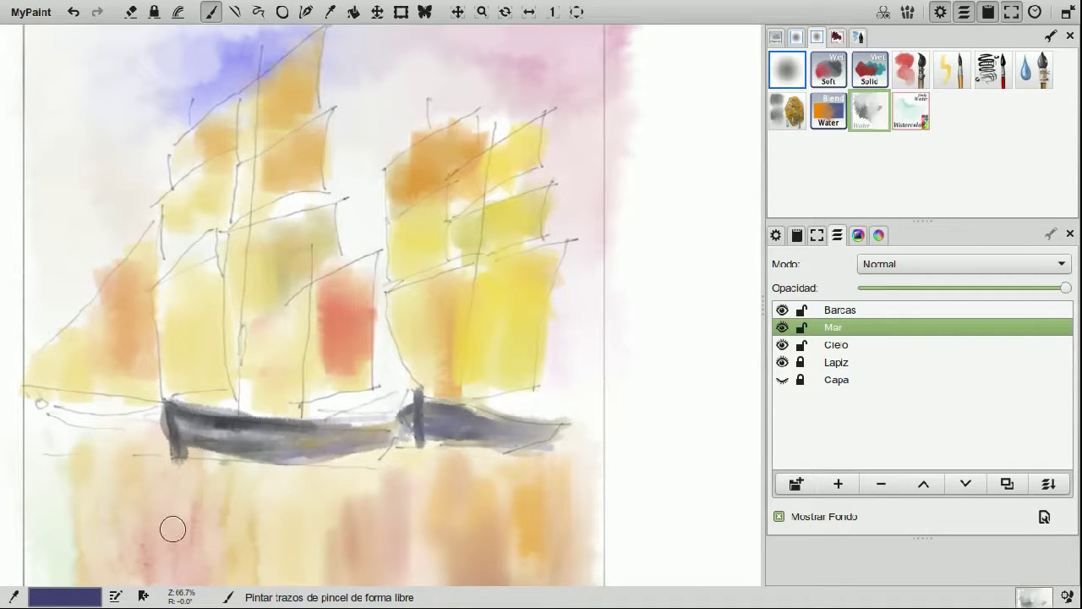
pyautogui.press('d')
pyautogui.press('d')
pyautogui.press('d')
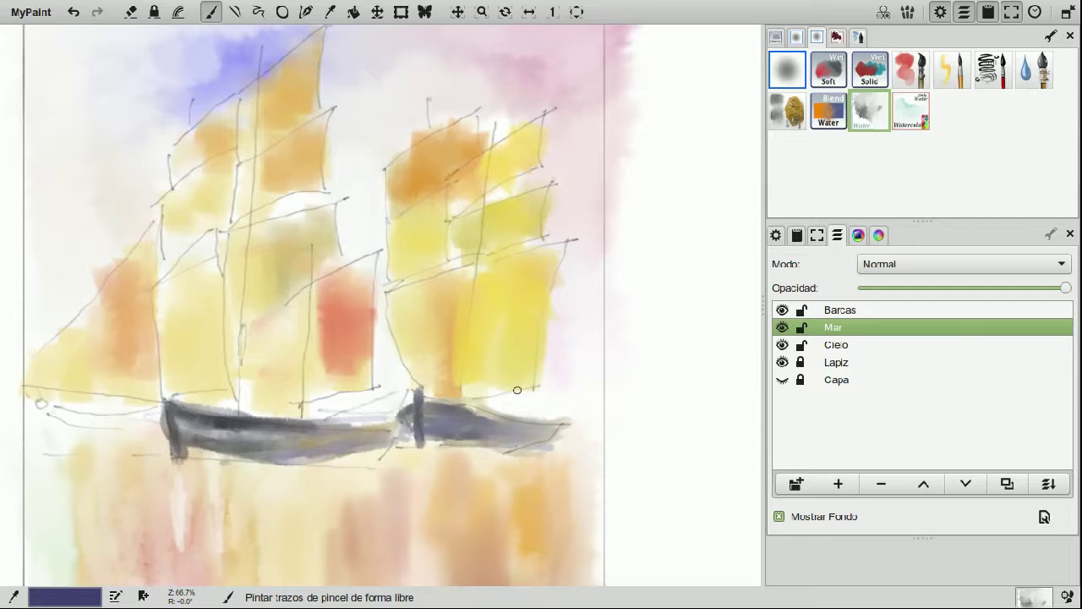
pyautogui.scroll(-3, 523, 365)
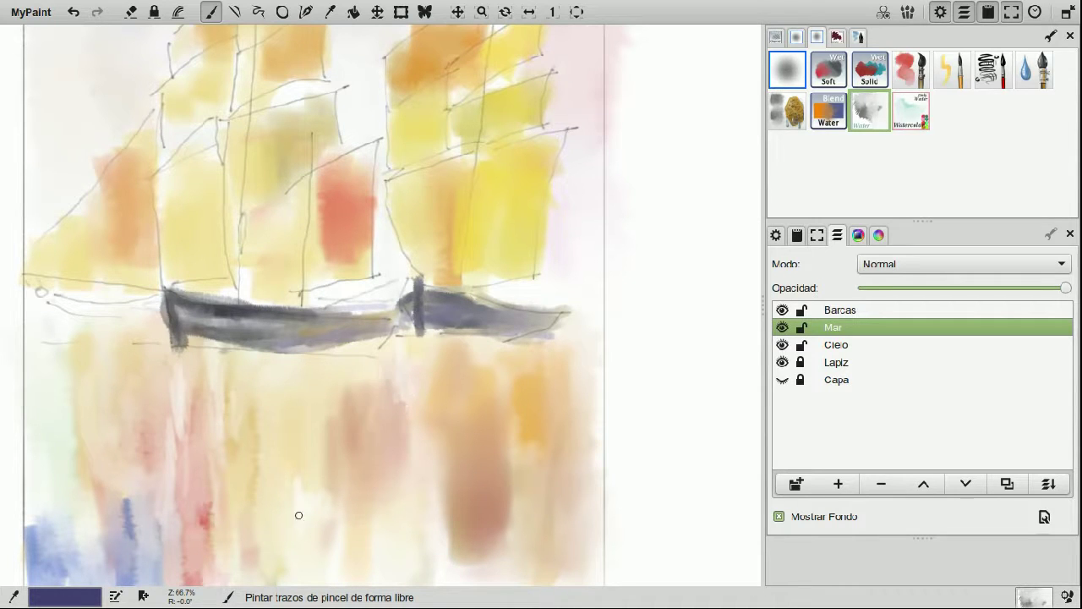
pyautogui.moveTo(500, 438); pyautogui.dragTo(480, 554)
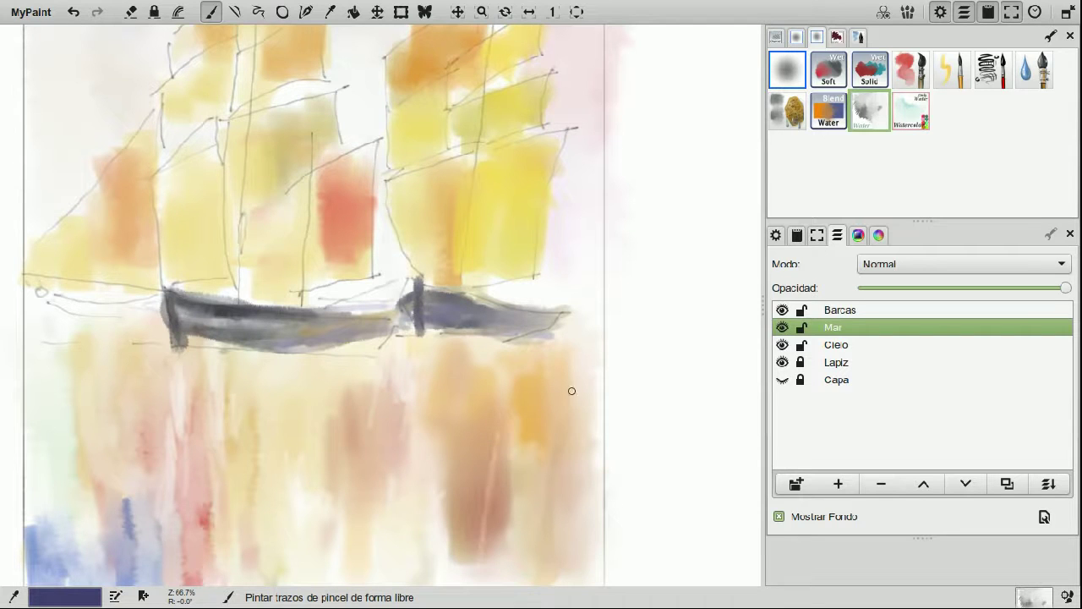
pyautogui.moveTo(515, 368); pyautogui.dragTo(523, 348)
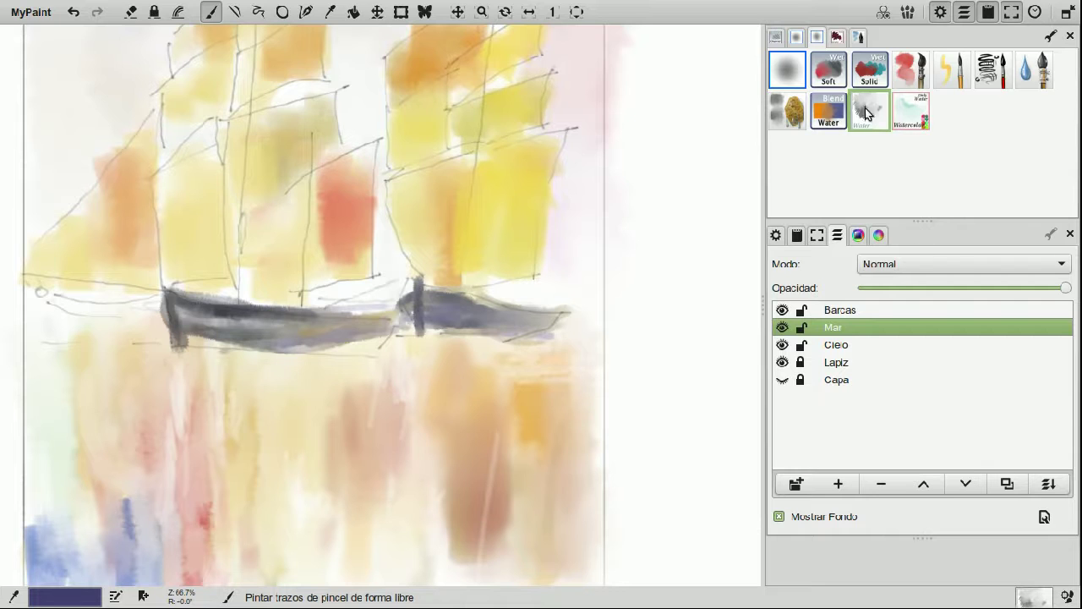
# - Paint near-black hull reflections as horizontal ripples below both ships, plus the rear post's vertical reflection, with the Wet Solid brush
pyautogui.click(858, 236)
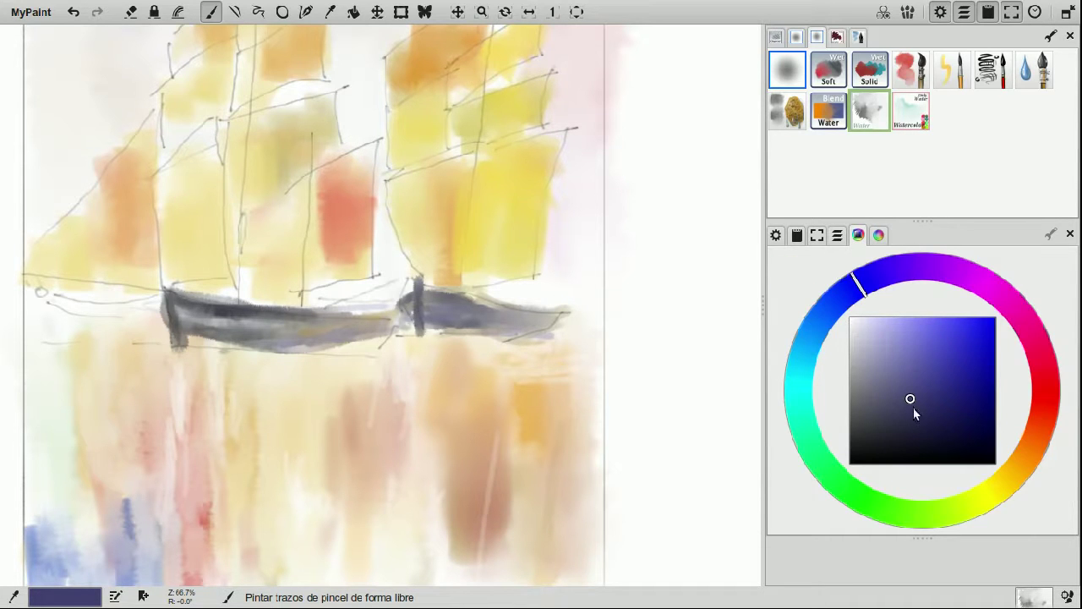
pyautogui.moveTo(877, 432); pyautogui.dragTo(867, 438)
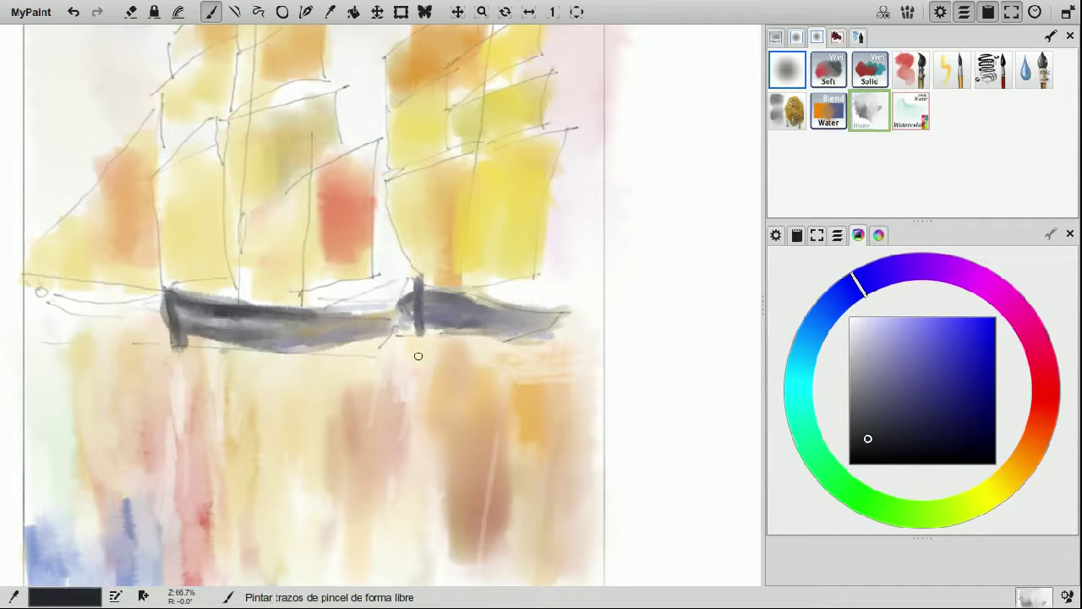
pyautogui.click(856, 75)
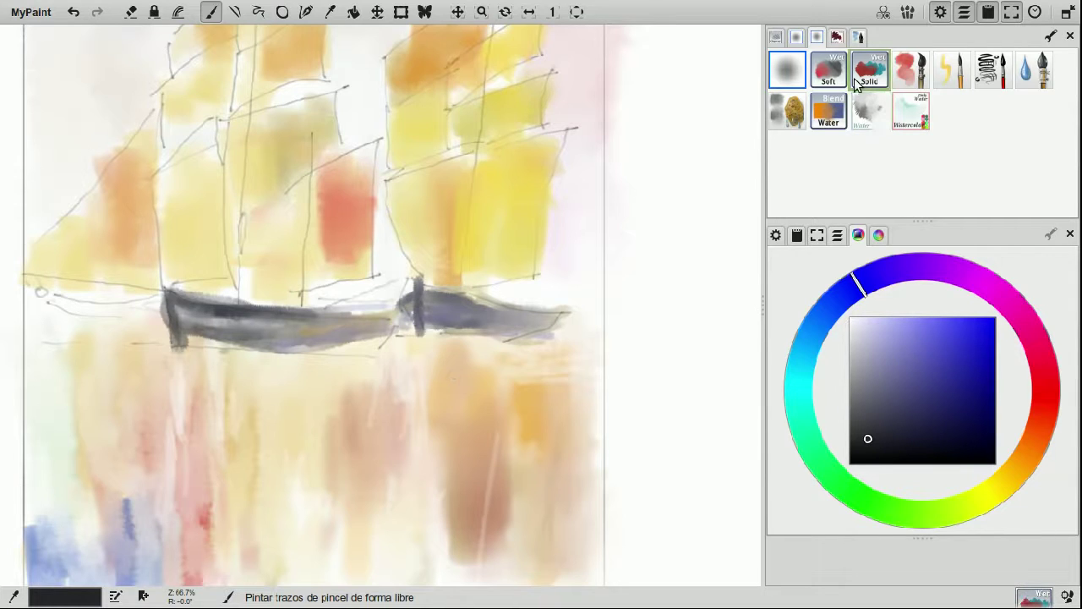
pyautogui.moveTo(415, 352); pyautogui.dragTo(409, 363)
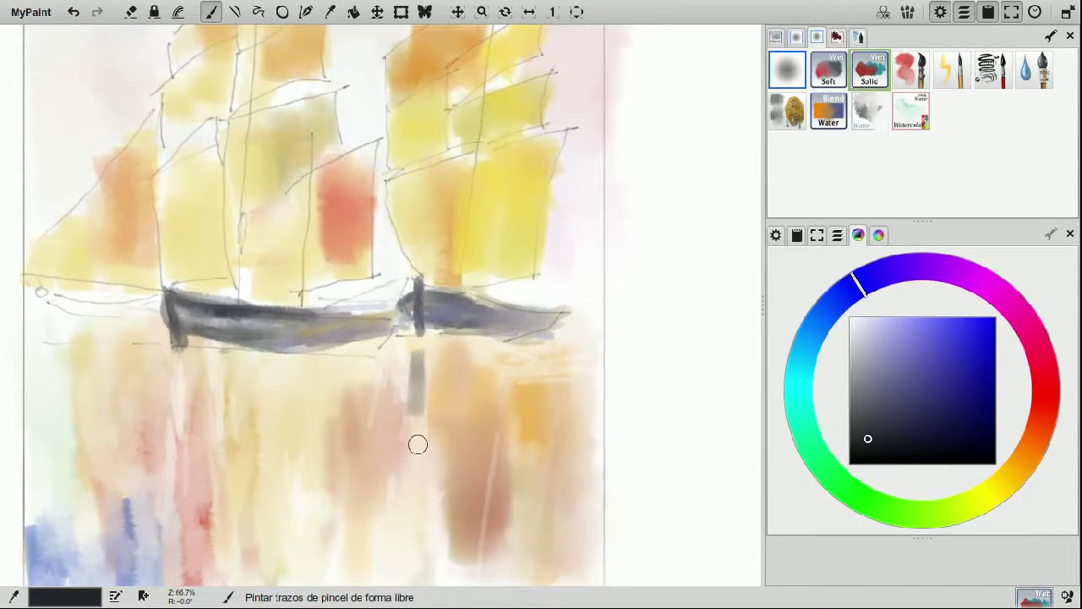
pyautogui.moveTo(423, 372)
pyautogui.mouseDown()
pyautogui.moveTo(423, 419)
pyautogui.moveTo(417, 376)
pyautogui.moveTo(441, 351)
pyautogui.moveTo(497, 350)
pyautogui.moveTo(408, 355)
pyautogui.moveTo(423, 369)
pyautogui.moveTo(490, 362)
pyautogui.moveTo(507, 380)
pyautogui.moveTo(505, 370)
pyautogui.moveTo(421, 377)
pyautogui.moveTo(478, 390)
pyautogui.moveTo(454, 405)
pyautogui.moveTo(492, 392)
pyautogui.moveTo(423, 410)
pyautogui.moveTo(465, 415)
pyautogui.moveTo(566, 365)
pyautogui.moveTo(521, 366)
pyautogui.mouseUp()
pyautogui.moveTo(164, 379)
pyautogui.mouseDown()
pyautogui.moveTo(300, 369)
pyautogui.moveTo(202, 385)
pyautogui.moveTo(207, 397)
pyautogui.moveTo(313, 408)
pyautogui.moveTo(321, 418)
pyautogui.moveTo(305, 427)
pyautogui.moveTo(262, 423)
pyautogui.moveTo(305, 369)
pyautogui.moveTo(161, 357)
pyautogui.moveTo(377, 358)
pyautogui.mouseUp()
pyautogui.moveTo(258, 385)
pyautogui.mouseDown()
pyautogui.moveTo(350, 379)
pyautogui.moveTo(241, 403)
pyautogui.moveTo(296, 437)
pyautogui.moveTo(265, 438)
pyautogui.moveTo(328, 436)
pyautogui.mouseUp()
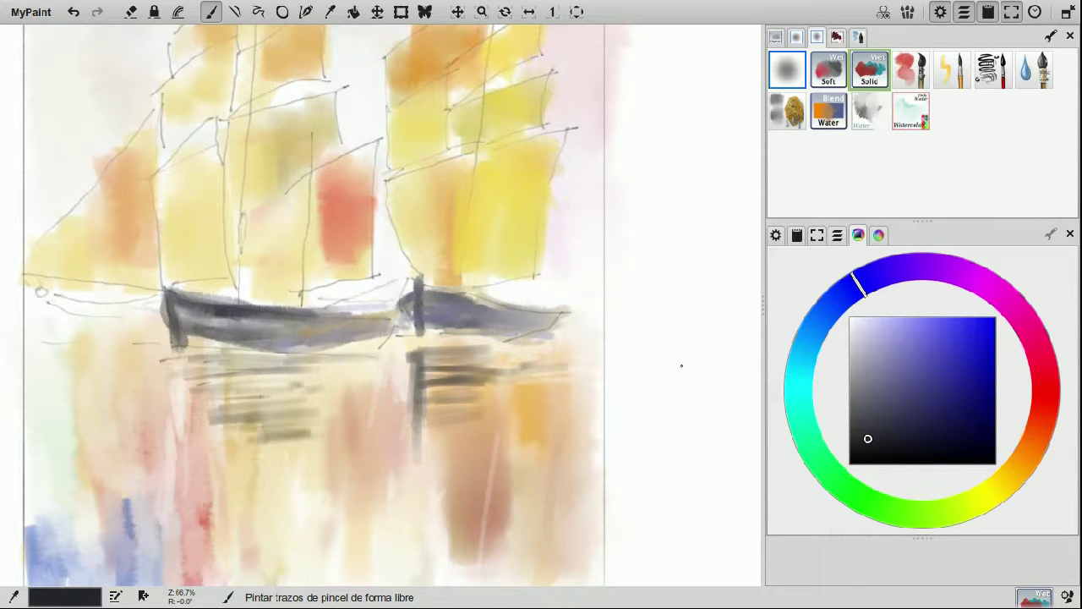
# - Add vertical strokes of saturated red to the water reflections below both ships with the Wet Solid brush
pyautogui.click(1034, 384)
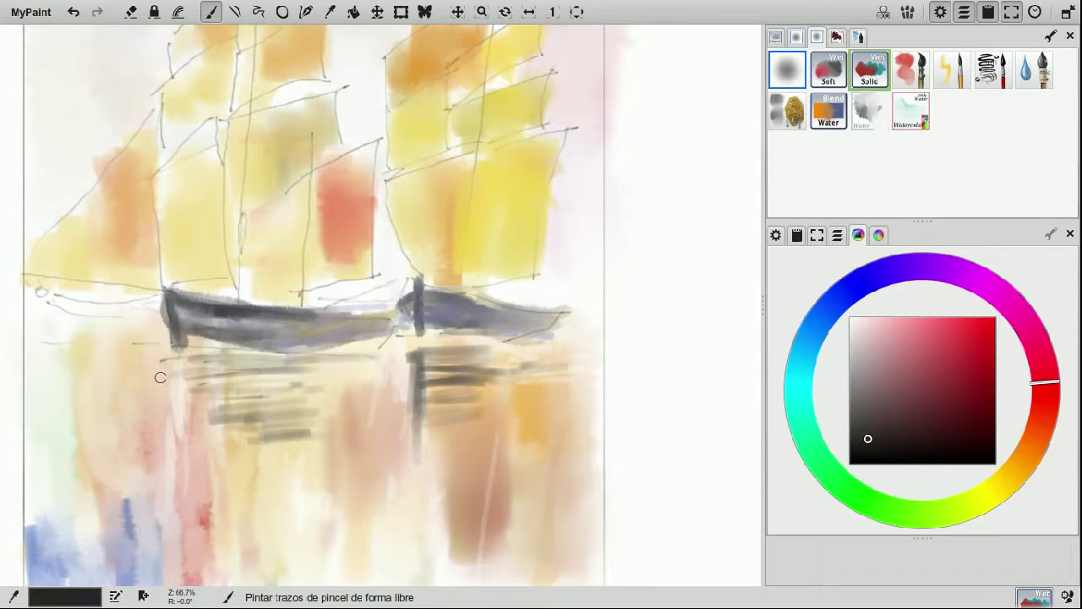
pyautogui.moveTo(149, 369); pyautogui.dragTo(144, 395)
pyautogui.hotkey('ctrl', 'z')
pyautogui.click(984, 350)
pyautogui.click(993, 326)
pyautogui.moveTo(139, 372)
pyautogui.mouseDown()
pyautogui.moveTo(132, 401)
pyautogui.moveTo(140, 389)
pyautogui.moveTo(142, 435)
pyautogui.moveTo(208, 465)
pyautogui.mouseUp()
pyautogui.moveTo(368, 457)
pyautogui.mouseDown()
pyautogui.moveTo(360, 412)
pyautogui.moveTo(385, 427)
pyautogui.moveTo(355, 494)
pyautogui.mouseUp()
pyautogui.moveTo(499, 444); pyautogui.dragTo(482, 536)
pyautogui.moveTo(465, 473)
pyautogui.mouseDown()
pyautogui.moveTo(464, 563)
pyautogui.moveTo(463, 469)
pyautogui.moveTo(454, 483)
pyautogui.moveTo(471, 499)
pyautogui.moveTo(464, 516)
pyautogui.mouseUp()
# - Soften and spread the red reflection strokes with the Water brush
pyautogui.click(869, 115)
pyautogui.moveTo(507, 439)
pyautogui.mouseDown()
pyautogui.moveTo(508, 555)
pyautogui.moveTo(502, 446)
pyautogui.mouseUp()
pyautogui.moveTo(232, 468)
pyautogui.mouseDown()
pyautogui.moveTo(227, 537)
pyautogui.moveTo(204, 433)
pyautogui.moveTo(201, 485)
pyautogui.mouseUp()
pyautogui.moveTo(361, 448)
pyautogui.mouseDown()
pyautogui.moveTo(357, 403)
pyautogui.moveTo(360, 478)
pyautogui.mouseUp()
pyautogui.moveTo(137, 473)
pyautogui.mouseDown()
pyautogui.moveTo(141, 382)
pyautogui.moveTo(161, 403)
pyautogui.mouseUp()
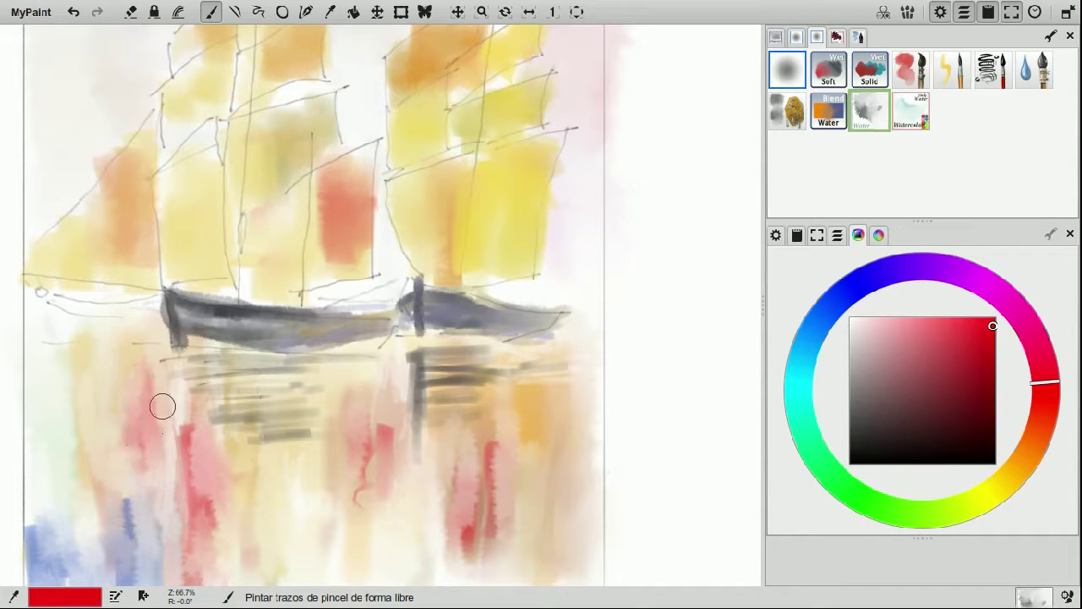
# - Add warm orange touches along the hulls of both ships with the watercolour brush
pyautogui.click(871, 296)
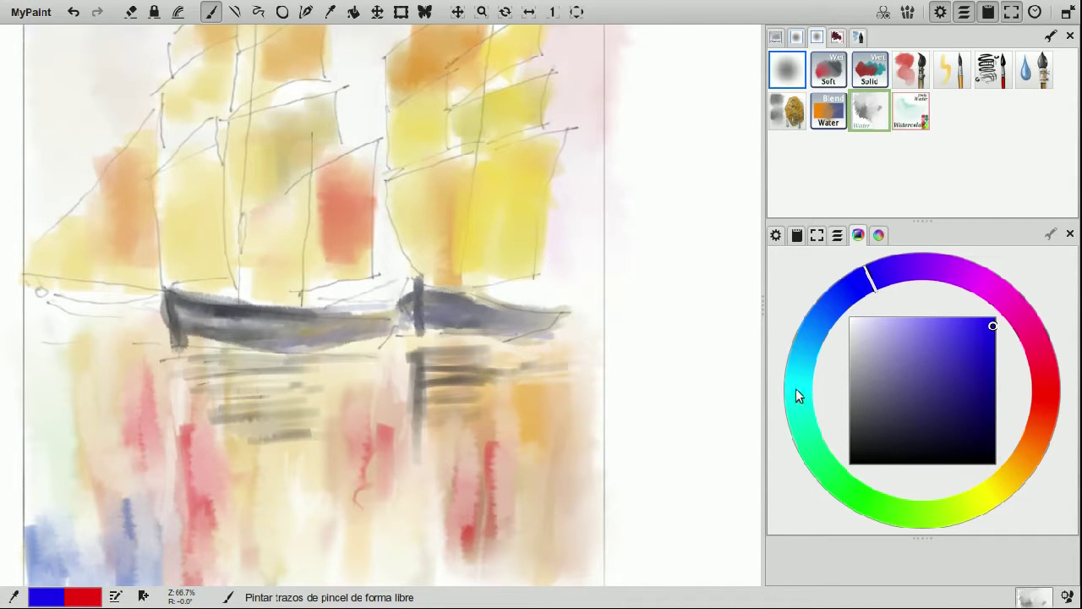
pyautogui.click(1021, 459)
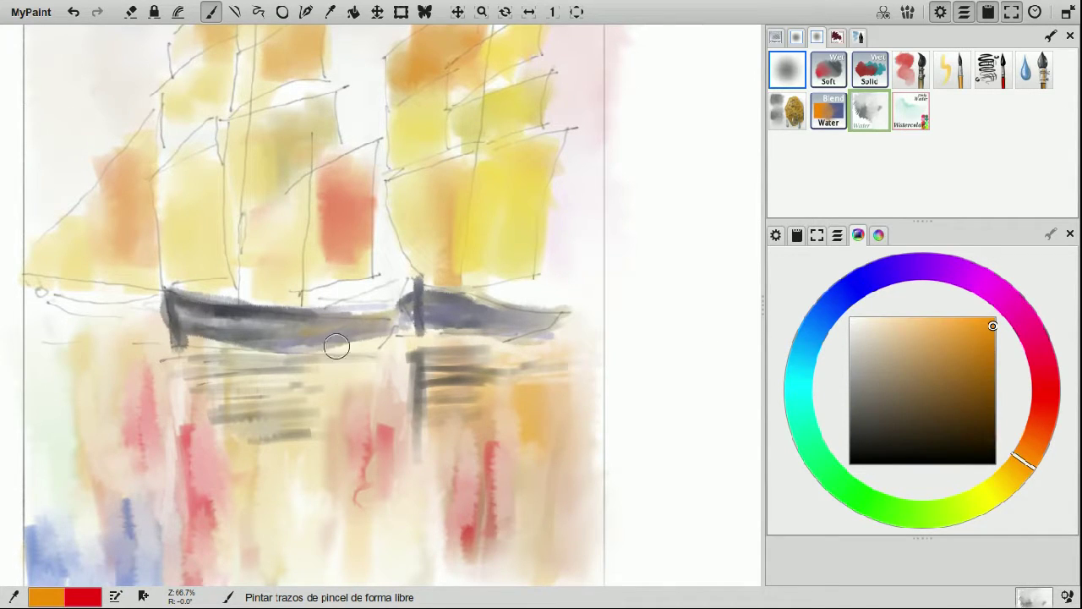
pyautogui.moveTo(225, 319)
pyautogui.mouseDown()
pyautogui.moveTo(181, 316)
pyautogui.moveTo(270, 334)
pyautogui.mouseUp()
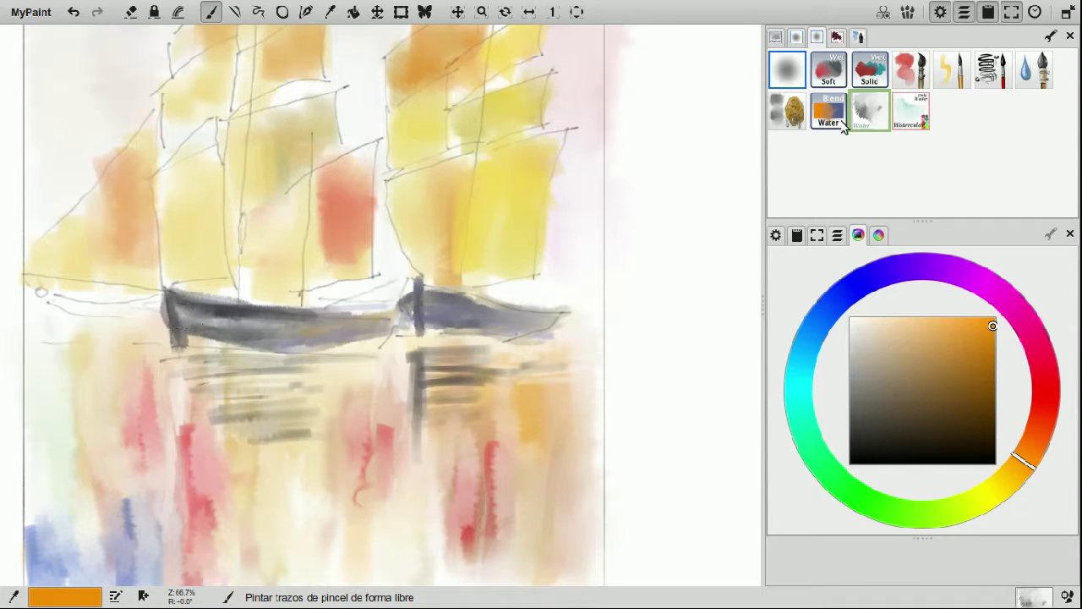
pyautogui.click(906, 74)
pyautogui.moveTo(208, 322)
pyautogui.mouseDown()
pyautogui.moveTo(253, 327)
pyautogui.moveTo(182, 313)
pyautogui.moveTo(284, 333)
pyautogui.moveTo(227, 339)
pyautogui.moveTo(193, 331)
pyautogui.moveTo(361, 345)
pyautogui.moveTo(388, 341)
pyautogui.moveTo(372, 343)
pyautogui.moveTo(380, 322)
pyautogui.moveTo(296, 309)
pyautogui.moveTo(382, 306)
pyautogui.moveTo(279, 302)
pyautogui.moveTo(486, 301)
pyautogui.moveTo(434, 300)
pyautogui.moveTo(503, 313)
pyautogui.moveTo(446, 308)
pyautogui.moveTo(470, 313)
pyautogui.moveTo(466, 321)
pyautogui.moveTo(557, 314)
pyautogui.moveTo(436, 320)
pyautogui.moveTo(399, 307)
pyautogui.moveTo(461, 333)
pyautogui.moveTo(521, 329)
pyautogui.mouseUp()
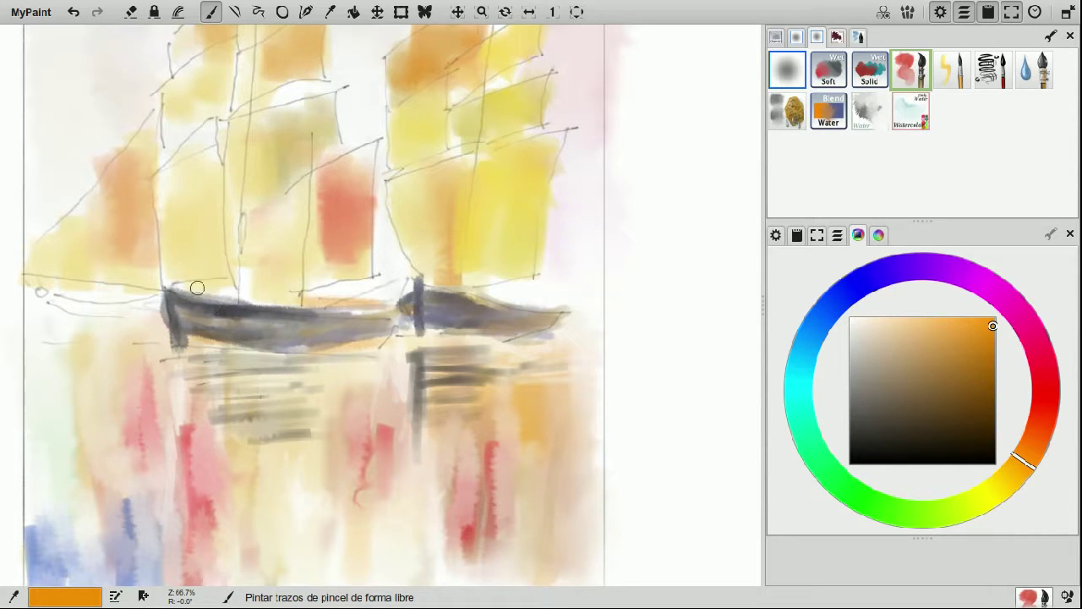
pyautogui.click(956, 68)
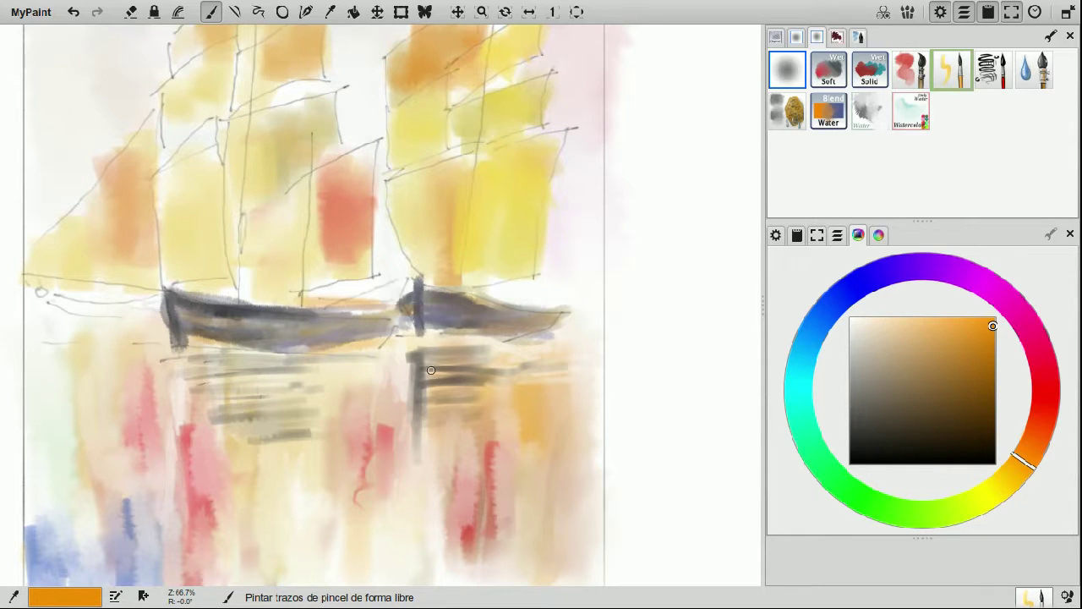
pyautogui.scroll(5, 431, 371)
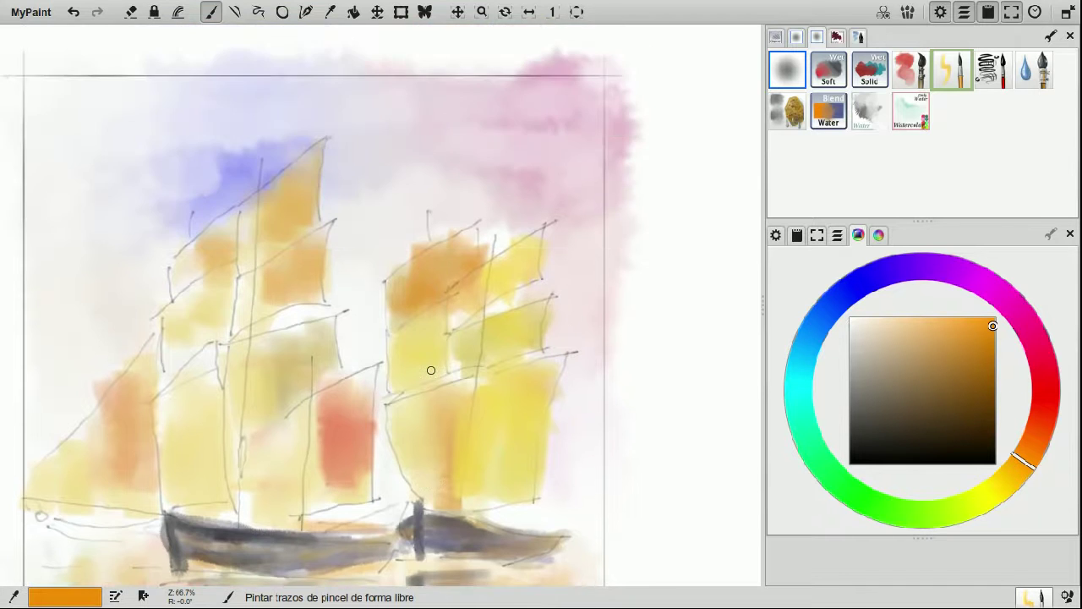
pyautogui.scroll(2, 431, 370)
pyautogui.scroll(2, 431, 370)
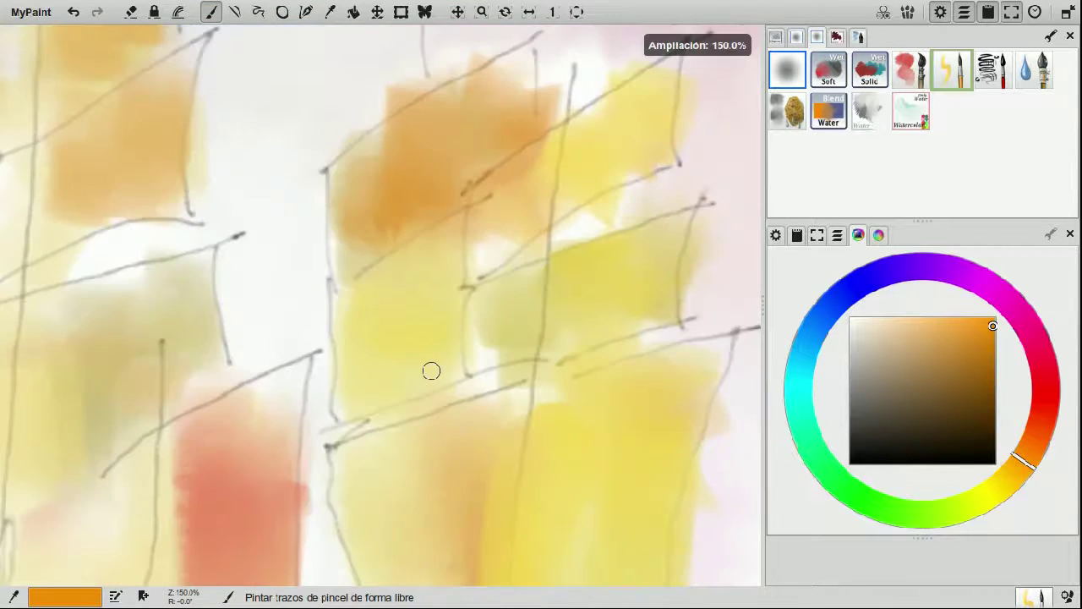
pyautogui.scroll(-2, 431, 370)
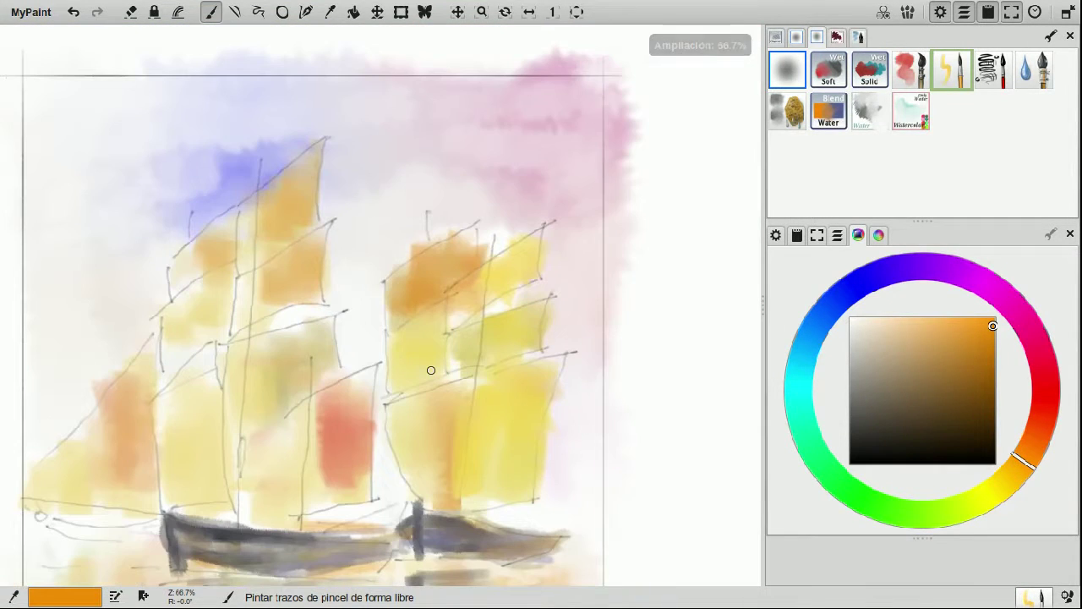
pyautogui.scroll(-2, 431, 370)
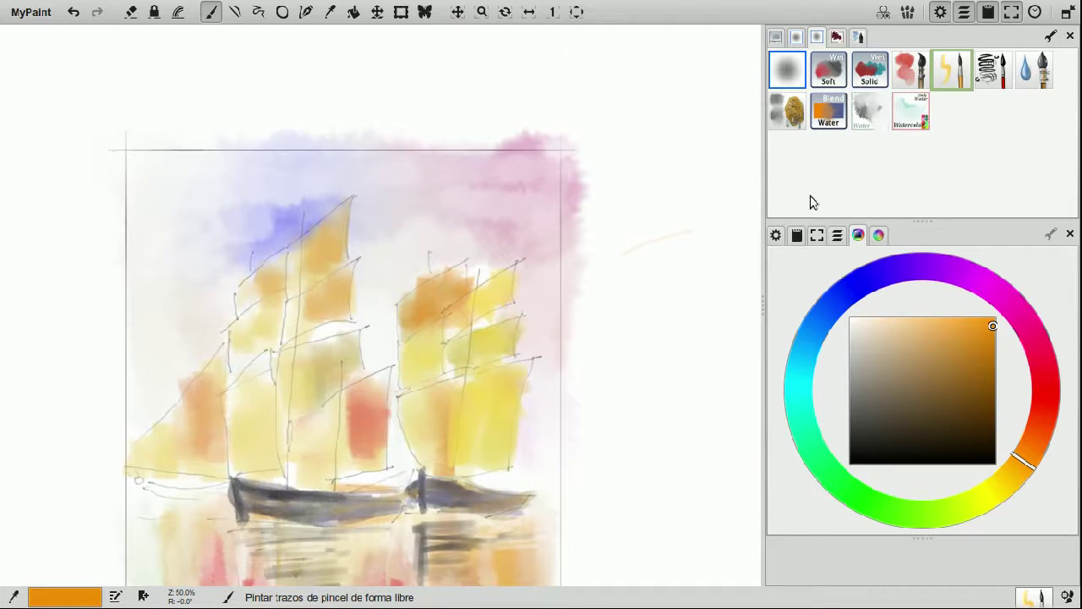
pyautogui.press('1')
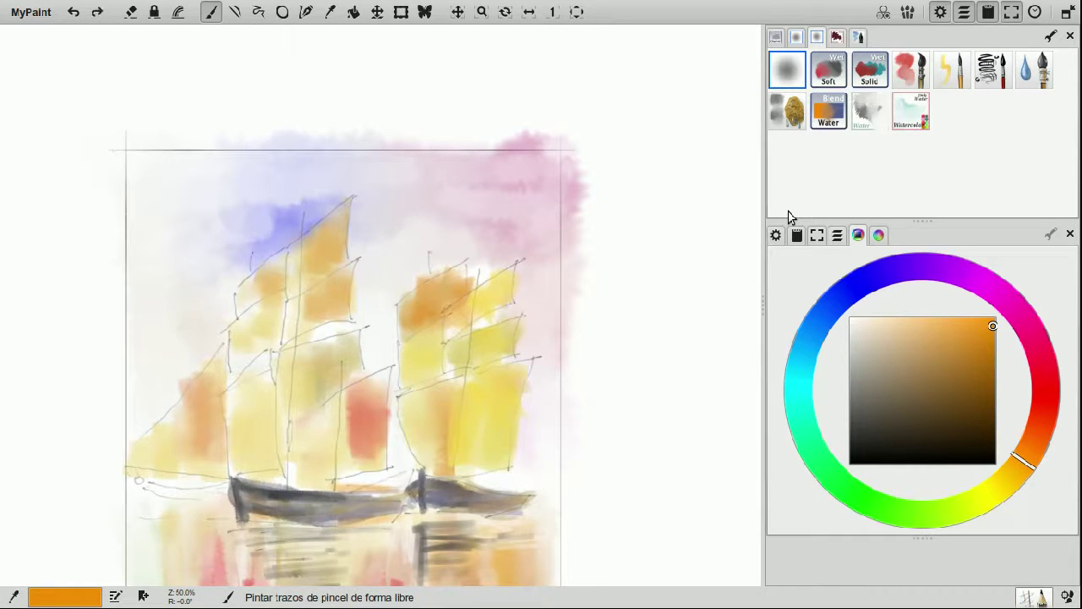
pyautogui.press('2')
# - On the Barcas layer, ink the slanted upper edge of the front ship's topmost sail in near-black with the fine line brush
pyautogui.click(840, 239)
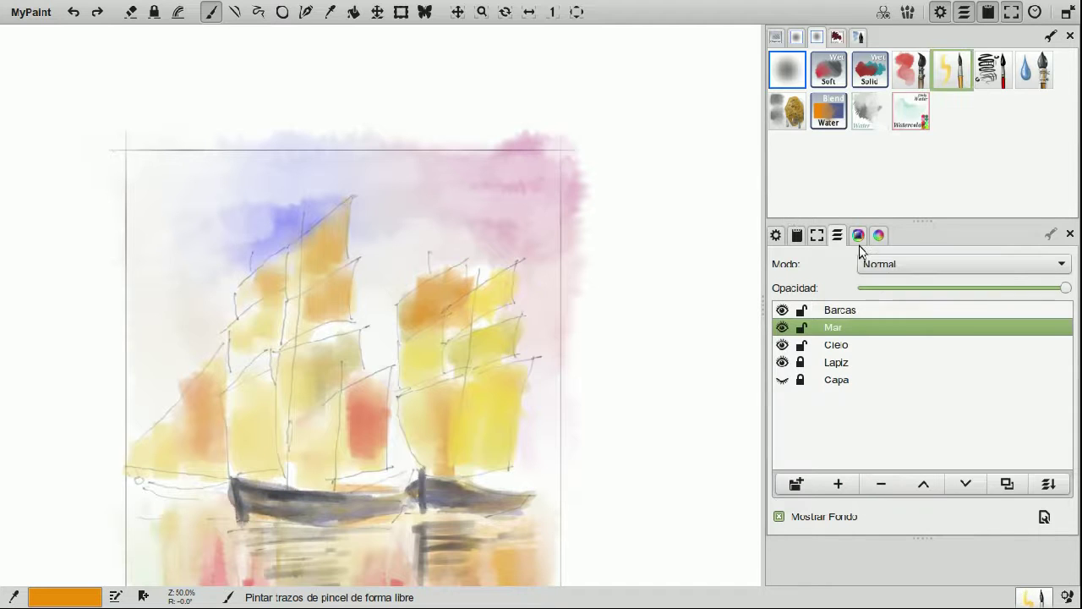
pyautogui.click(838, 311)
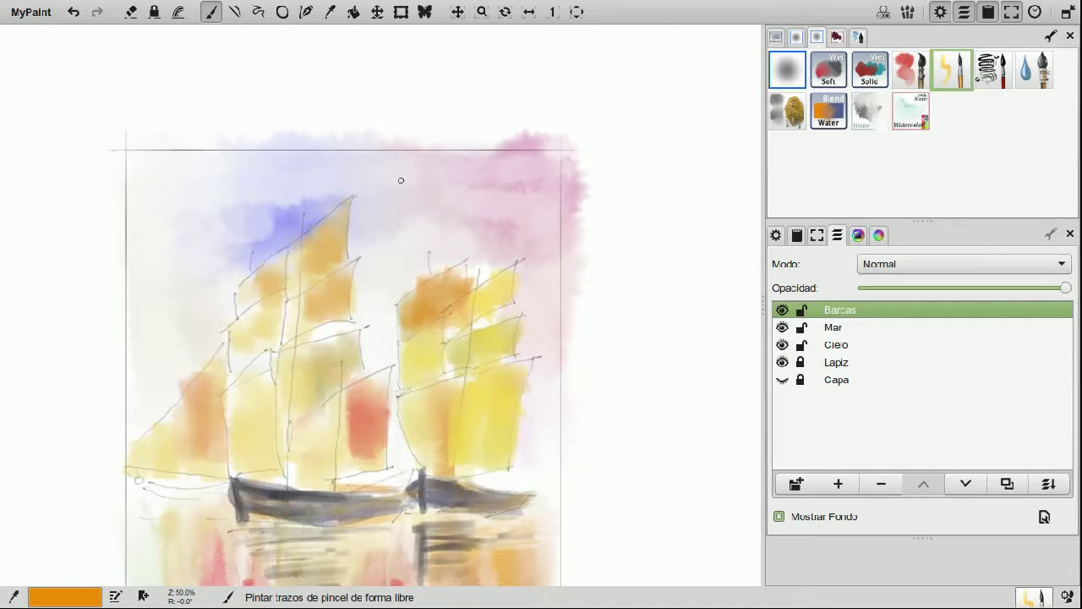
pyautogui.click(991, 71)
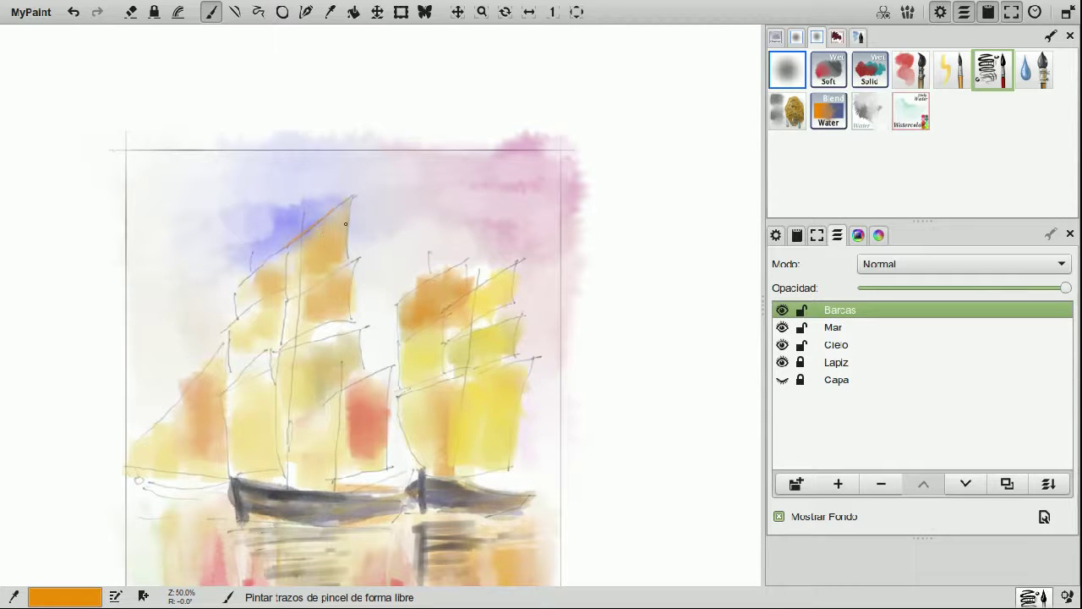
pyautogui.click(859, 236)
pyautogui.click(865, 446)
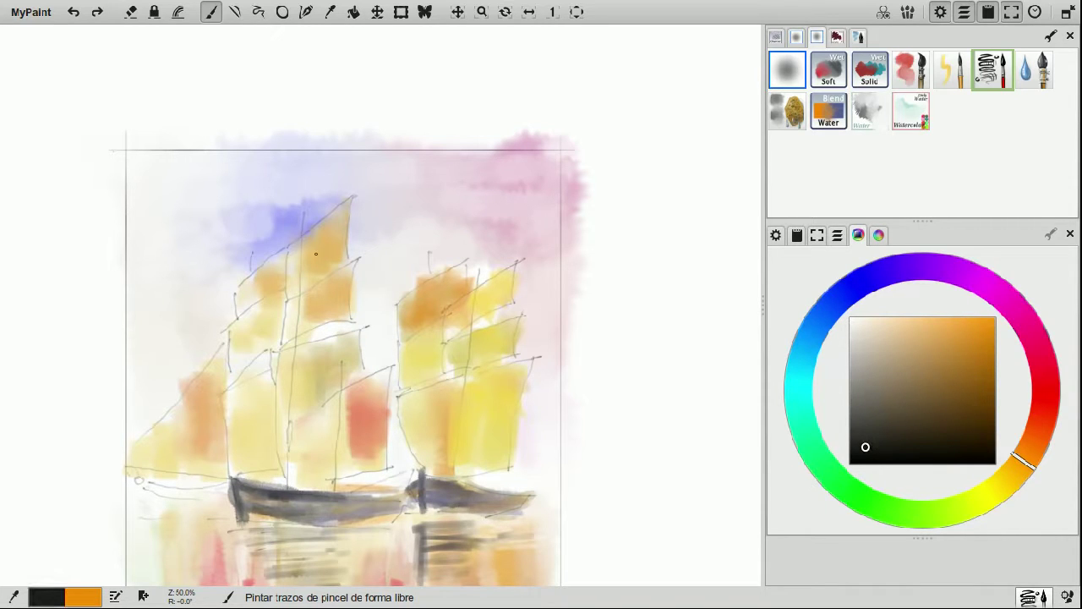
pyautogui.moveTo(289, 248)
pyautogui.mouseDown()
pyautogui.moveTo(341, 204)
pyautogui.moveTo(302, 226)
pyautogui.mouseUp()
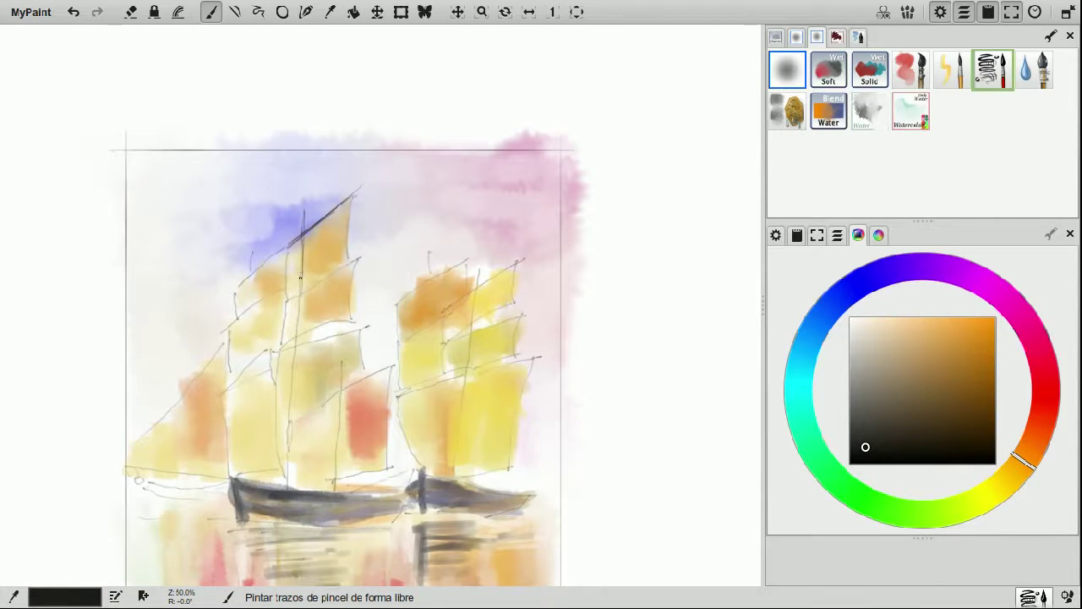
# - Ink the front ship's main mast as a long near-black line from its tip towards the deck, redoing unsatisfactory strokes
pyautogui.moveTo(295, 367)
pyautogui.mouseDown()
pyautogui.moveTo(295, 414)
pyautogui.moveTo(299, 304)
pyautogui.moveTo(291, 453)
pyautogui.mouseUp()
pyautogui.hotkey('ctrl', 'z')
pyautogui.hotkey('ctrl', 'z')
pyautogui.moveTo(307, 204); pyautogui.dragTo(291, 391)
pyautogui.moveTo(304, 267)
pyautogui.mouseDown()
pyautogui.moveTo(288, 484)
pyautogui.moveTo(288, 402)
pyautogui.moveTo(290, 442)
pyautogui.mouseUp()
pyautogui.hotkey('ctrl', 'z')
pyautogui.moveTo(300, 298); pyautogui.dragTo(300, 324)
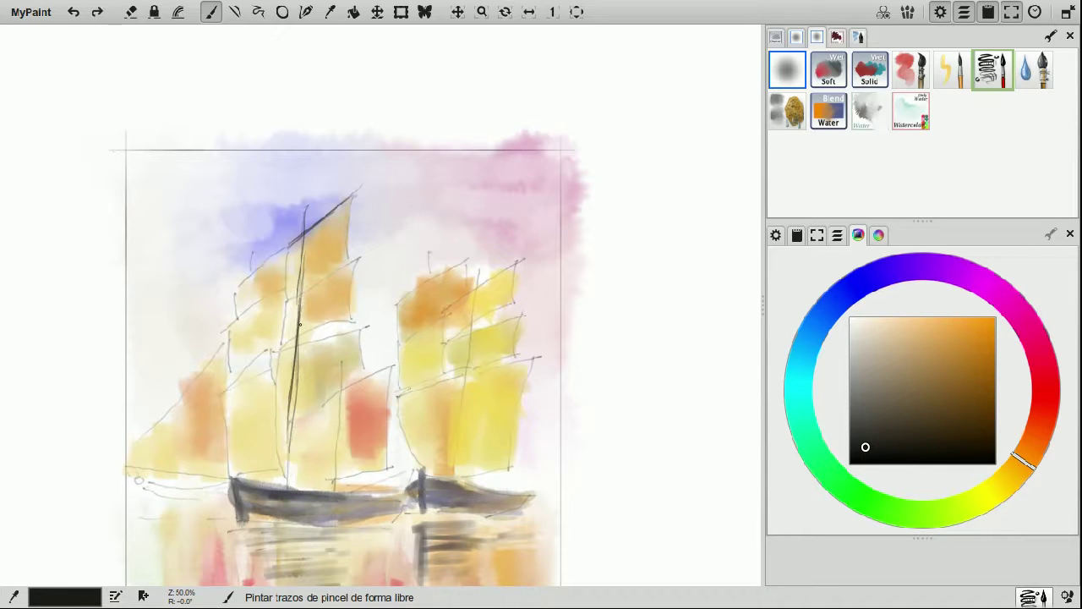
# - Undo the last main-mast strokes and redraw the front ship's mast in near-black down to the deck
pyautogui.hotkey('ctrl', 'z')
pyautogui.hotkey('ctrl', 'z')
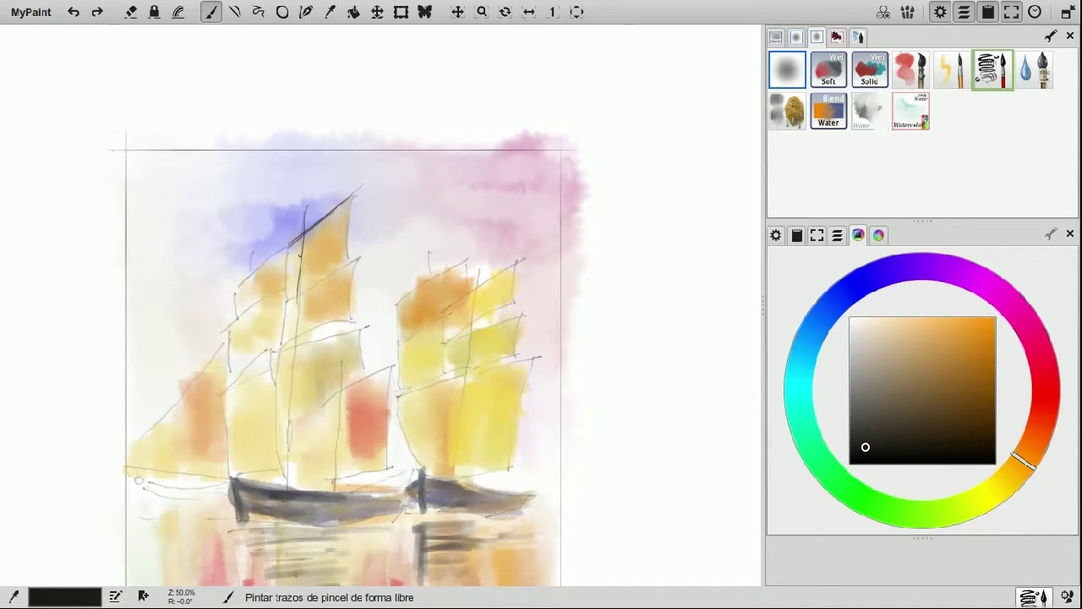
pyautogui.moveTo(296, 290)
pyautogui.mouseDown()
pyautogui.moveTo(302, 260)
pyautogui.moveTo(288, 475)
pyautogui.moveTo(294, 391)
pyautogui.moveTo(288, 438)
pyautogui.mouseUp()
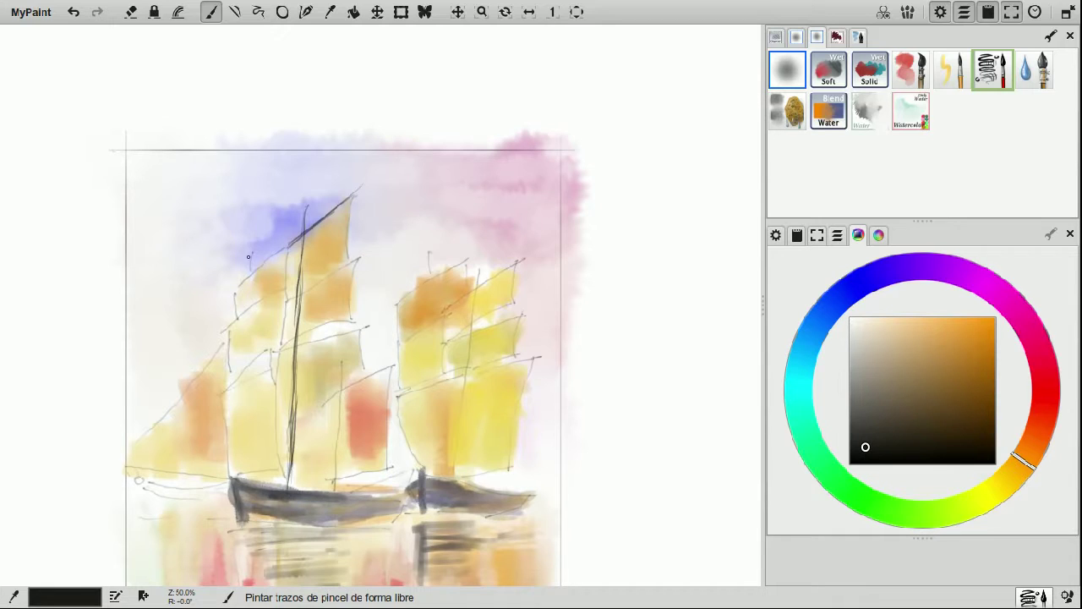
# - Ink the front ship's slanted yards along the sail tops, plus the small aft mast and its boom, in near-black
pyautogui.moveTo(238, 288); pyautogui.dragTo(291, 246)
pyautogui.moveTo(273, 295); pyautogui.dragTo(223, 328)
pyautogui.moveTo(285, 302); pyautogui.dragTo(365, 253)
pyautogui.moveTo(283, 346); pyautogui.dragTo(384, 319)
pyautogui.moveTo(324, 397)
pyautogui.mouseDown()
pyautogui.moveTo(401, 354)
pyautogui.moveTo(342, 438)
pyautogui.moveTo(334, 502)
pyautogui.moveTo(389, 466)
pyautogui.mouseUp()
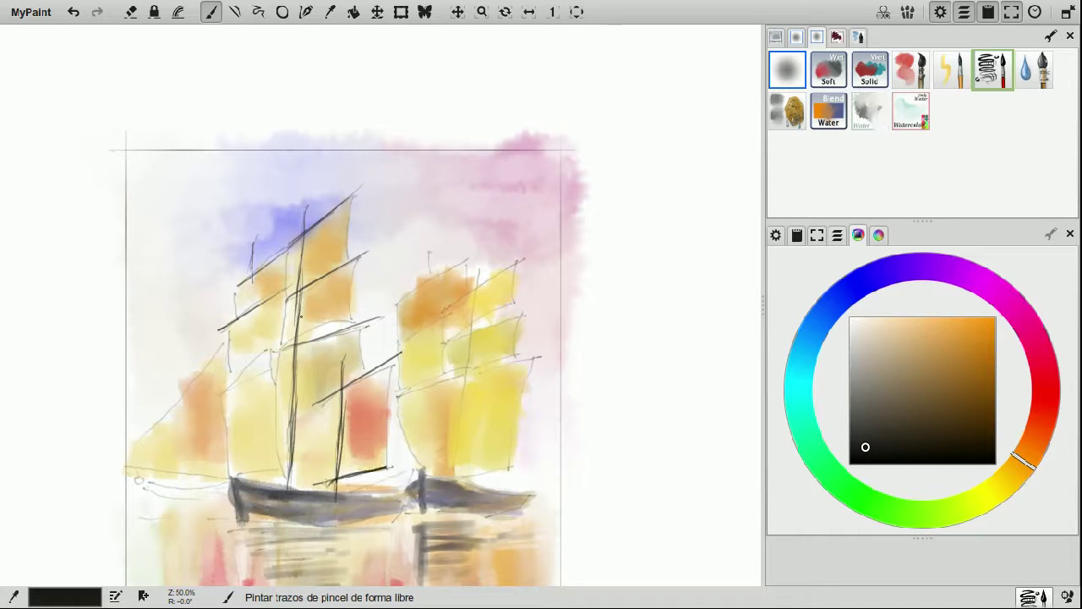
# - Ink the front ship's lower forward yard, jib edges, bowsprit and bow outline with near-black lines
pyautogui.moveTo(268, 337); pyautogui.dragTo(219, 392)
pyautogui.moveTo(225, 341)
pyautogui.mouseDown()
pyautogui.moveTo(118, 459)
pyautogui.moveTo(187, 474)
pyautogui.moveTo(144, 471)
pyautogui.moveTo(230, 470)
pyautogui.mouseUp()
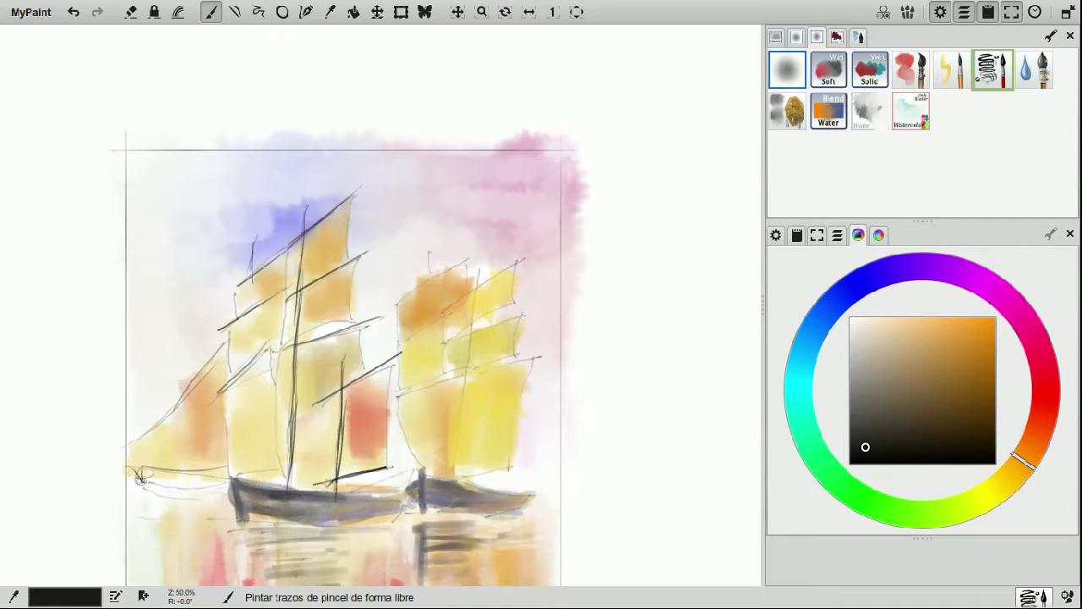
pyautogui.moveTo(149, 480); pyautogui.dragTo(203, 489)
pyautogui.moveTo(371, 481)
pyautogui.mouseDown()
pyautogui.moveTo(404, 487)
pyautogui.moveTo(352, 492)
pyautogui.mouseUp()
pyautogui.moveTo(224, 489); pyautogui.dragTo(240, 514)
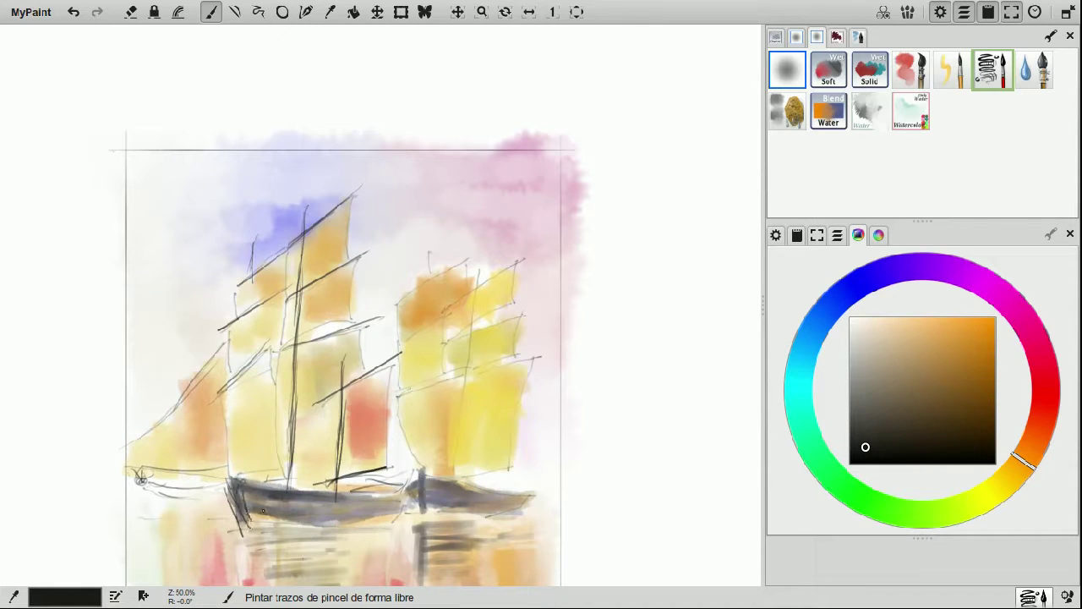
# - Ink the rear ship's slanted yards in near-black along the upper edges of its sails
pyautogui.moveTo(397, 306); pyautogui.dragTo(470, 264)
pyautogui.moveTo(439, 312)
pyautogui.mouseDown()
pyautogui.moveTo(516, 269)
pyautogui.moveTo(511, 302)
pyautogui.mouseUp()
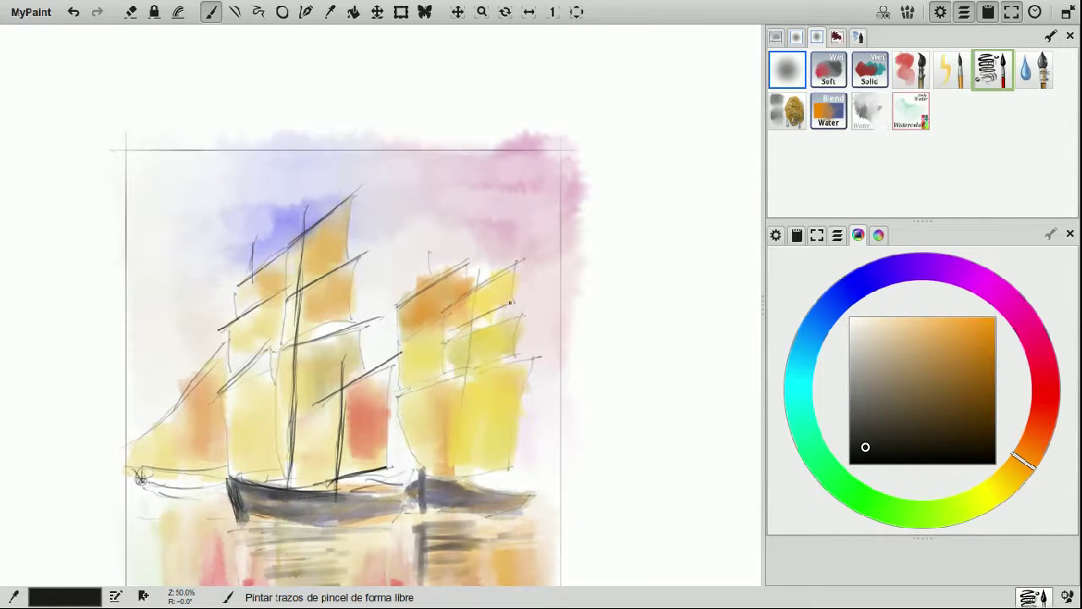
pyautogui.moveTo(451, 333); pyautogui.dragTo(531, 305)
pyautogui.moveTo(403, 398)
pyautogui.mouseDown()
pyautogui.moveTo(462, 376)
pyautogui.moveTo(404, 395)
pyautogui.moveTo(518, 361)
pyautogui.moveTo(474, 373)
pyautogui.mouseUp()
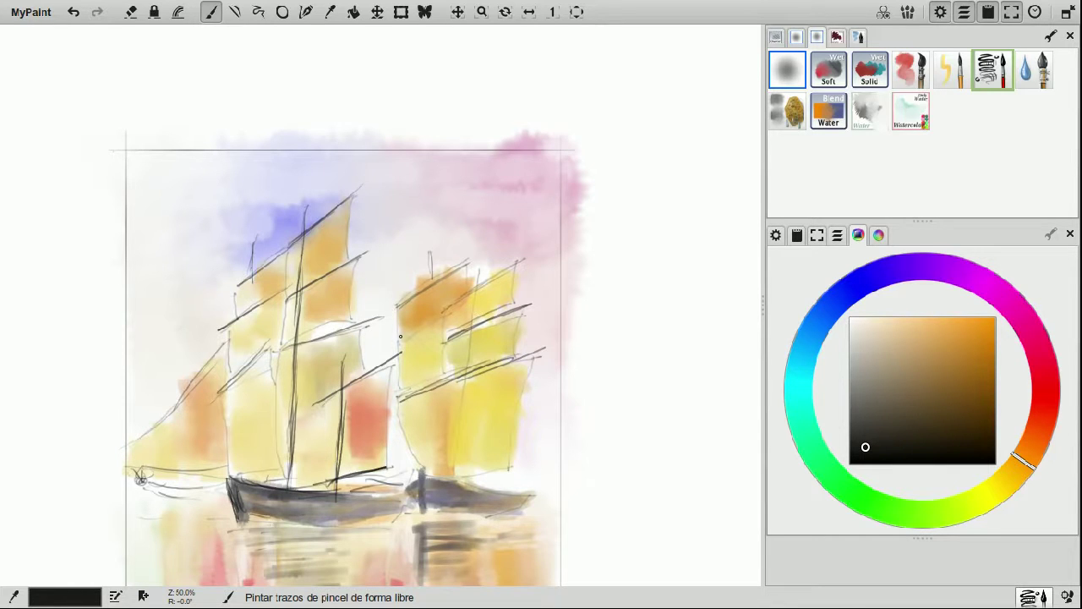
# - Ink the rear ship's main mast from its tip to the deck, undoing the last extra stroke
pyautogui.moveTo(482, 262); pyautogui.dragTo(442, 477)
pyautogui.moveTo(464, 355)
pyautogui.mouseDown()
pyautogui.moveTo(451, 467)
pyautogui.moveTo(463, 328)
pyautogui.moveTo(452, 467)
pyautogui.mouseUp()
pyautogui.hotkey('ctrl', 'z')
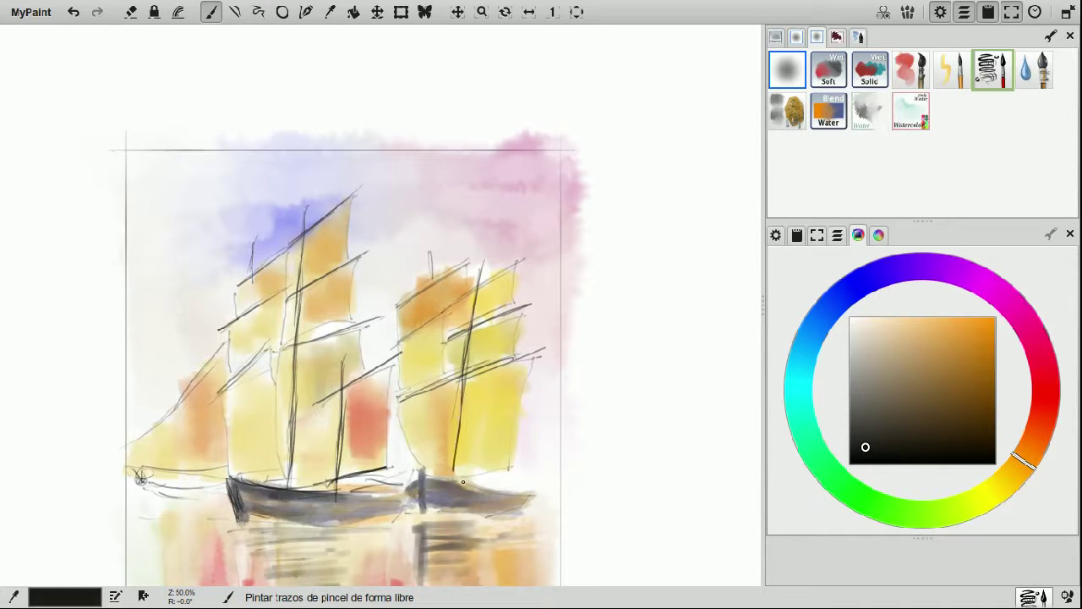
# - Outline the rear ship's hull and the front ship's deck edge and waterline with fine near-black lines
pyautogui.moveTo(432, 479)
pyautogui.mouseDown()
pyautogui.moveTo(522, 482)
pyautogui.moveTo(527, 502)
pyautogui.mouseUp()
pyautogui.moveTo(461, 508); pyautogui.dragTo(441, 514)
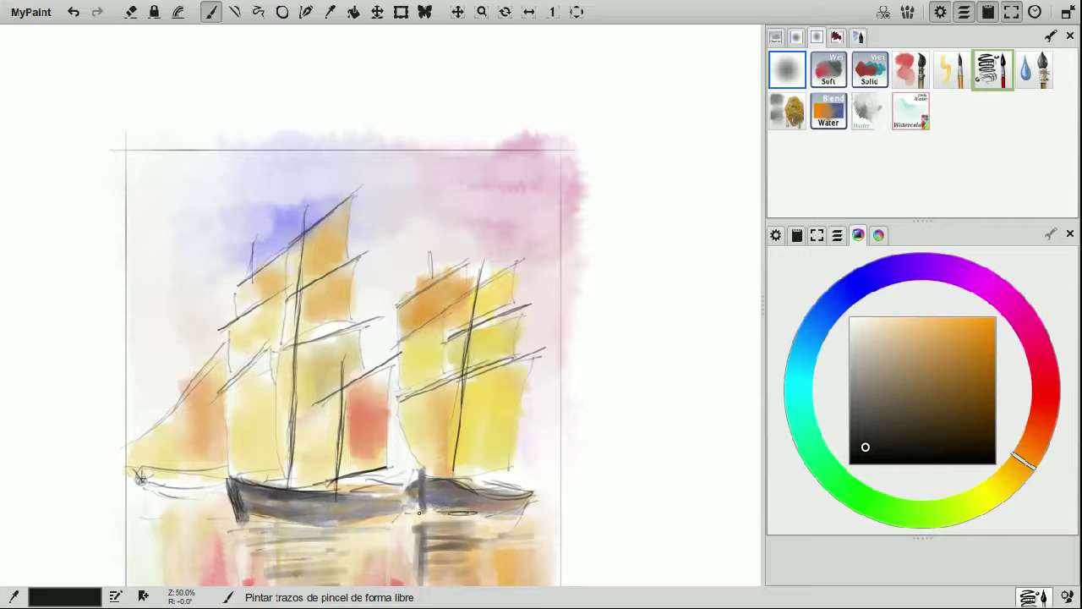
pyautogui.moveTo(278, 523)
pyautogui.mouseDown()
pyautogui.moveTo(352, 512)
pyautogui.moveTo(390, 491)
pyautogui.mouseUp()
pyautogui.moveTo(313, 495); pyautogui.dragTo(351, 489)
pyautogui.moveTo(365, 492); pyautogui.dragTo(413, 485)
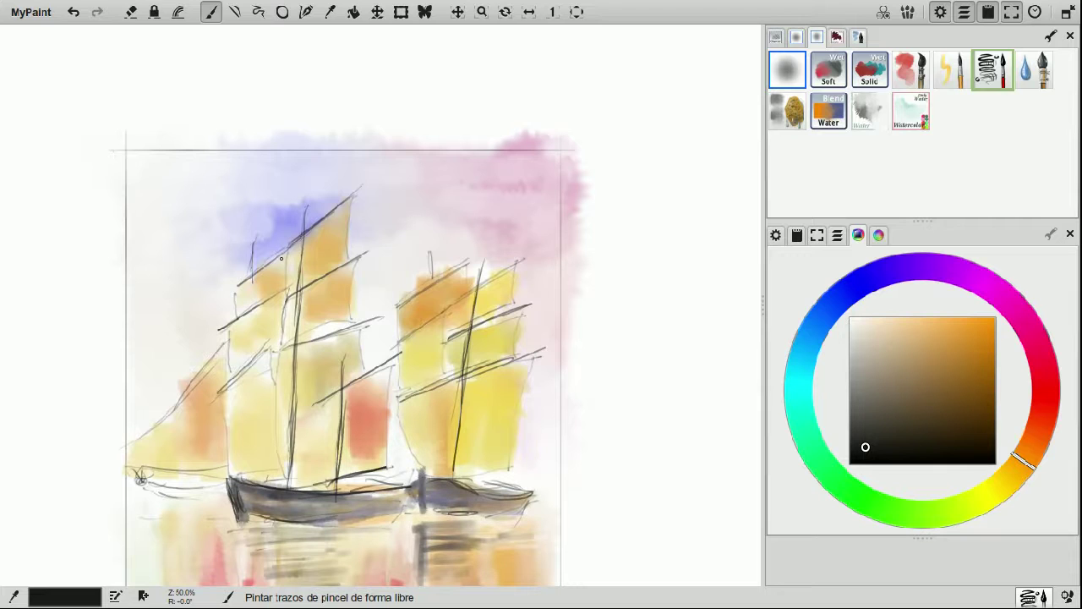
# - Draw thin sail edges and rigging lines on the front ship, redoing the curved sail edge behind the main mast
pyautogui.moveTo(347, 205); pyautogui.dragTo(342, 242)
pyautogui.moveTo(348, 332)
pyautogui.mouseDown()
pyautogui.moveTo(353, 372)
pyautogui.moveTo(369, 378)
pyautogui.mouseUp()
pyautogui.hotkey('ctrl', 'z')
pyautogui.moveTo(358, 337); pyautogui.dragTo(385, 415)
pyautogui.moveTo(276, 343); pyautogui.dragTo(279, 454)
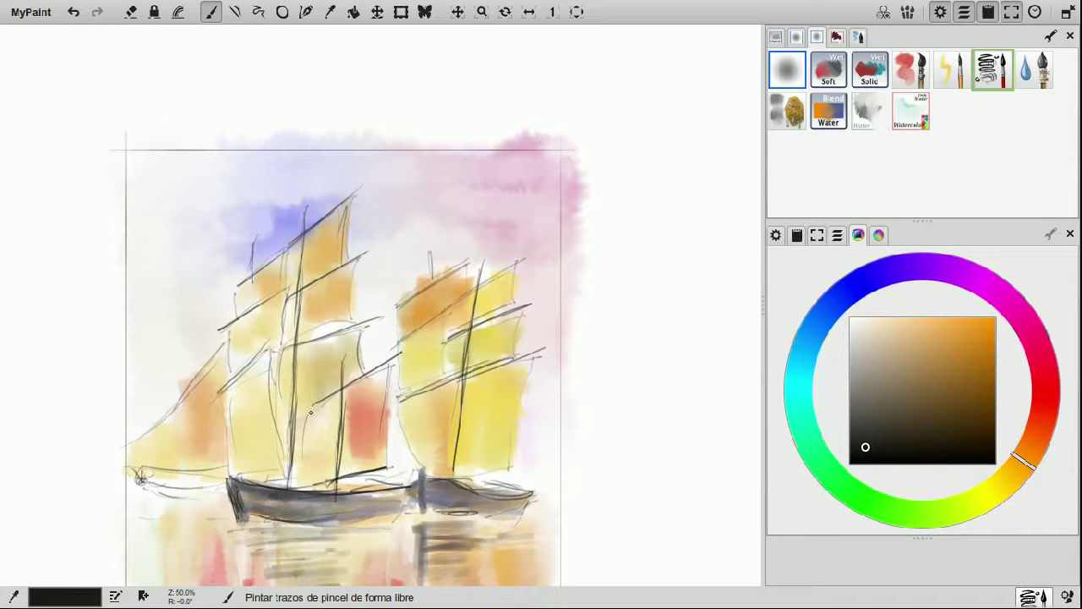
pyautogui.moveTo(359, 487); pyautogui.dragTo(418, 453)
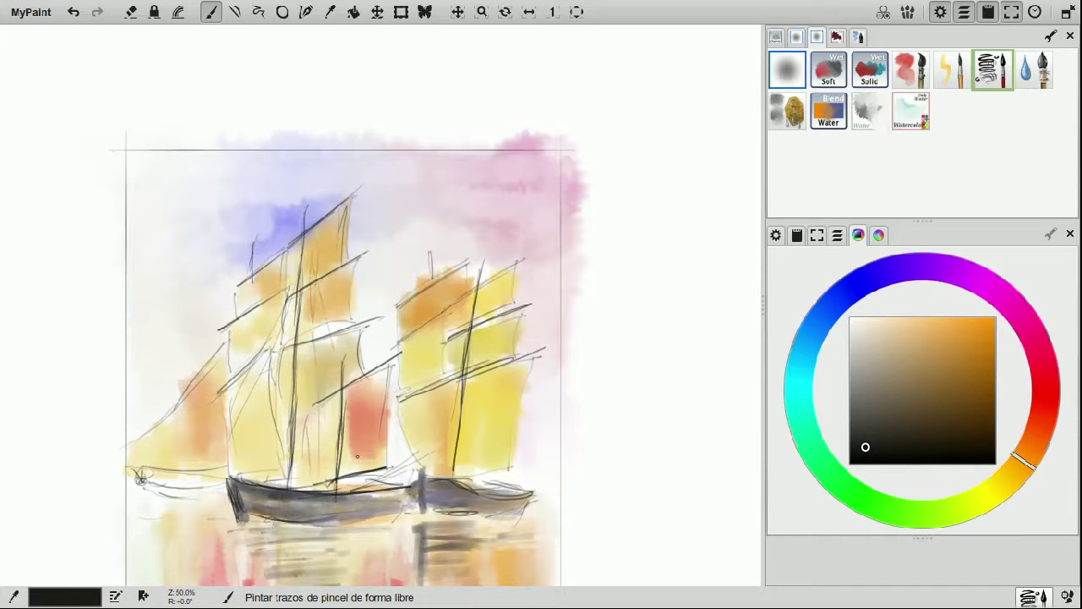
# - Draw thin vertical rigging lines down the rear ship's yellow sails, undoing and redoing one stroke
pyautogui.moveTo(480, 279)
pyautogui.mouseDown()
pyautogui.moveTo(462, 387)
pyautogui.moveTo(497, 461)
pyautogui.mouseUp()
pyautogui.moveTo(485, 334); pyautogui.dragTo(477, 475)
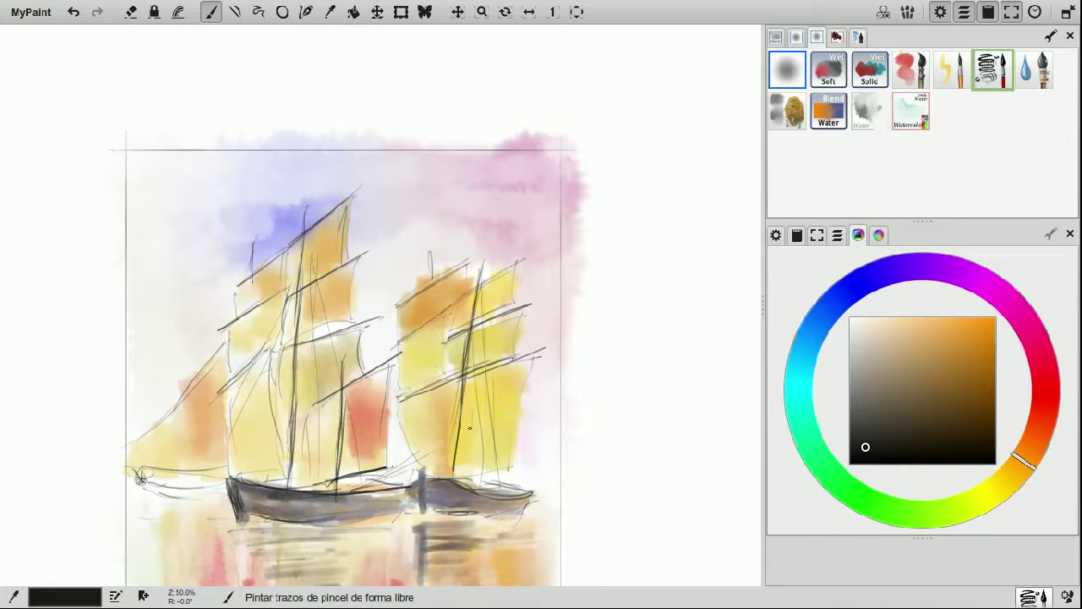
pyautogui.hotkey('ctrl', 'z')
pyautogui.moveTo(484, 305); pyautogui.dragTo(489, 472)
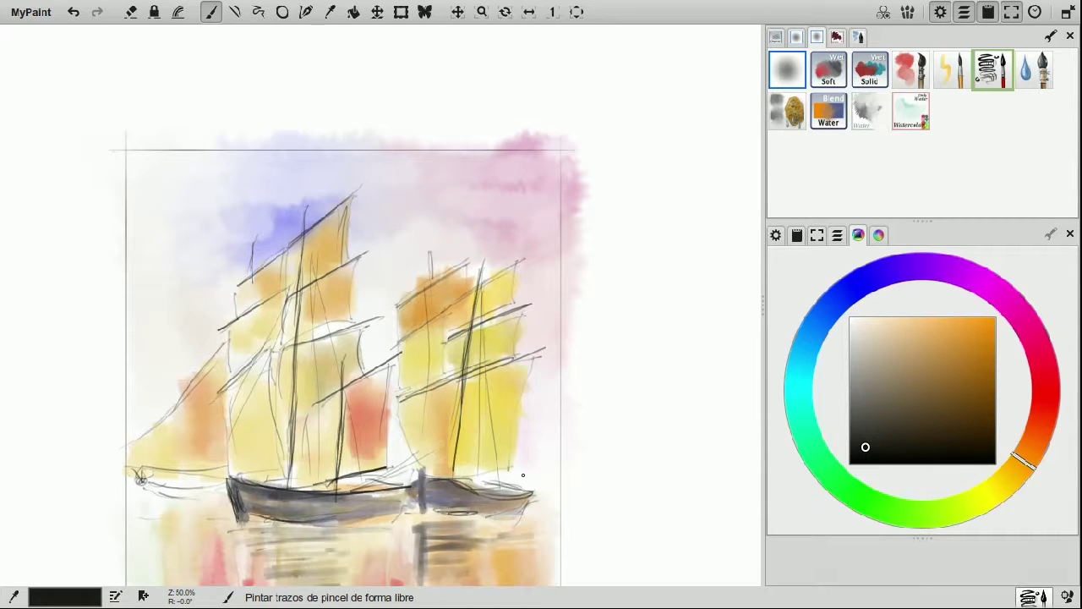
# - With the watercolour brush in near-black, shade the front ship's hull and strengthen both ships' dark horizontal reflections in the water
pyautogui.click(907, 69)
pyautogui.click(823, 292)
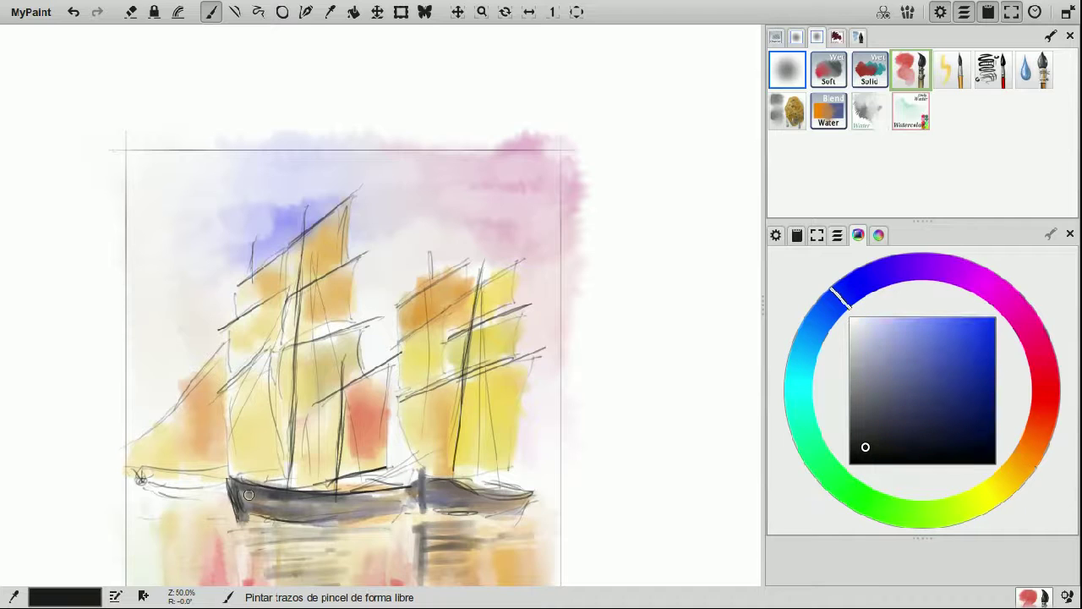
pyautogui.moveTo(247, 489)
pyautogui.mouseDown()
pyautogui.moveTo(305, 502)
pyautogui.moveTo(240, 487)
pyautogui.moveTo(270, 521)
pyautogui.moveTo(296, 509)
pyautogui.moveTo(255, 508)
pyautogui.moveTo(246, 494)
pyautogui.moveTo(262, 512)
pyautogui.moveTo(303, 513)
pyautogui.moveTo(258, 519)
pyautogui.moveTo(399, 521)
pyautogui.mouseUp()
pyautogui.moveTo(319, 533)
pyautogui.mouseDown()
pyautogui.moveTo(266, 531)
pyautogui.moveTo(326, 547)
pyautogui.moveTo(281, 532)
pyautogui.mouseUp()
pyautogui.scroll(-5, 282, 532)
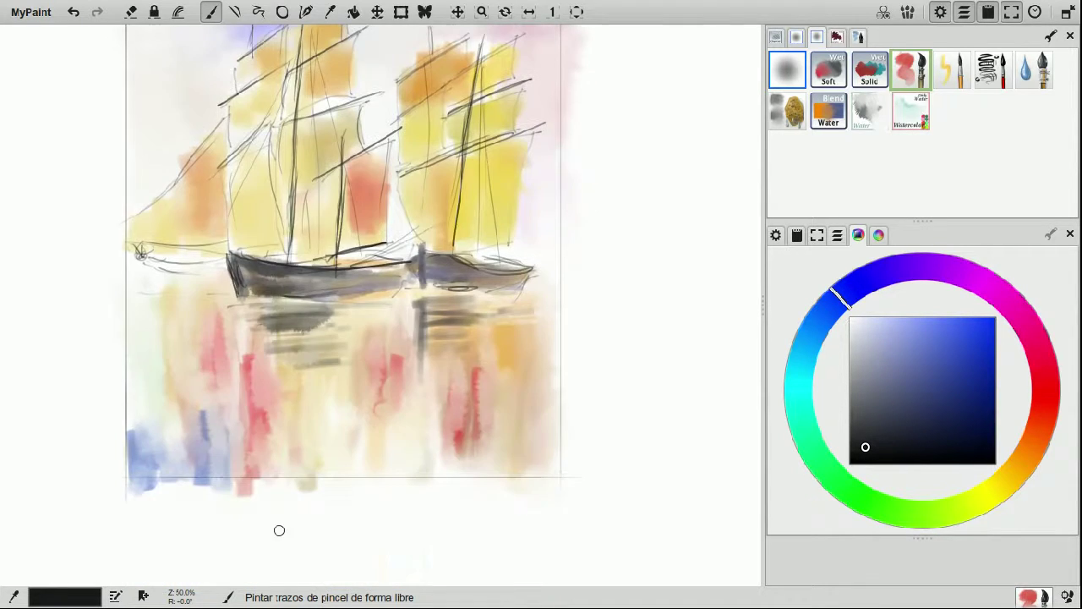
pyautogui.moveTo(276, 352)
pyautogui.mouseDown()
pyautogui.moveTo(265, 369)
pyautogui.moveTo(271, 355)
pyautogui.moveTo(320, 379)
pyautogui.mouseUp()
pyautogui.moveTo(457, 331)
pyautogui.mouseDown()
pyautogui.moveTo(425, 358)
pyautogui.moveTo(458, 362)
pyautogui.moveTo(410, 358)
pyautogui.moveTo(450, 347)
pyautogui.moveTo(404, 346)
pyautogui.moveTo(427, 330)
pyautogui.moveTo(404, 318)
pyautogui.moveTo(421, 296)
pyautogui.moveTo(427, 332)
pyautogui.moveTo(409, 329)
pyautogui.moveTo(388, 357)
pyautogui.moveTo(432, 361)
pyautogui.mouseUp()
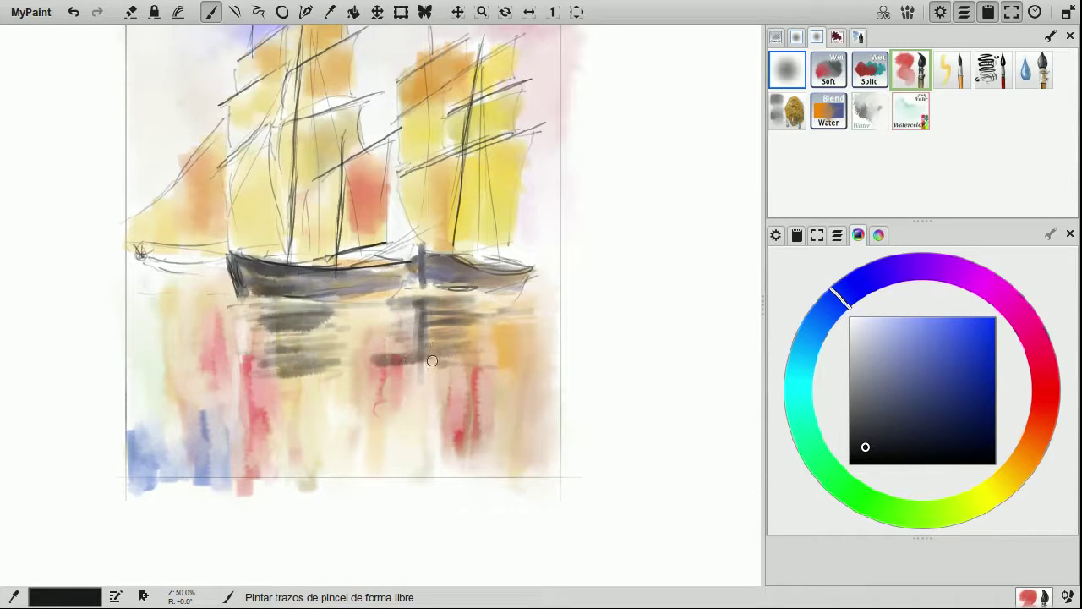
# - Paint broad translucent ochre patches across the water reflections with an enlarged watercolour brush
pyautogui.click(986, 482)
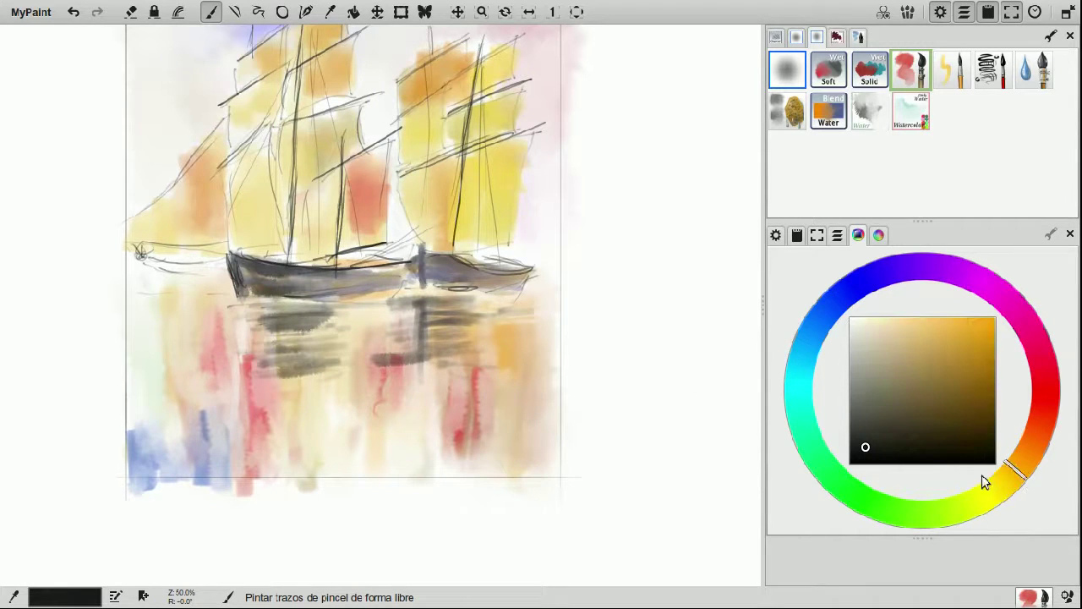
pyautogui.press('f')
pyautogui.moveTo(326, 410)
pyautogui.mouseDown()
pyautogui.moveTo(278, 421)
pyautogui.moveTo(342, 429)
pyautogui.moveTo(306, 456)
pyautogui.moveTo(352, 404)
pyautogui.moveTo(238, 446)
pyautogui.moveTo(259, 390)
pyautogui.moveTo(328, 390)
pyautogui.moveTo(354, 413)
pyautogui.moveTo(295, 432)
pyautogui.moveTo(319, 449)
pyautogui.moveTo(290, 454)
pyautogui.moveTo(241, 414)
pyautogui.moveTo(262, 390)
pyautogui.moveTo(214, 403)
pyautogui.moveTo(257, 419)
pyautogui.moveTo(262, 466)
pyautogui.mouseUp()
pyautogui.click(945, 338)
pyautogui.moveTo(153, 362); pyautogui.dragTo(229, 340)
pyautogui.moveTo(554, 390)
pyautogui.mouseDown()
pyautogui.moveTo(465, 382)
pyautogui.moveTo(505, 391)
pyautogui.moveTo(463, 448)
pyautogui.mouseUp()
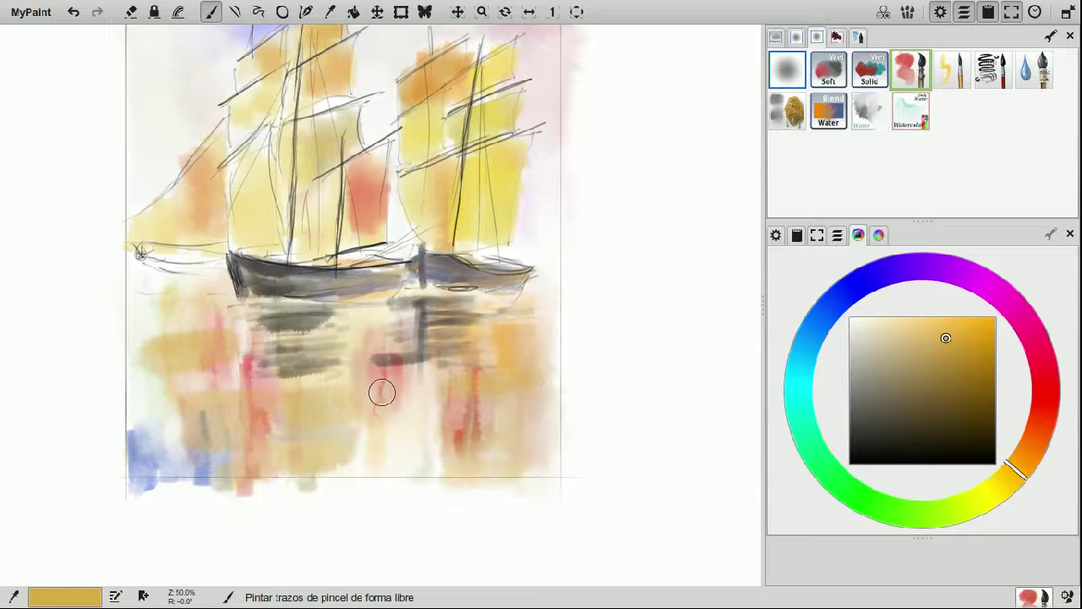
pyautogui.moveTo(379, 449)
pyautogui.mouseDown()
pyautogui.moveTo(420, 428)
pyautogui.moveTo(382, 418)
pyautogui.moveTo(421, 435)
pyautogui.moveTo(447, 469)
pyautogui.mouseUp()
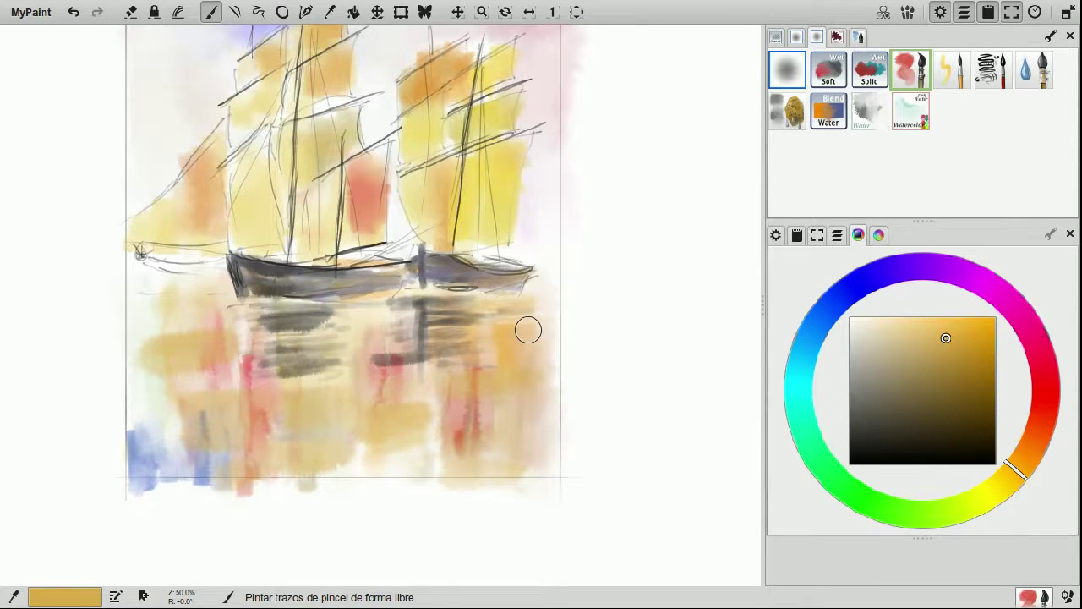
# - Hide the Lapiz pencil sketch layer
pyautogui.scroll(3, 527, 330)
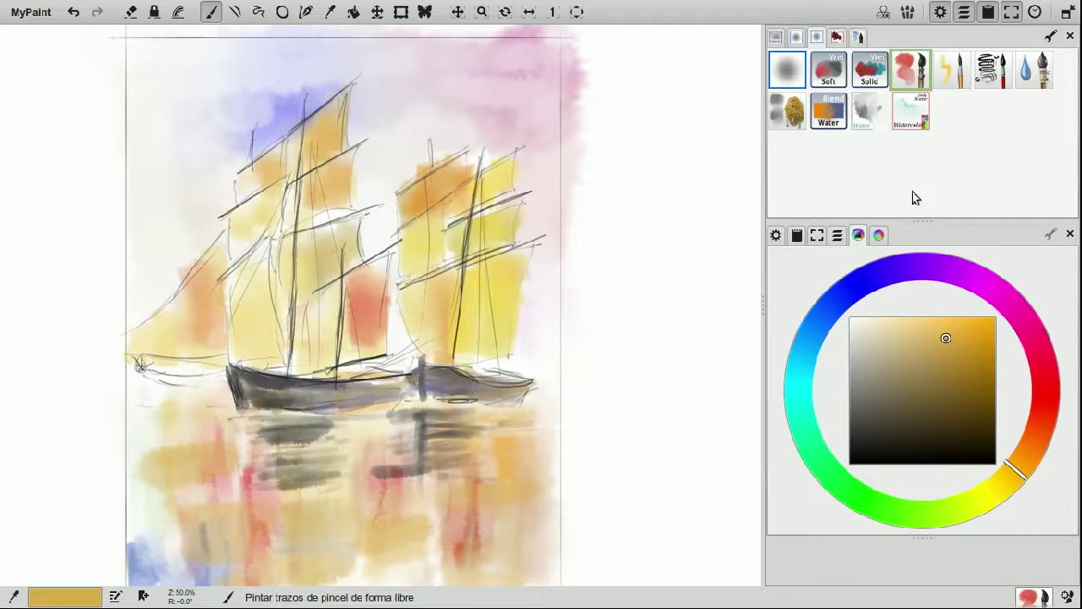
pyautogui.click(837, 236)
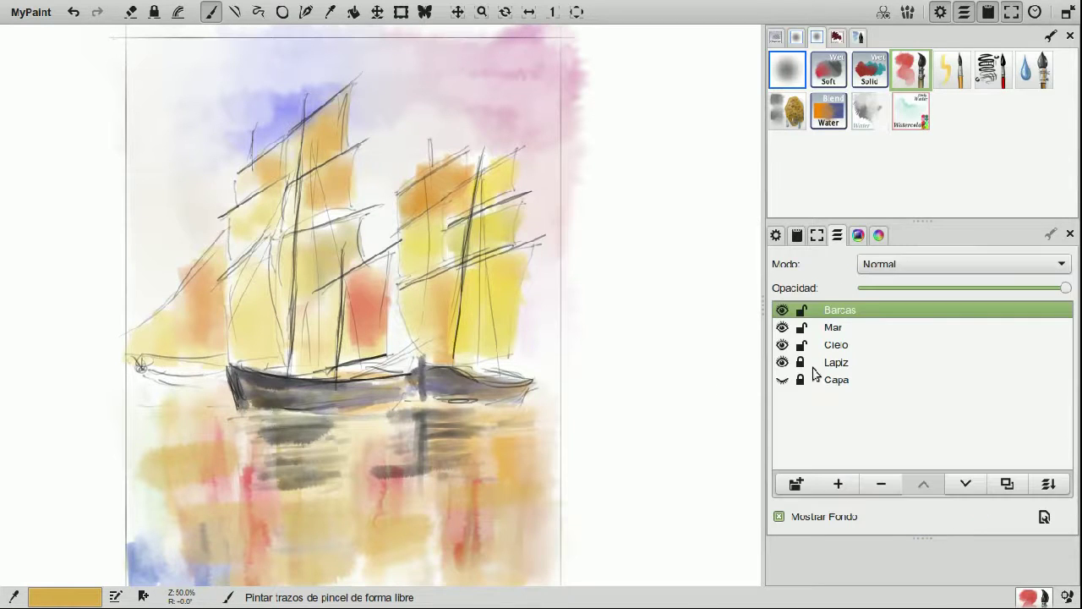
pyautogui.click(783, 363)
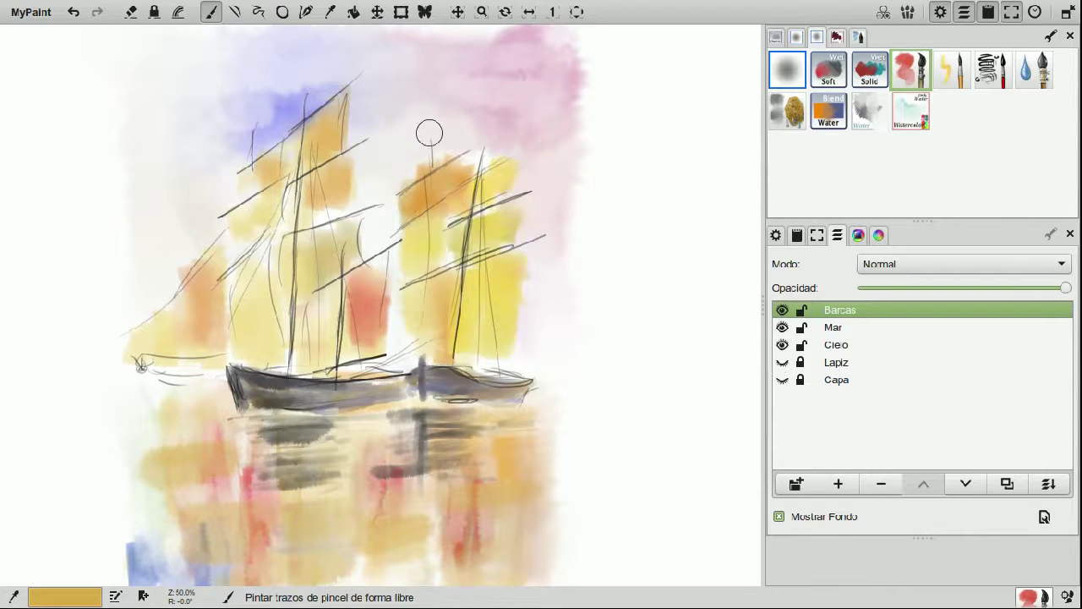
# - Enable the document frame and adjust its corners to crop closely around the painted area
pyautogui.click(401, 11)
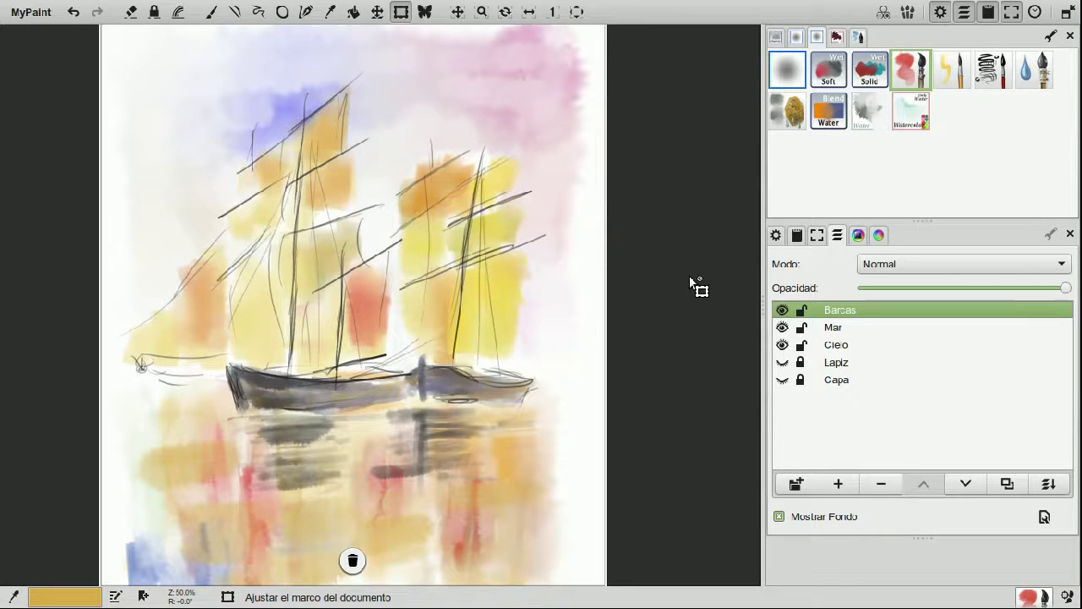
pyautogui.scroll(-1, 688, 285)
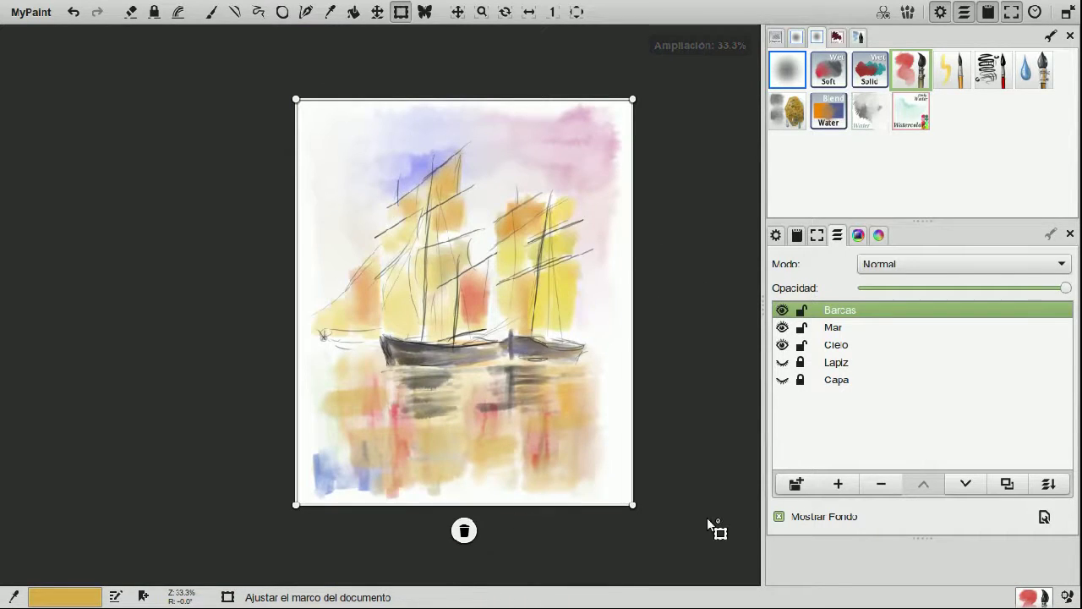
pyautogui.moveTo(634, 505); pyautogui.dragTo(629, 491)
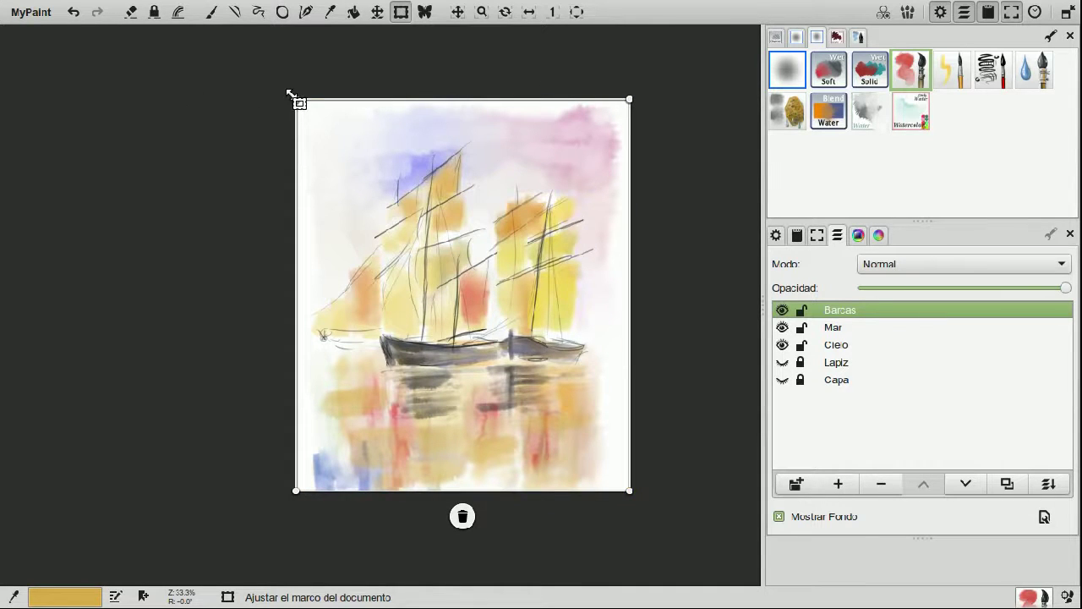
pyautogui.moveTo(296, 101); pyautogui.dragTo(297, 109)
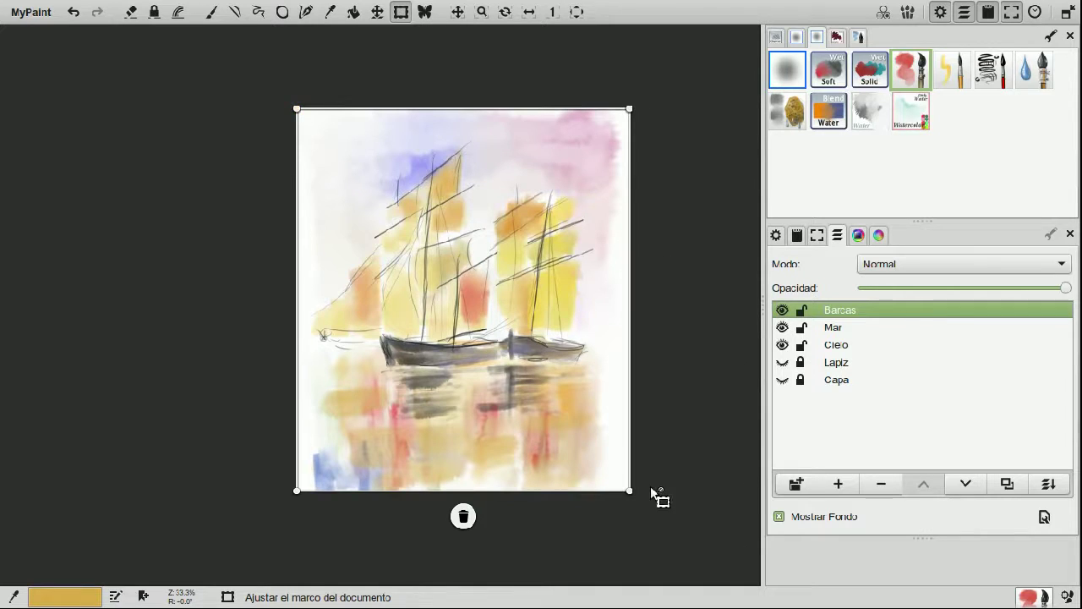
pyautogui.moveTo(629, 491); pyautogui.dragTo(614, 499)
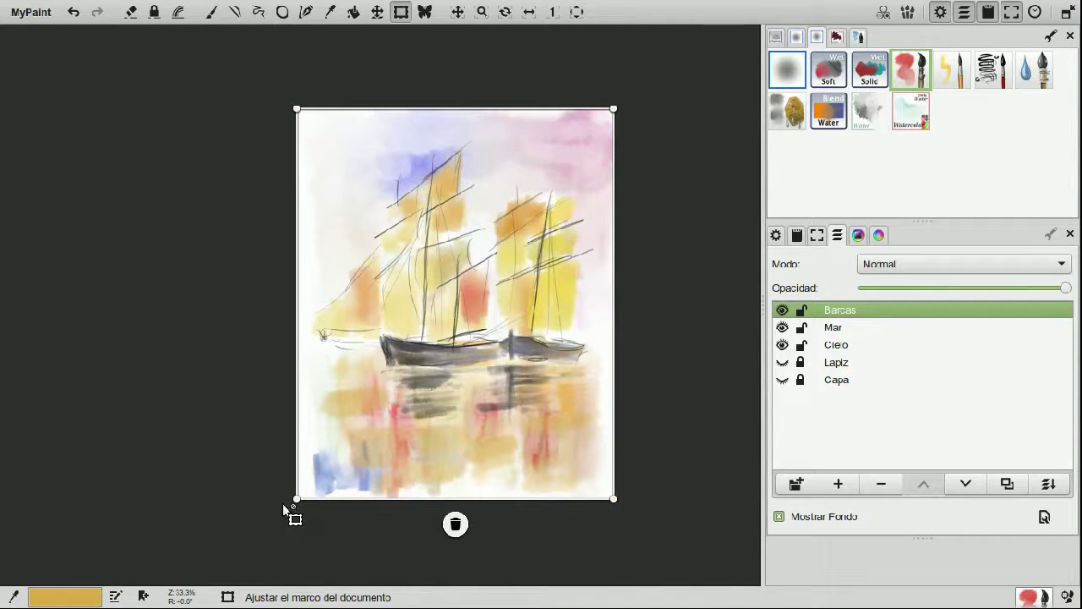
pyautogui.moveTo(300, 502)
pyautogui.mouseDown()
pyautogui.moveTo(313, 509)
pyautogui.moveTo(311, 499)
pyautogui.mouseUp()
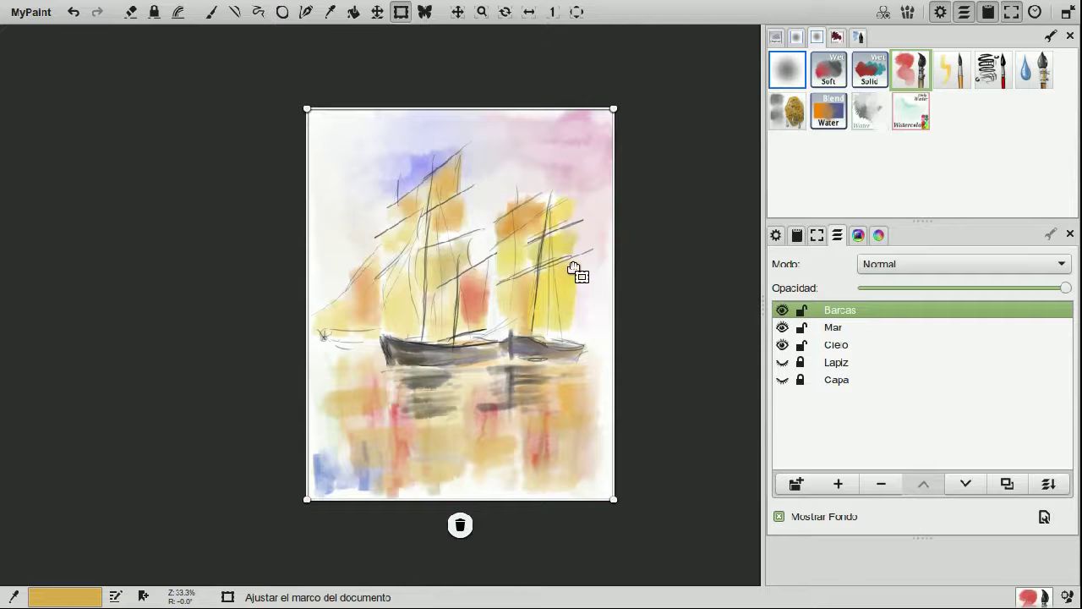
# - Set the document background to the off-white textured paper pattern in the last row of patterns
pyautogui.click(31, 13)
pyautogui.moveTo(118, 134)
pyautogui.moveTo(85, 134)
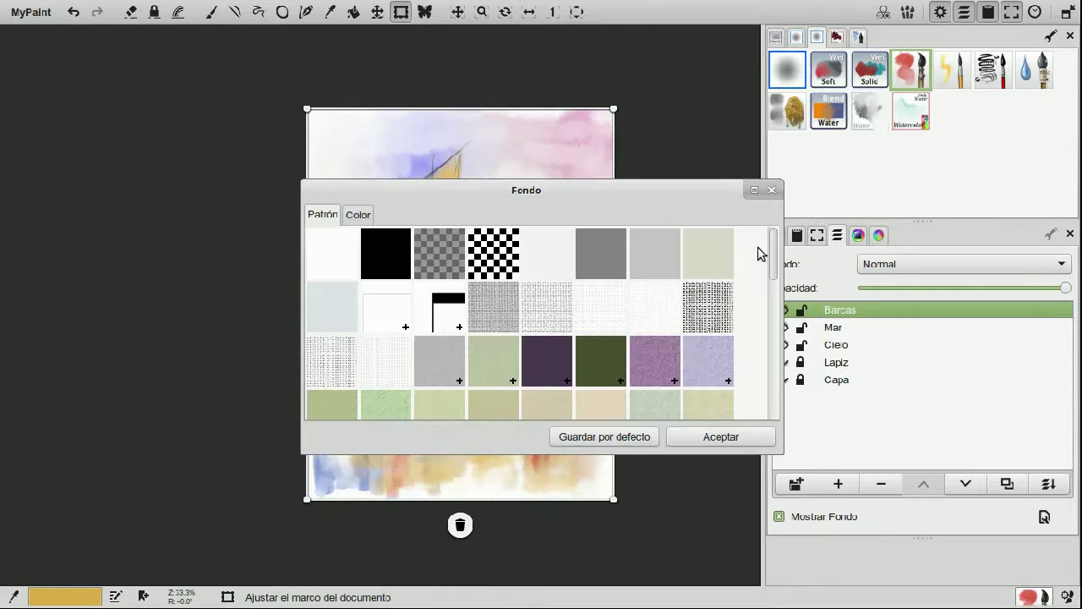
pyautogui.moveTo(771, 254); pyautogui.dragTo(772, 393)
pyautogui.click(561, 409)
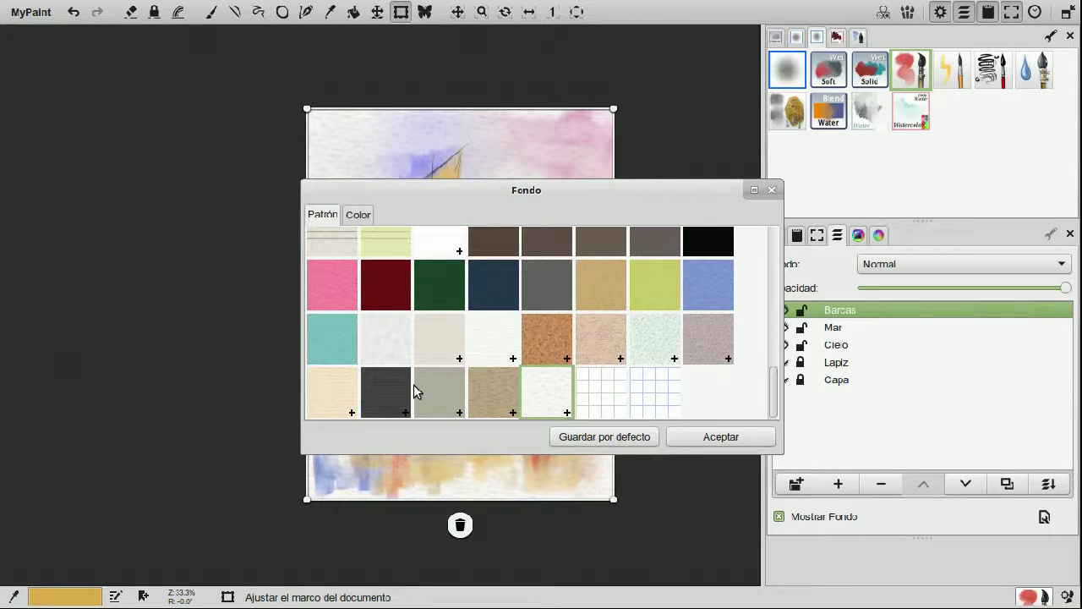
pyautogui.moveTo(524, 193)
pyautogui.mouseDown()
pyautogui.moveTo(819, 184)
pyautogui.moveTo(832, 267)
pyautogui.moveTo(827, 256)
pyautogui.moveTo(394, 226)
pyautogui.mouseUp()
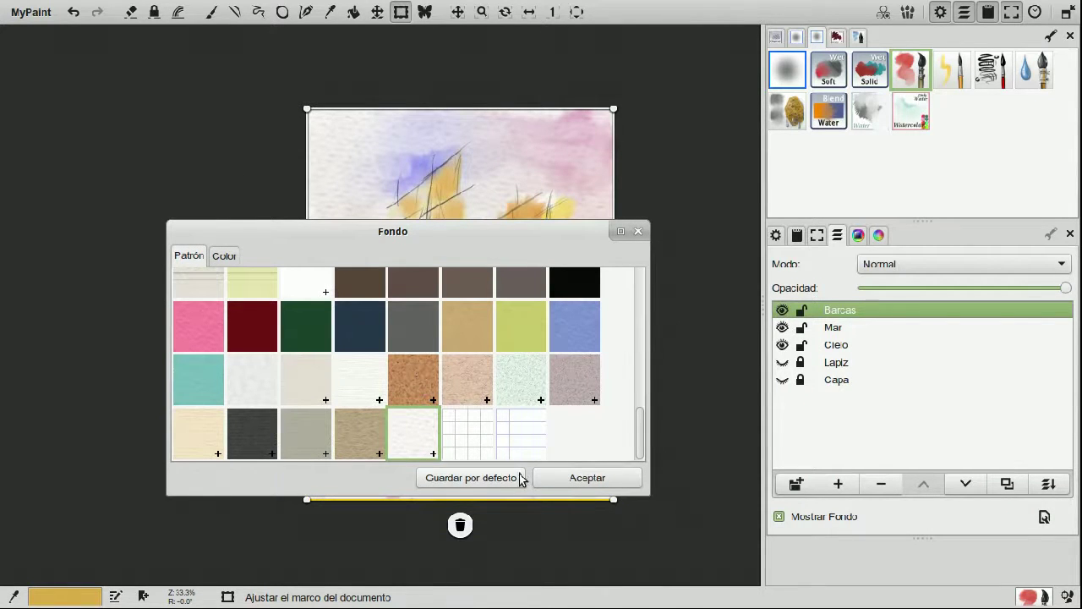
pyautogui.click(583, 479)
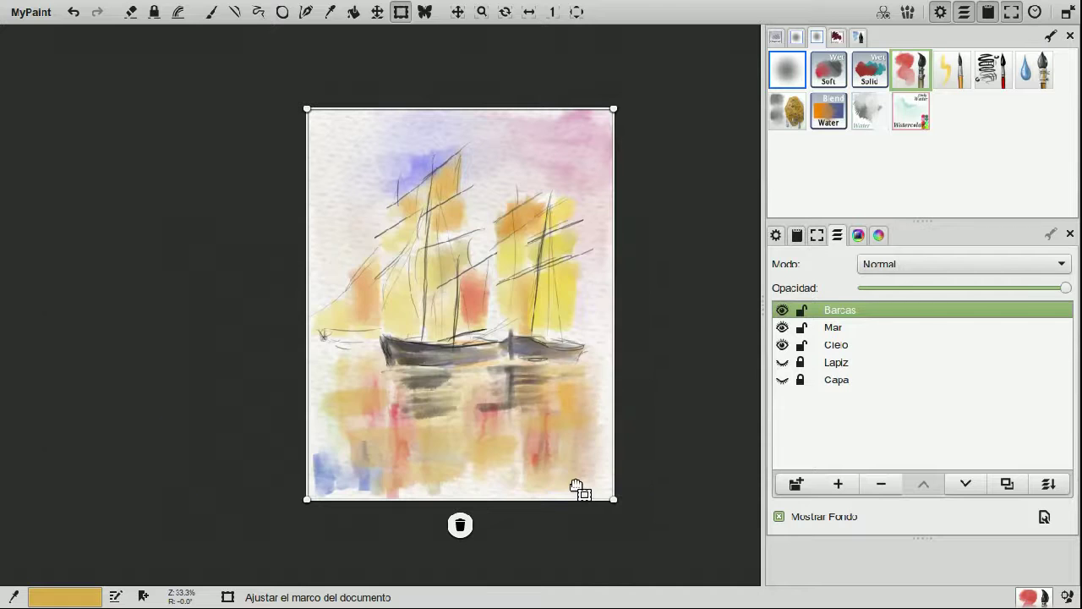
# - Leave the fullscreen view
pyautogui.click(15, 13)
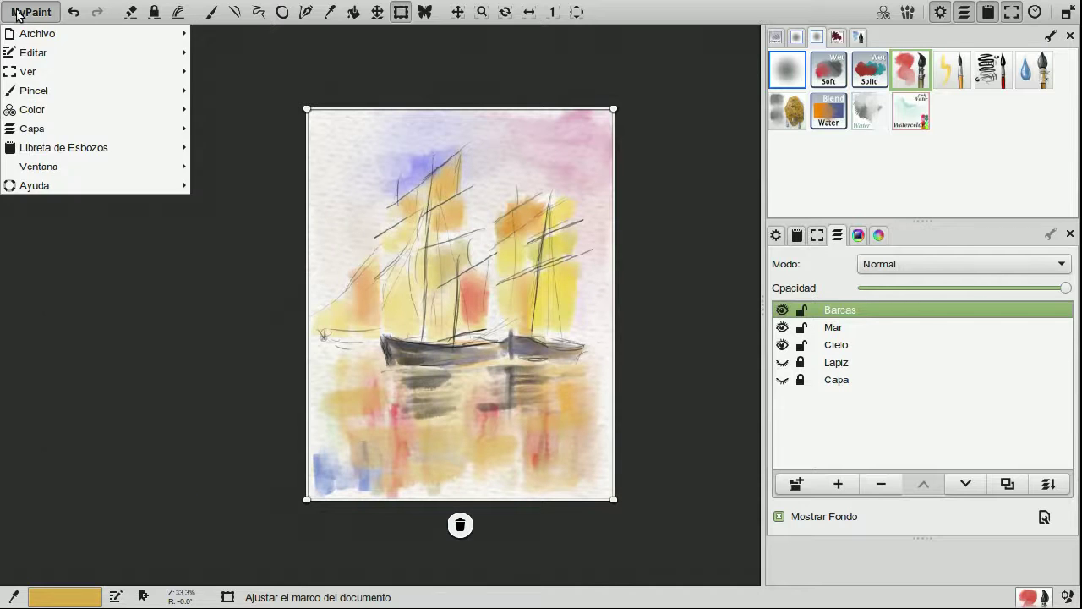
pyautogui.press('F11')
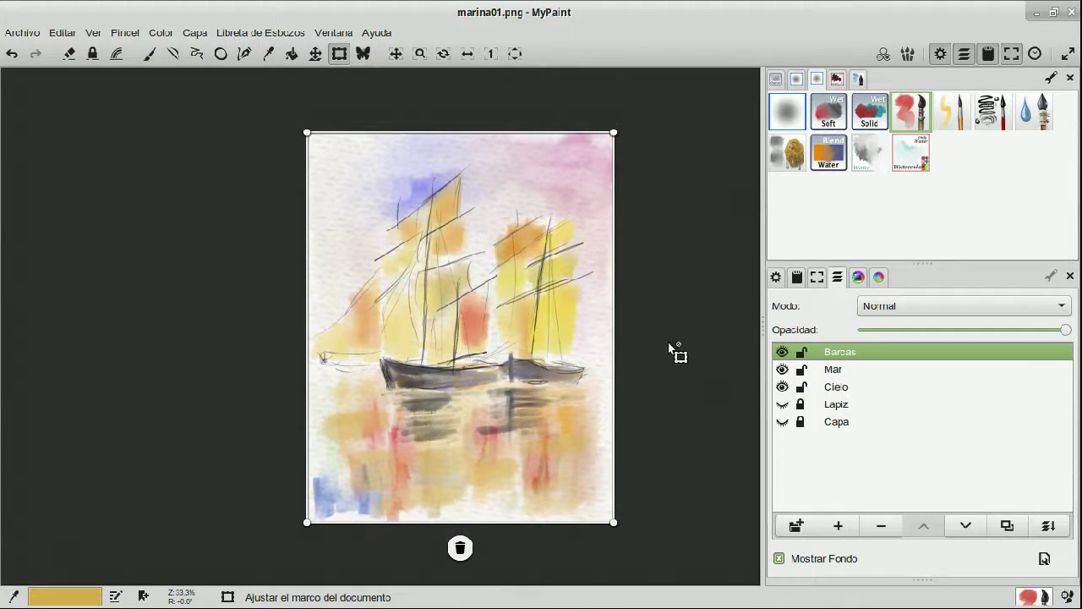
# - Save the painting as marina01.png in the MyPaint folder in solid PNG format with background, replacing the existing file
pyautogui.click(23, 34)
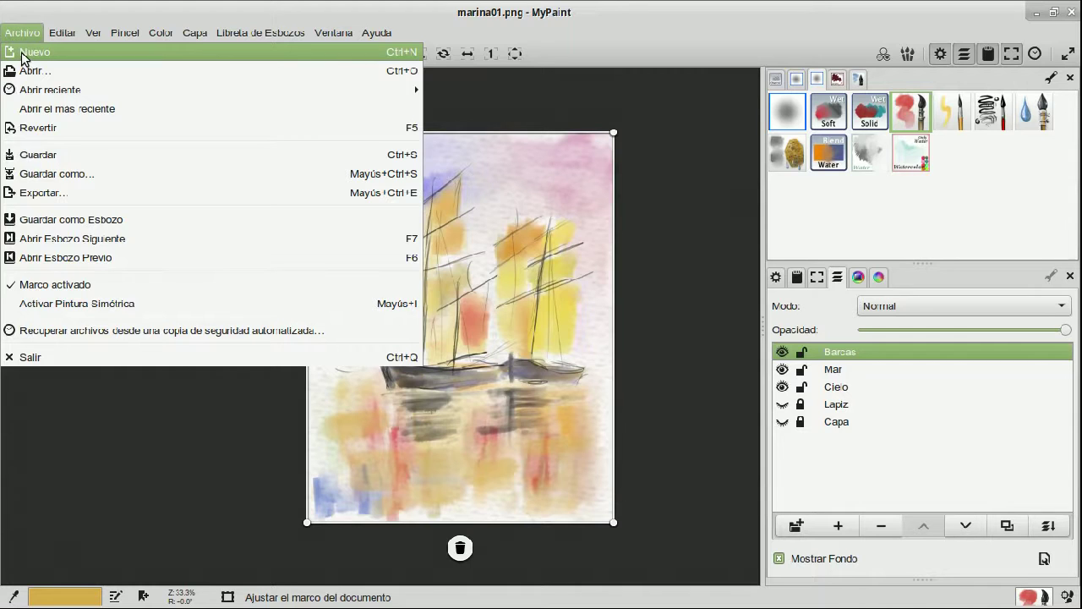
pyautogui.click(48, 176)
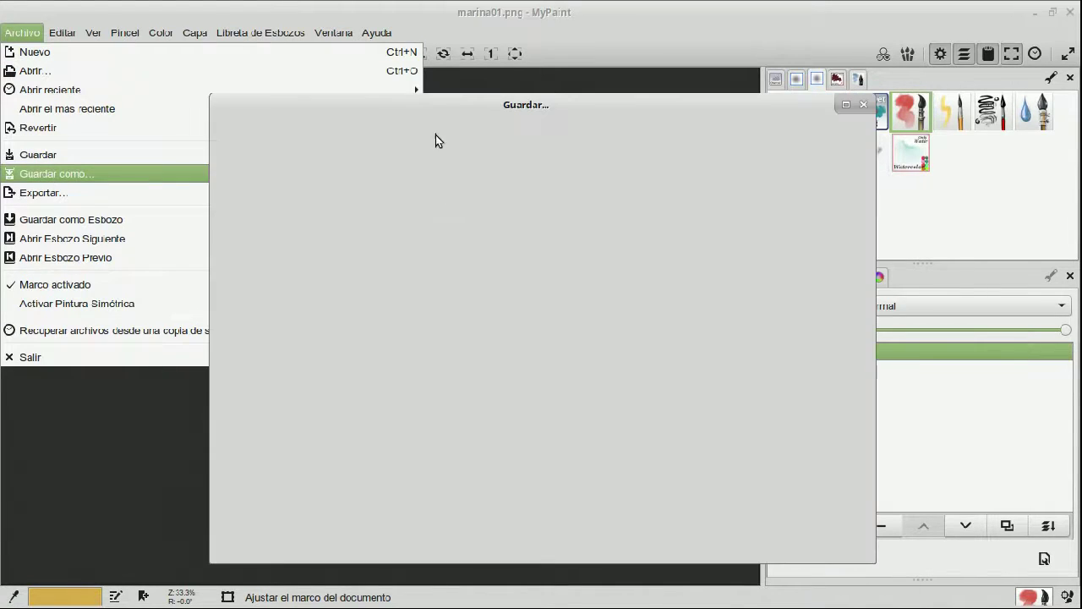
pyautogui.click(333, 142)
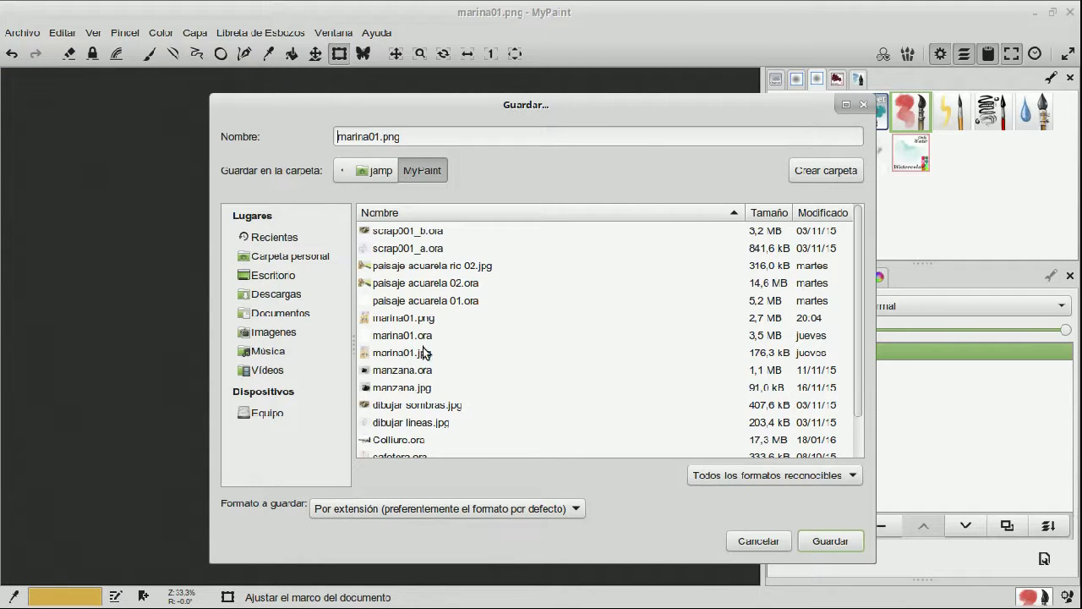
pyautogui.click(393, 324)
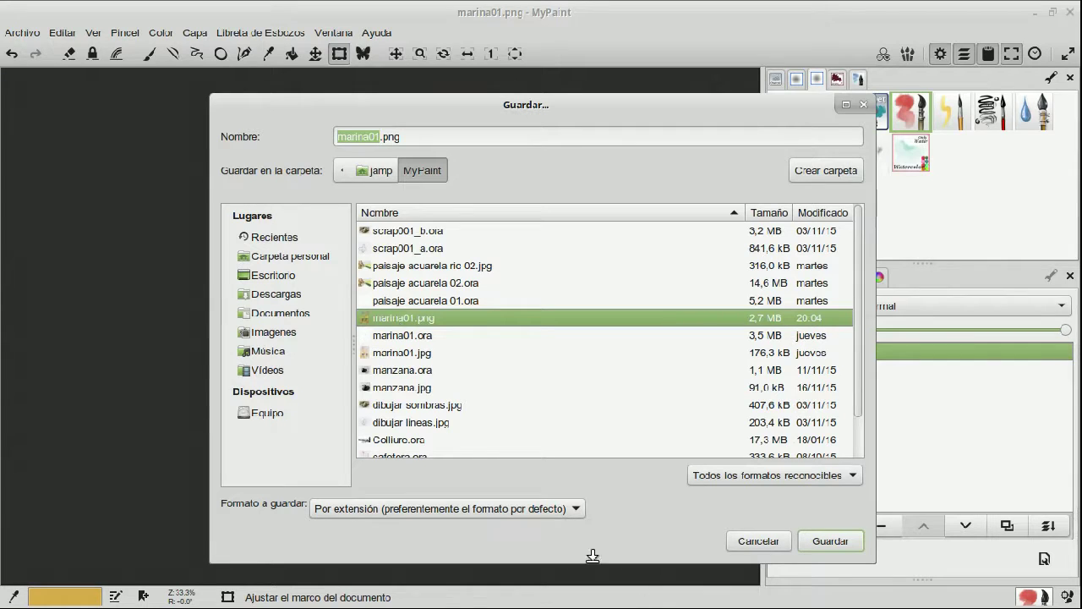
pyautogui.click(559, 508)
pyautogui.scroll(-2, 474, 592)
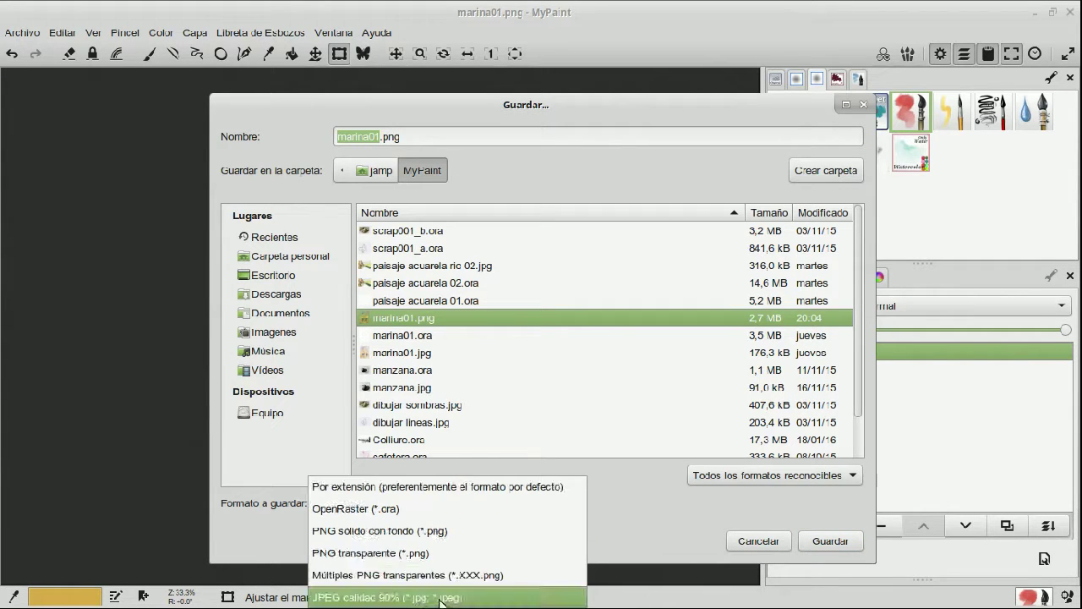
pyautogui.click(474, 531)
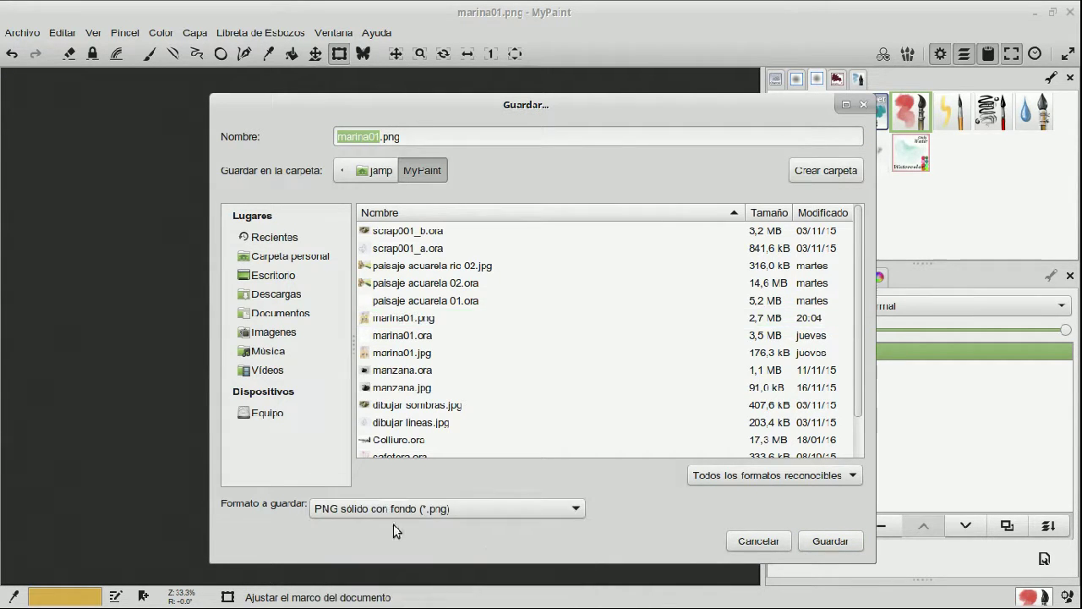
pyautogui.click(829, 545)
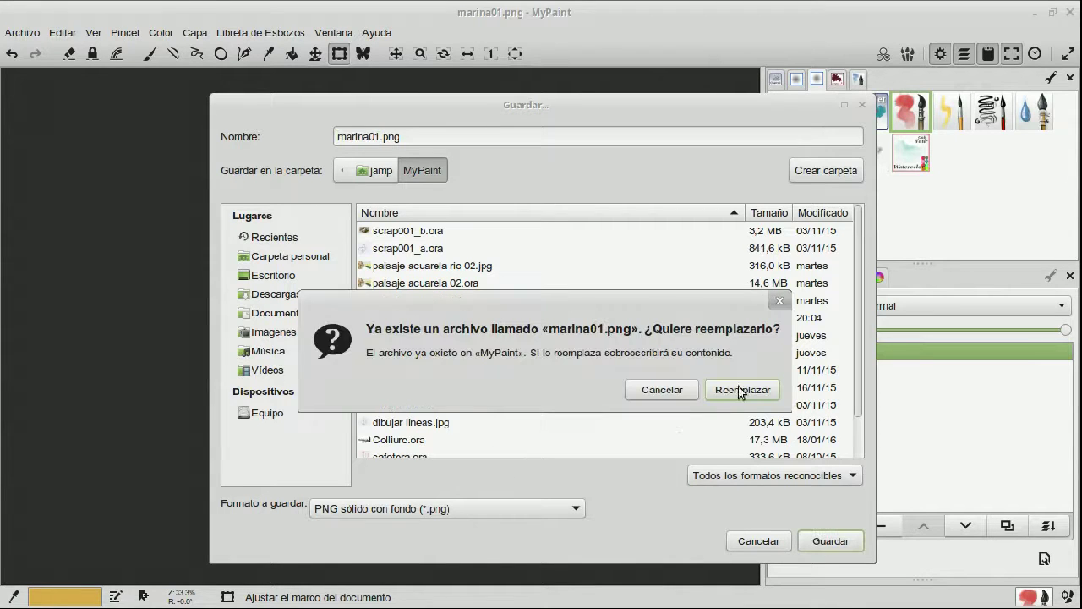
pyautogui.click(737, 393)
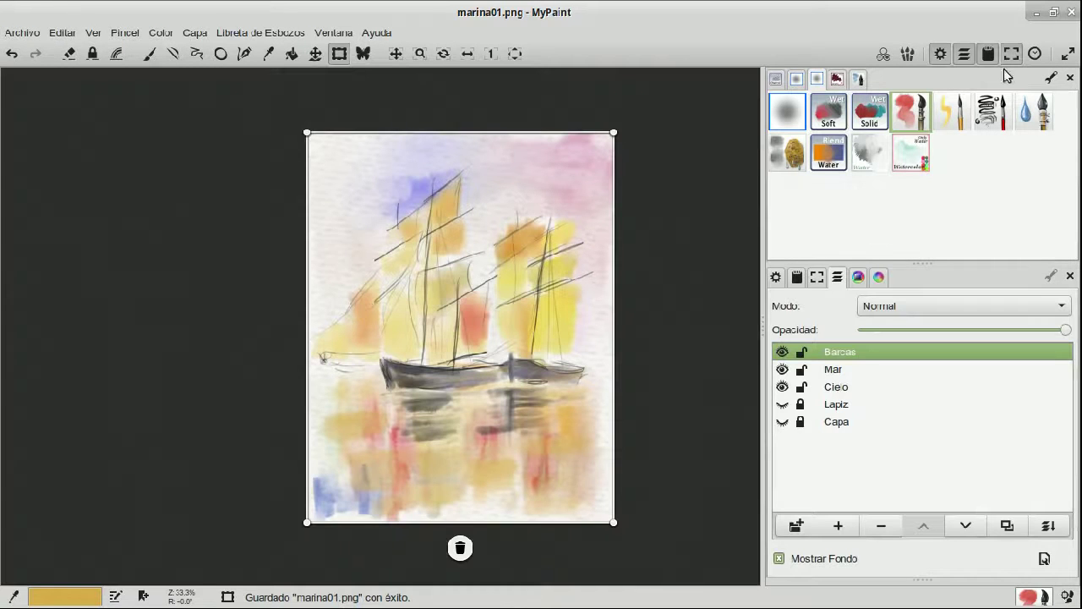
# - Switch to GIMP and open marina01.png from the MyPaint folder
pyautogui.click(1037, 12)
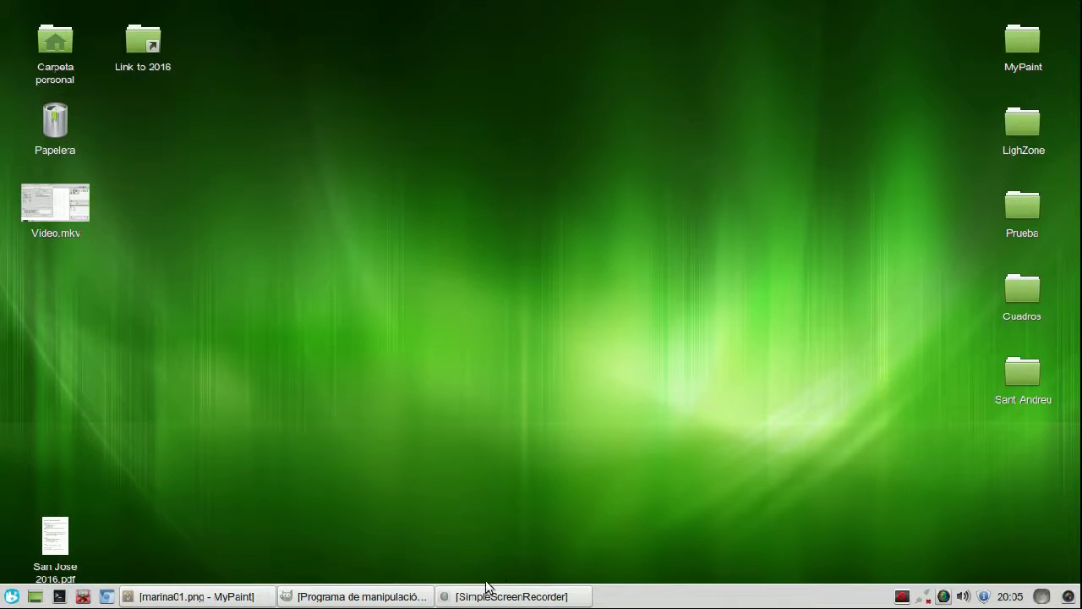
pyautogui.click(362, 596)
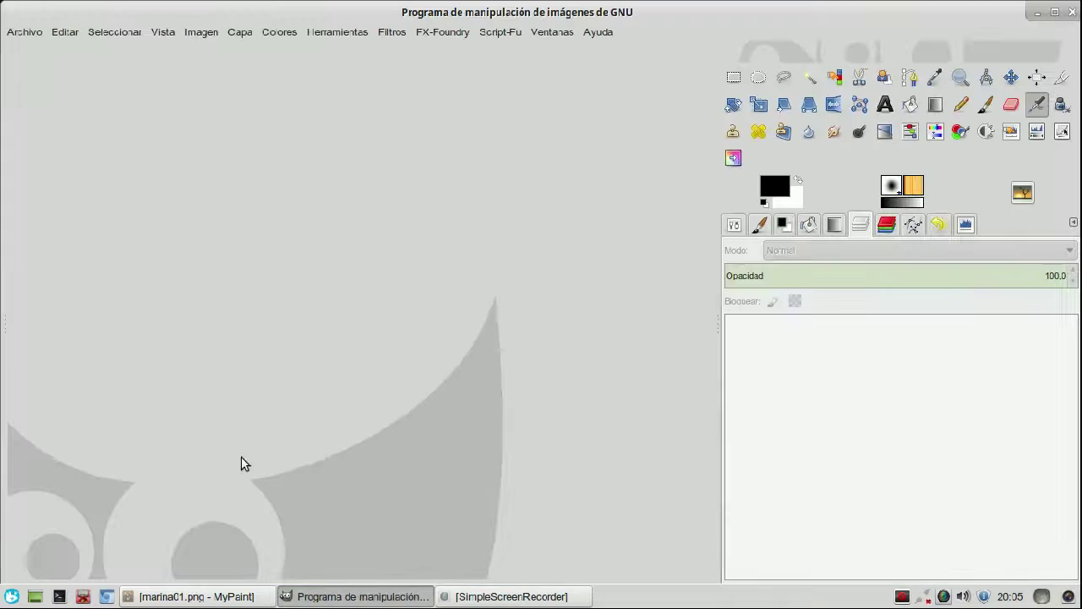
pyautogui.click(23, 34)
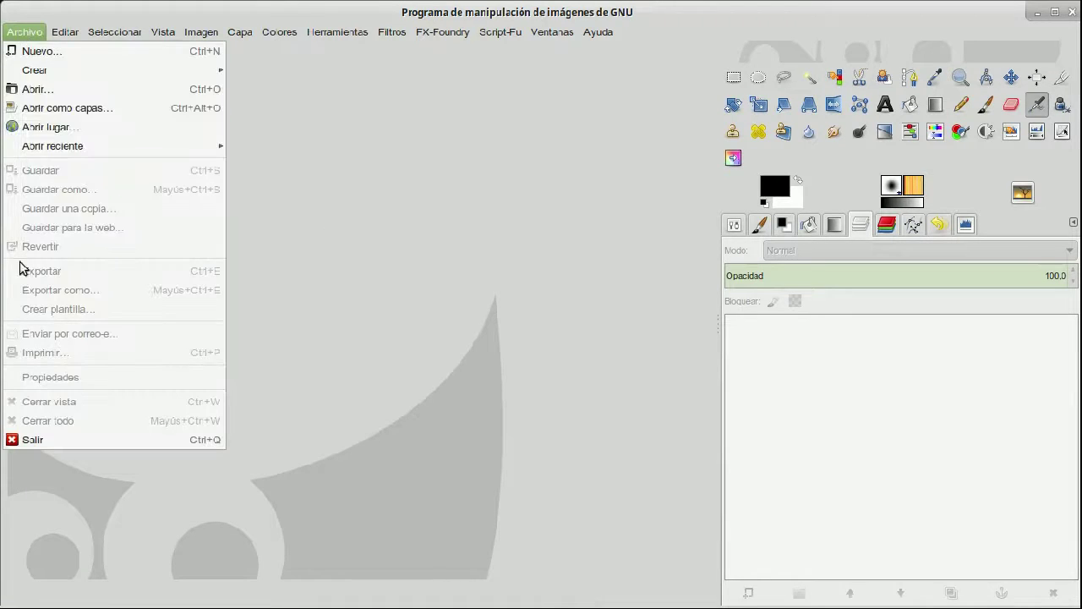
pyautogui.click(40, 88)
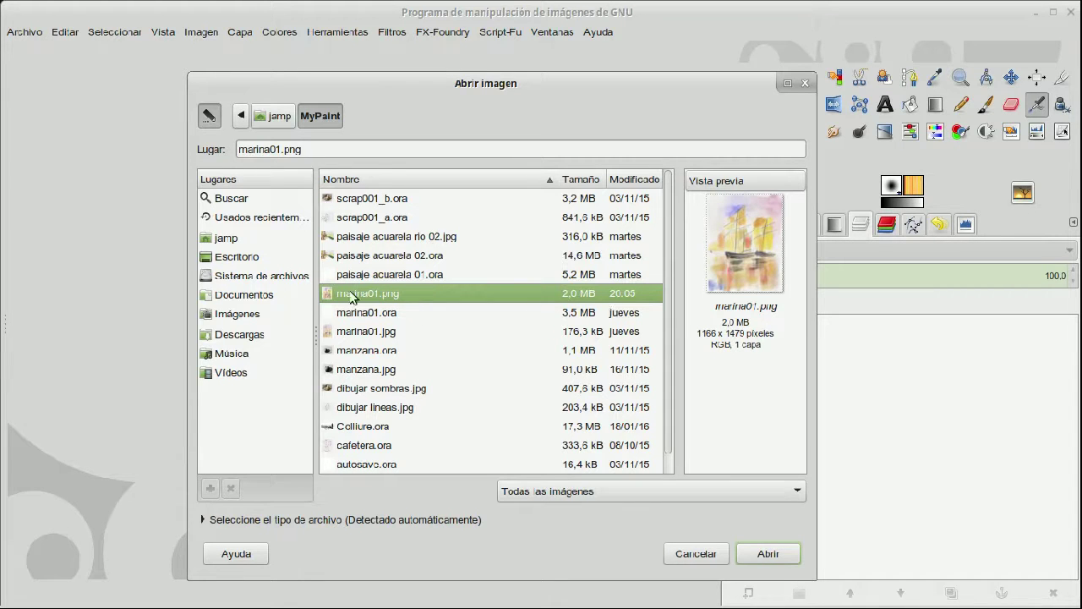
pyautogui.click(773, 559)
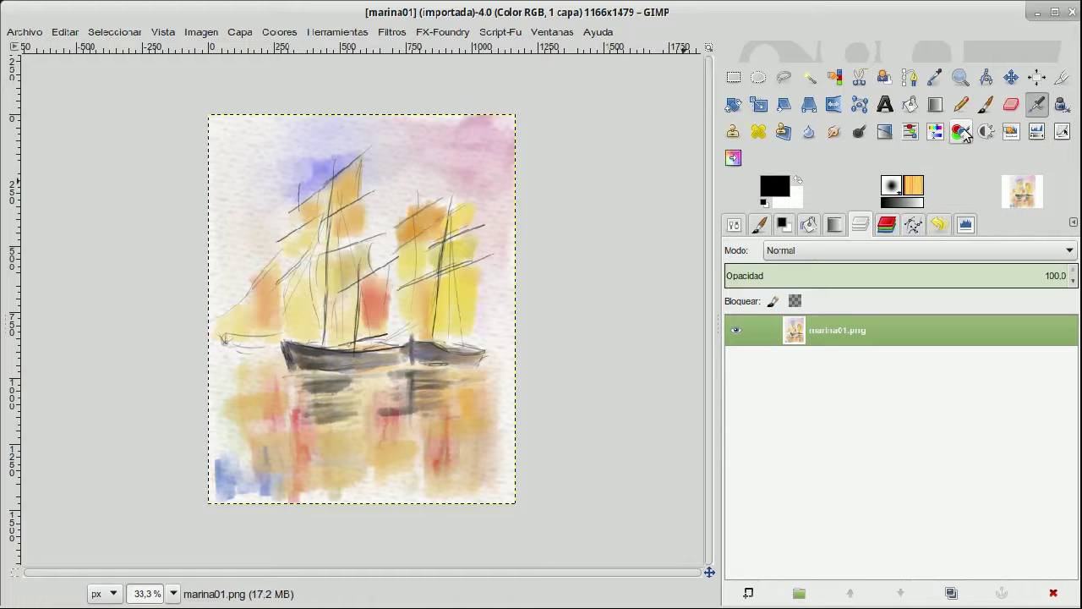
pyautogui.click(1011, 131)
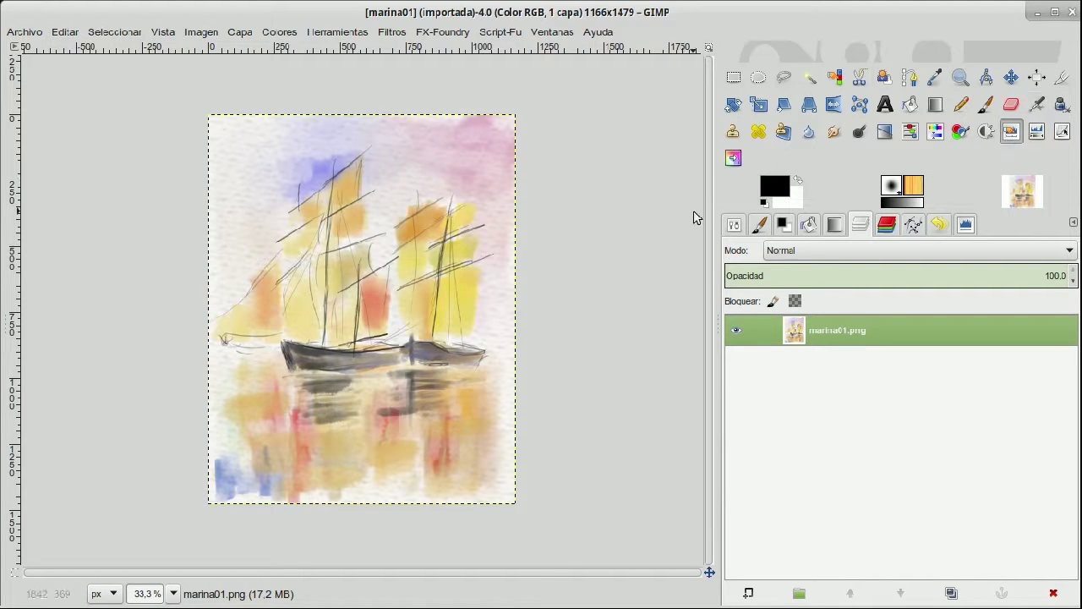
pyautogui.click(664, 212)
pyautogui.click(722, 355)
# - Darken the painting with Levels by raising the black input level of the value channel to 53
pyautogui.click(1064, 138)
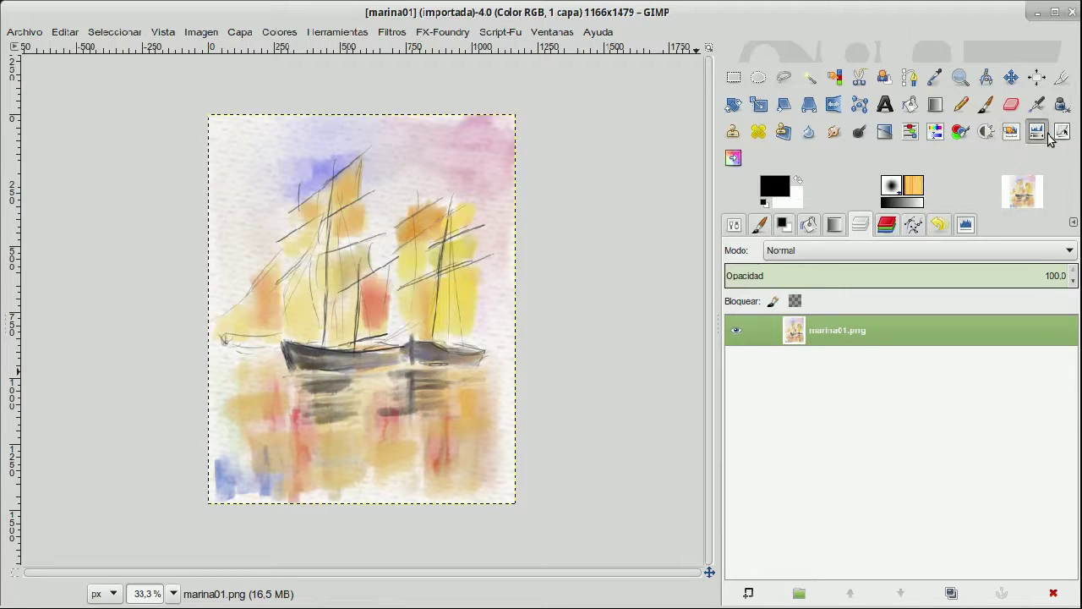
pyautogui.click(659, 193)
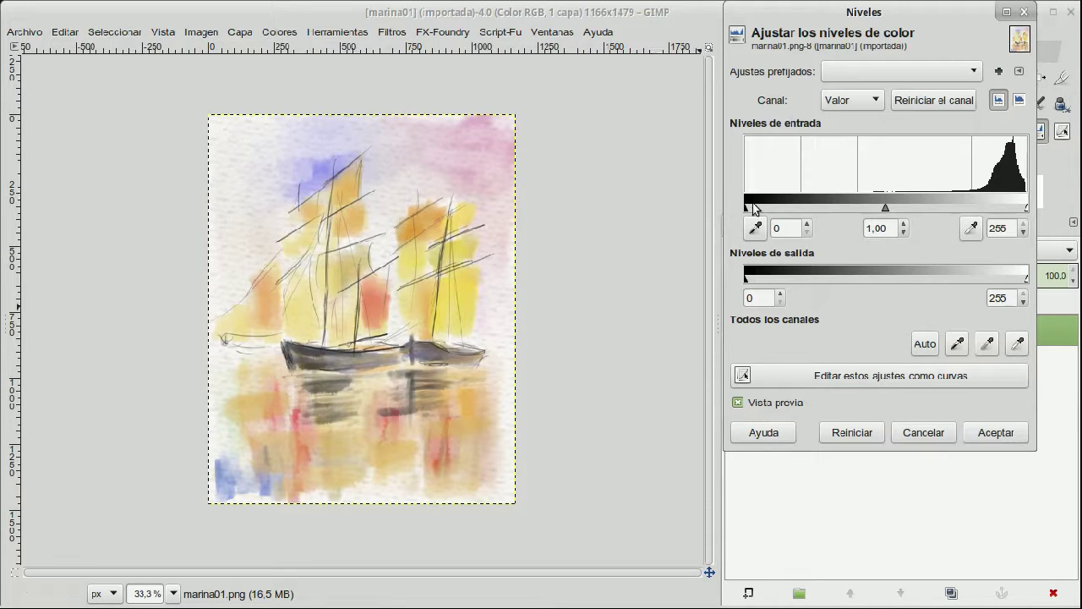
pyautogui.moveTo(747, 211)
pyautogui.mouseDown()
pyautogui.moveTo(815, 211)
pyautogui.moveTo(803, 216)
pyautogui.mouseUp()
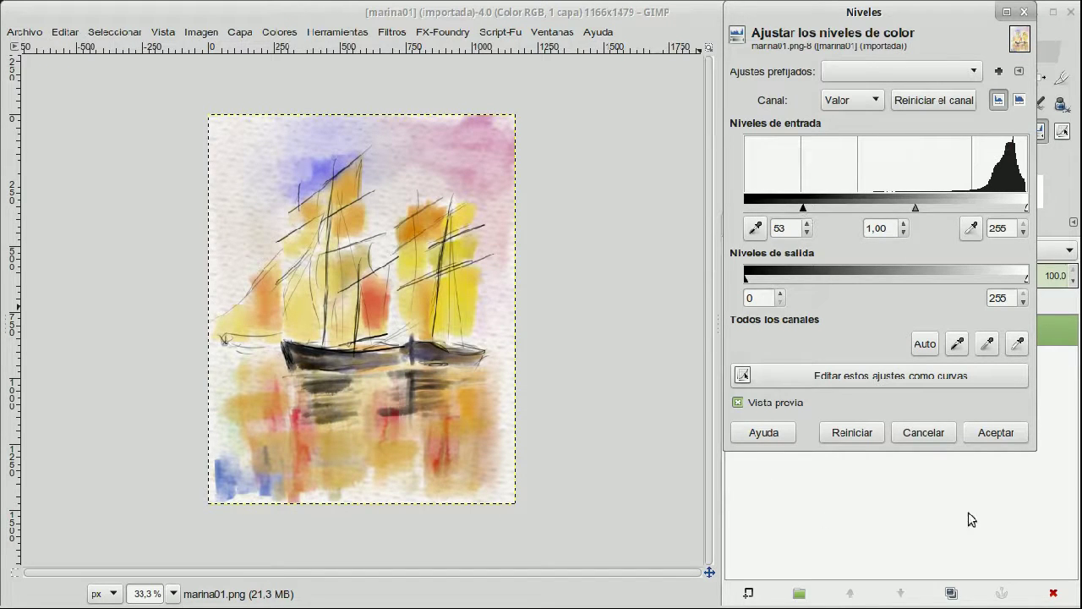
pyautogui.click(993, 432)
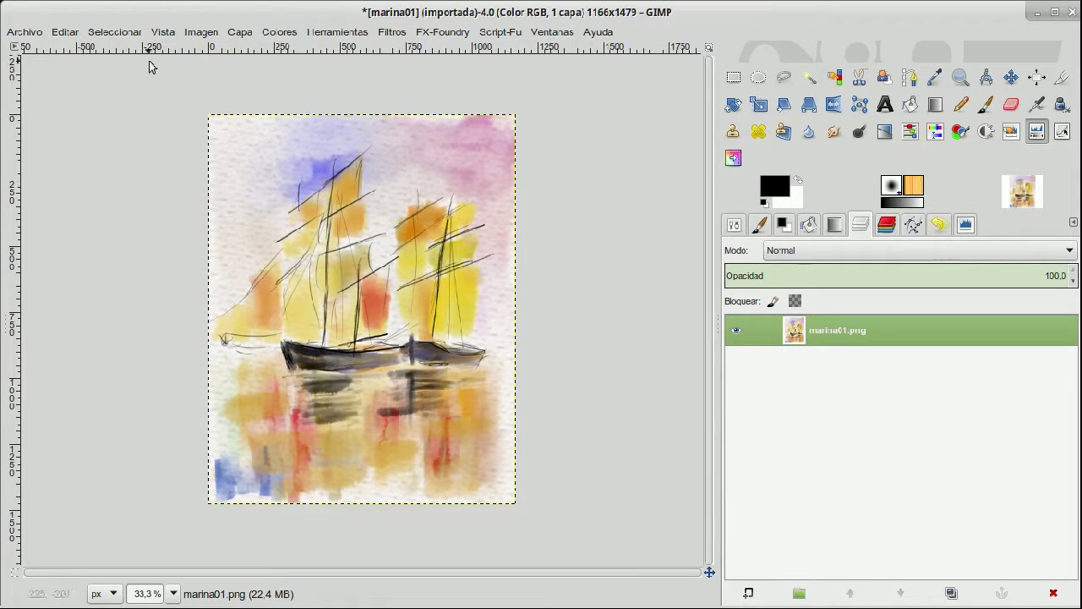
# - Create a new 1166 x 1479 px RGB image at 72 ppi, filled with the background colour
pyautogui.hotkey('shift', 't')
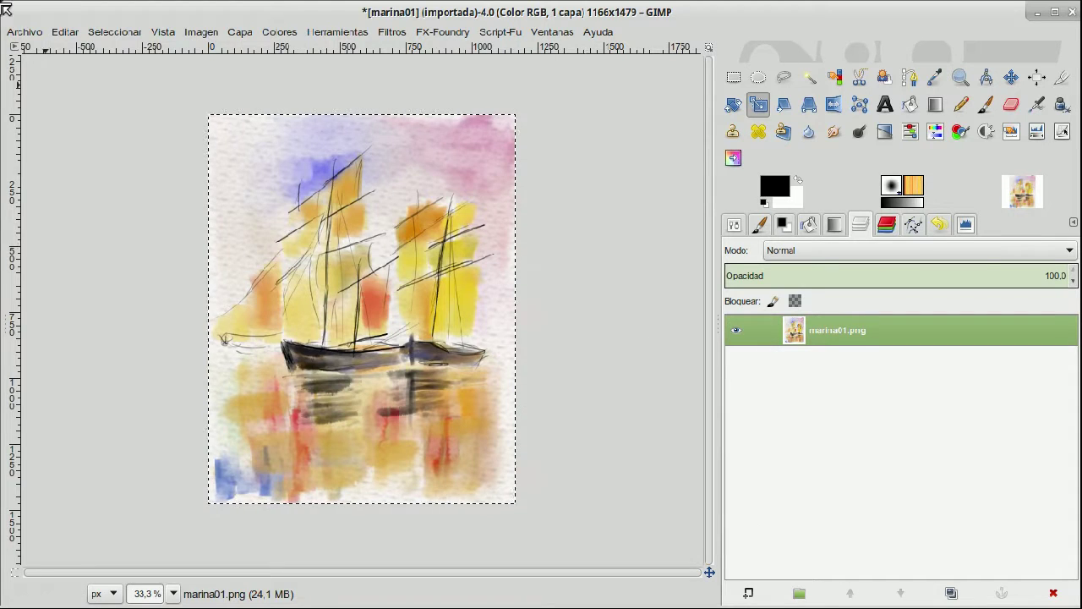
pyautogui.click(24, 33)
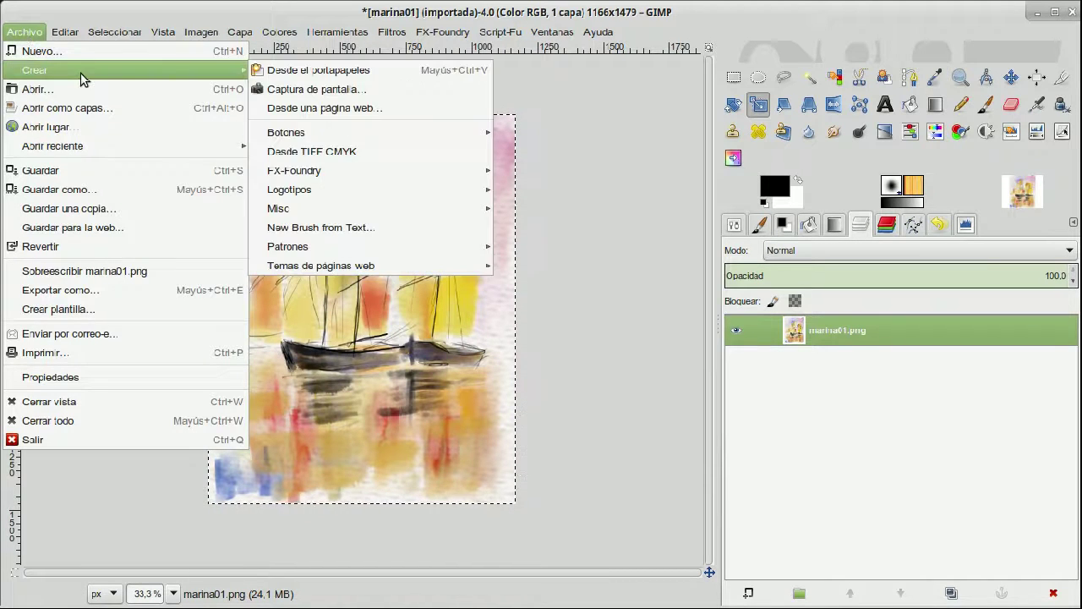
pyautogui.click(70, 51)
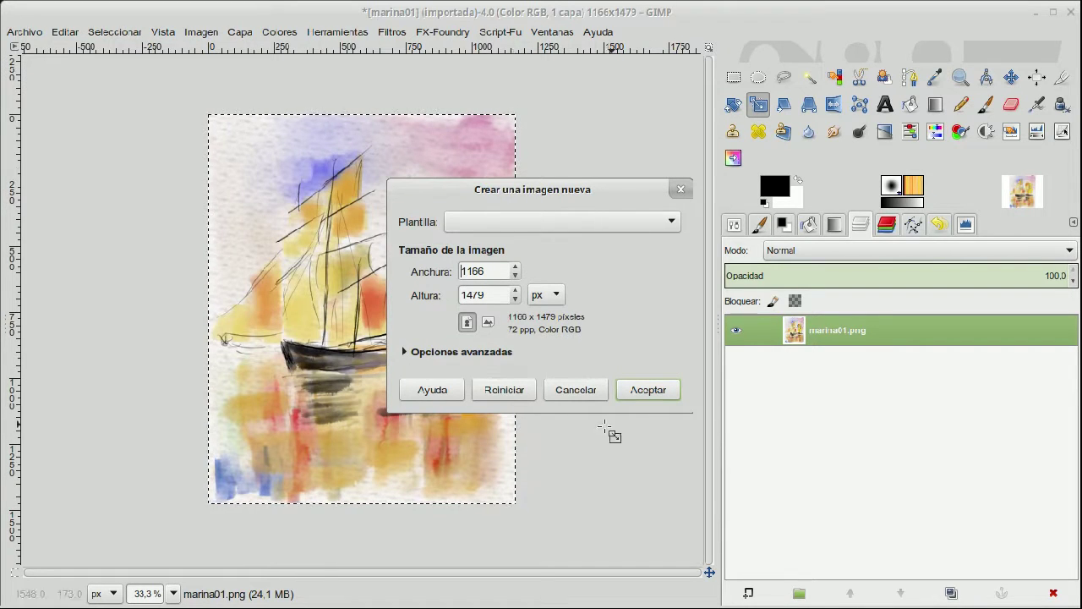
pyautogui.click(413, 353)
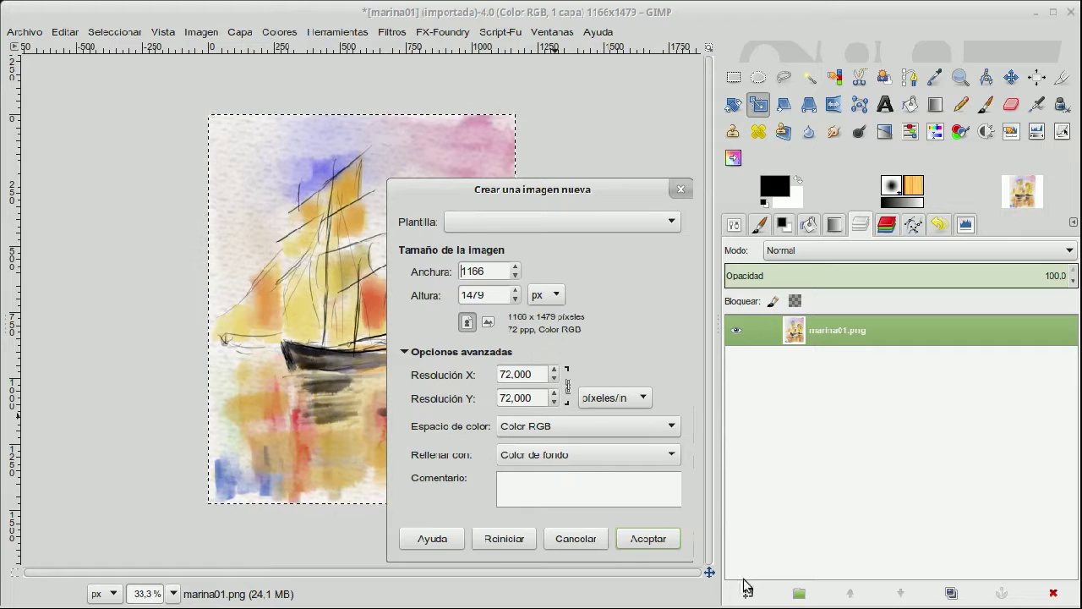
pyautogui.click(674, 547)
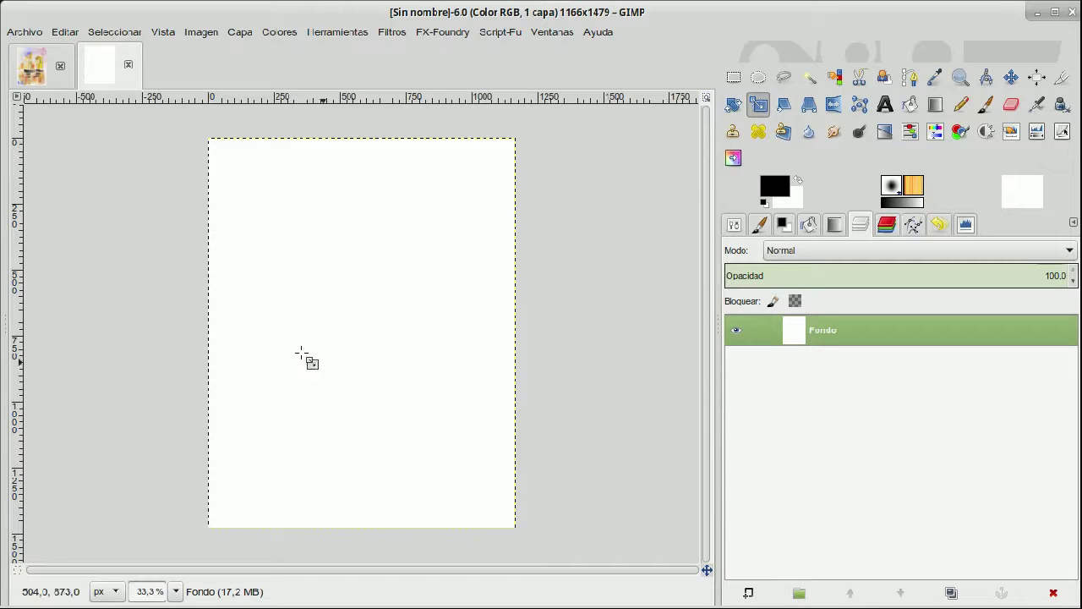
# - Scale the blank image's Fondo layer to 1465 x 1725 px so it extends beyond the canvas edges
pyautogui.click(341, 258)
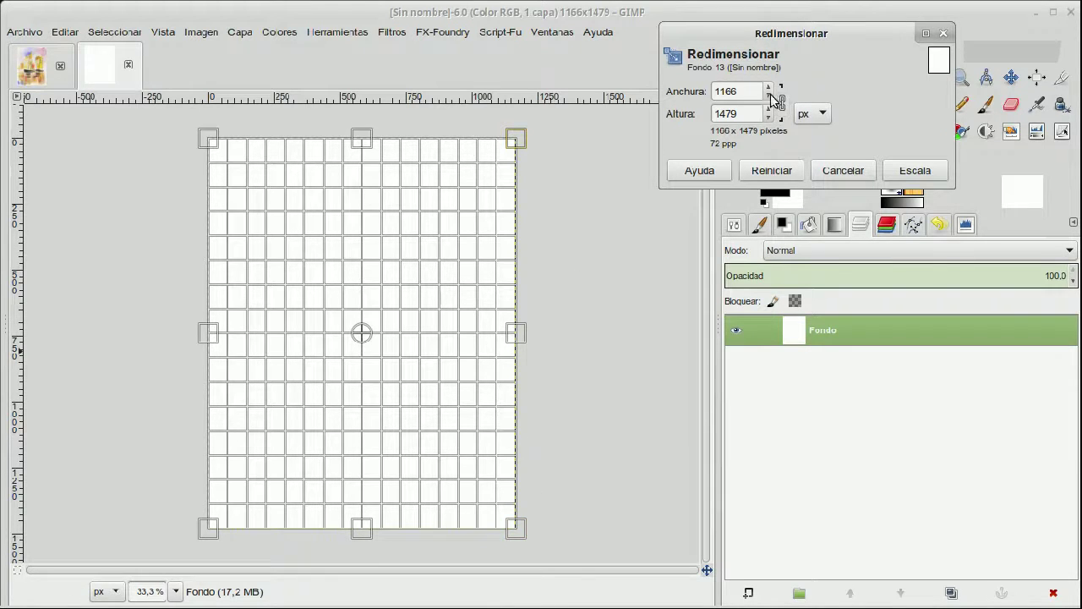
pyautogui.moveTo(515, 526); pyautogui.dragTo(543, 560)
pyautogui.moveTo(208, 144); pyautogui.dragTo(163, 118)
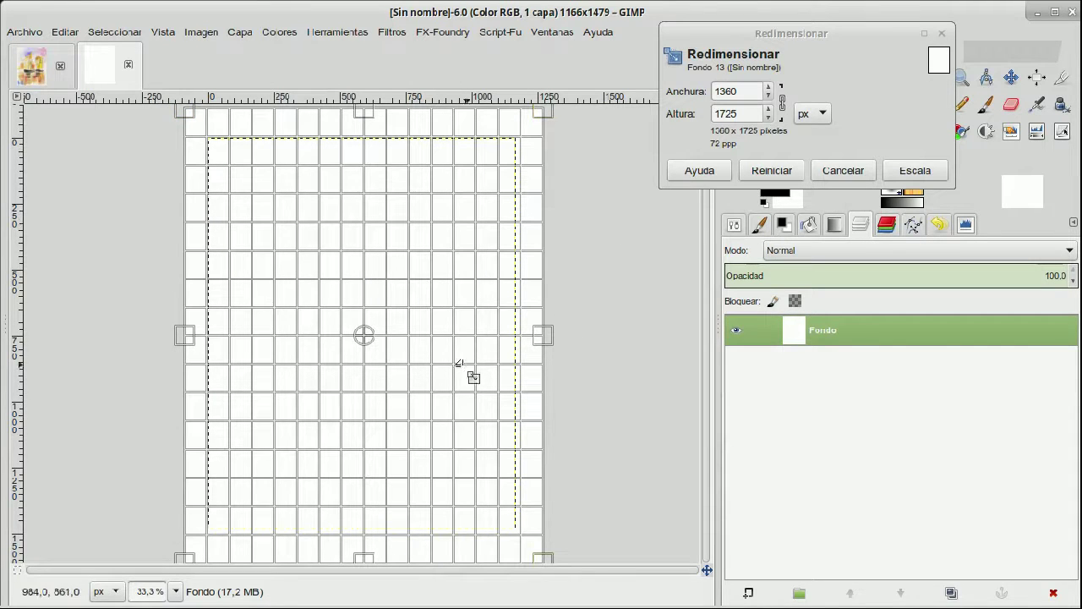
pyautogui.moveTo(560, 343); pyautogui.dragTo(571, 341)
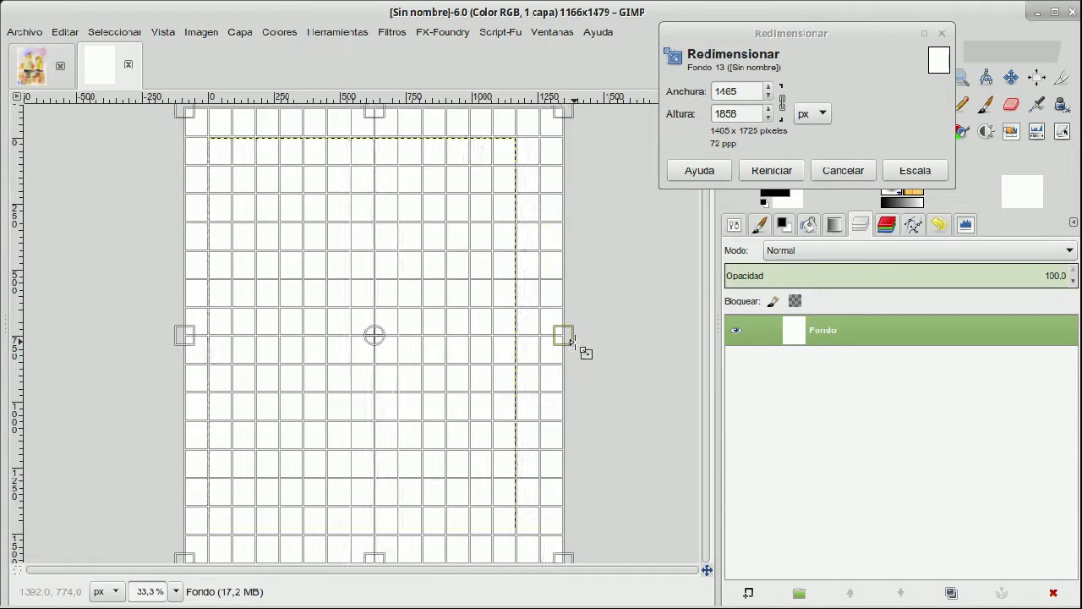
pyautogui.click(931, 170)
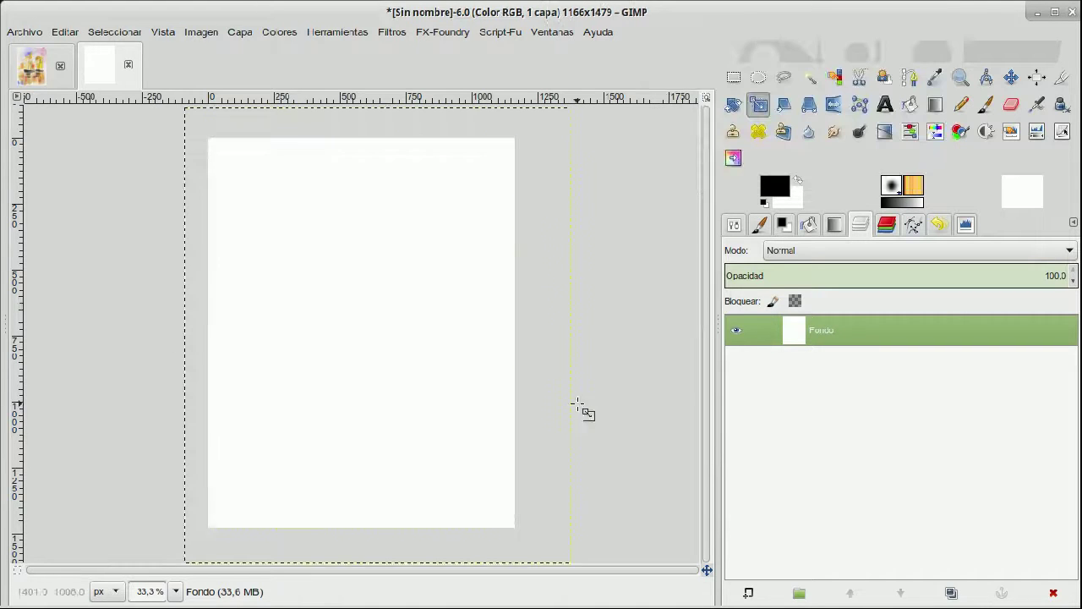
# - Select the whole marina01 painting and copy it
pyautogui.click(23, 73)
pyautogui.click(38, 32)
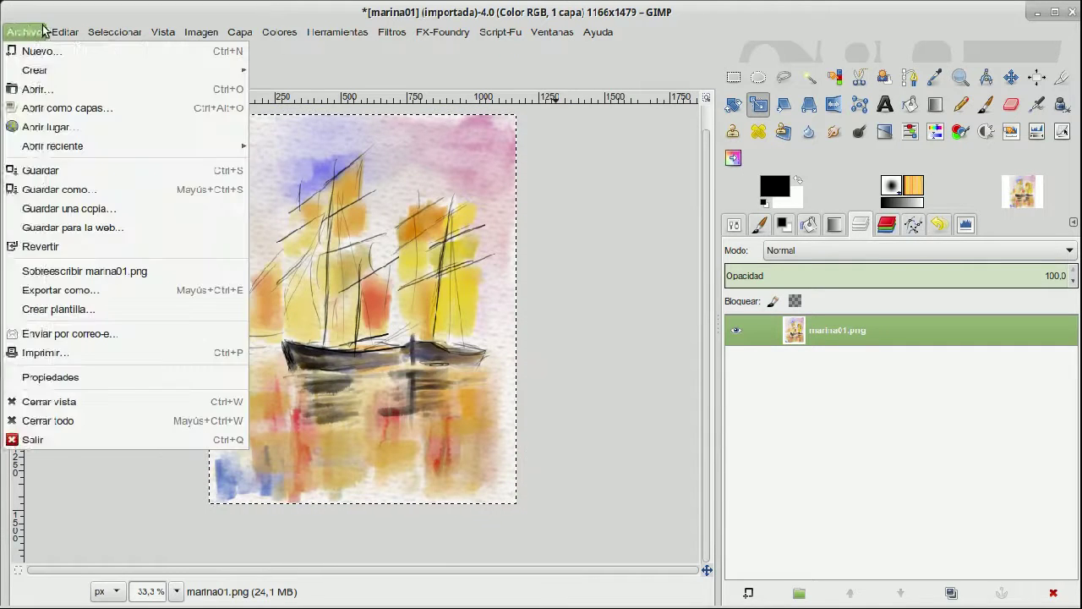
pyautogui.moveTo(65, 31)
pyautogui.click(108, 34)
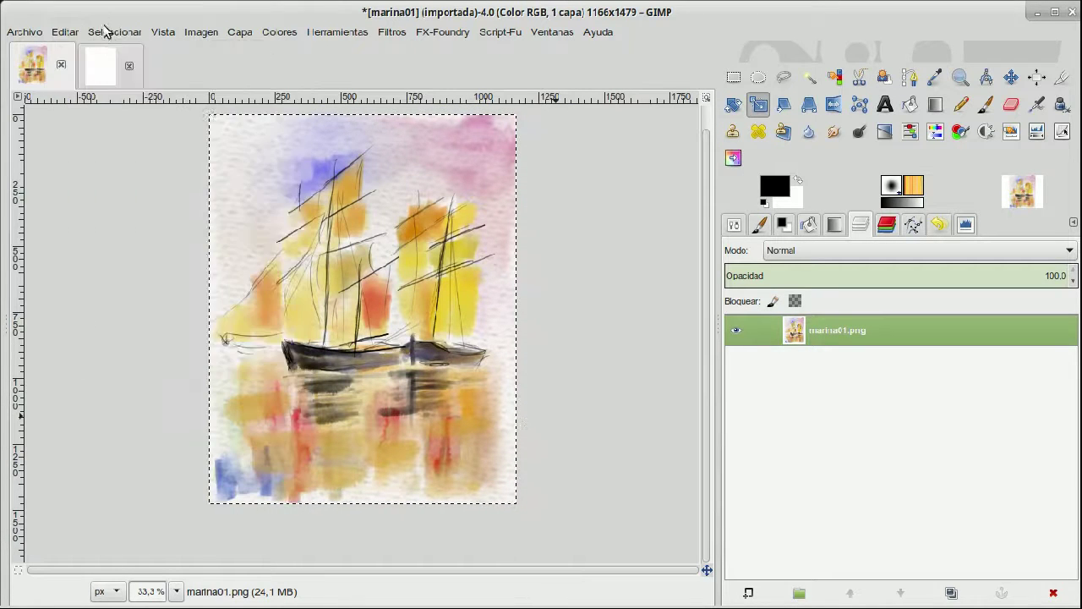
pyautogui.click(108, 32)
pyautogui.click(110, 52)
pyautogui.click(65, 32)
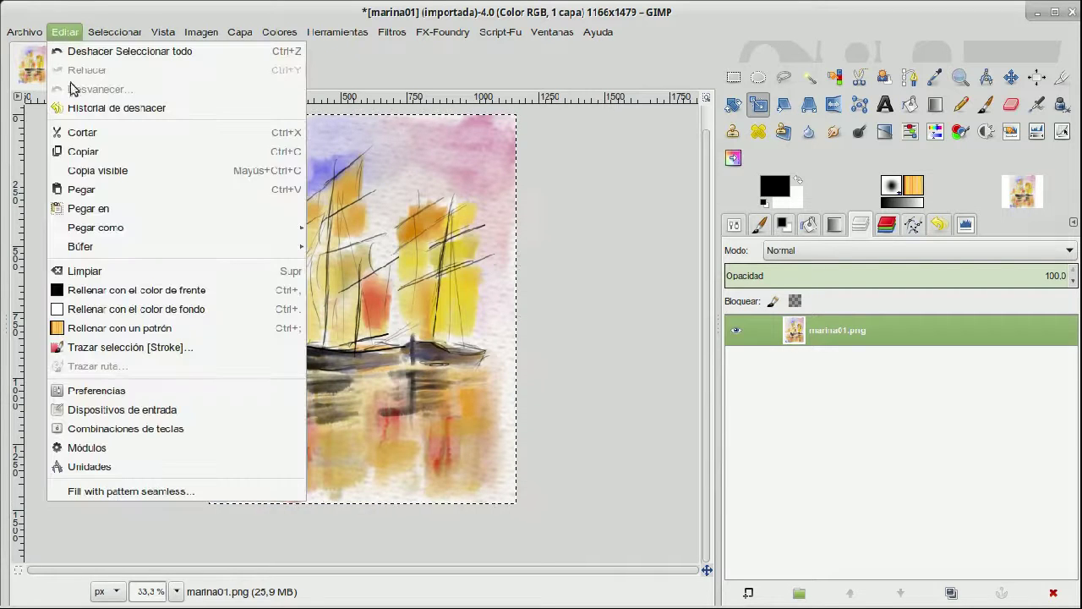
pyautogui.click(115, 152)
# - Paste the copied painting into the blank image as a new layer and make the Fondo layer active
pyautogui.click(83, 77)
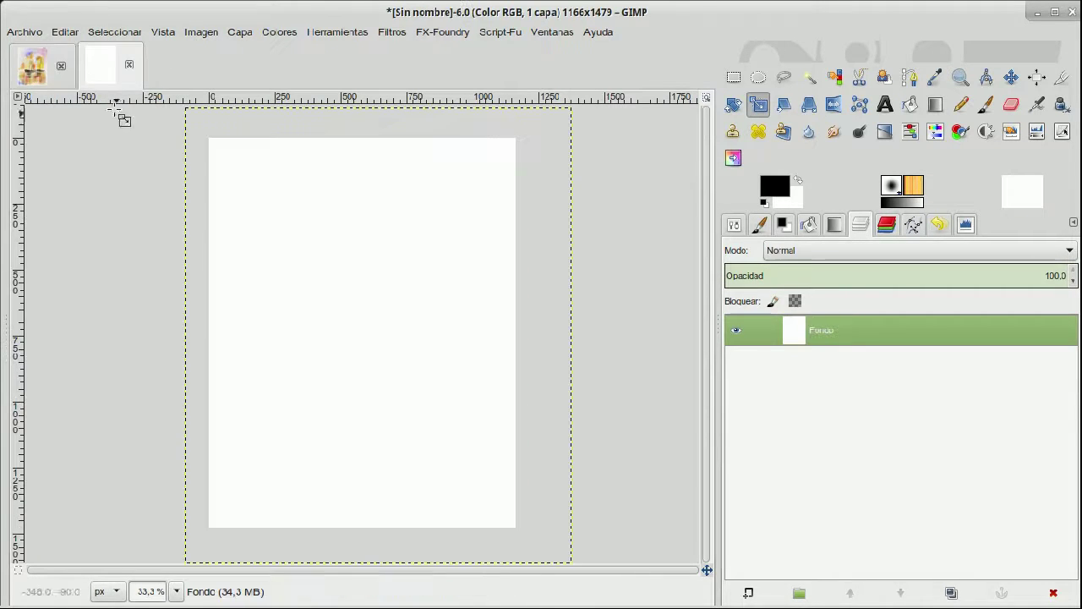
pyautogui.click(67, 32)
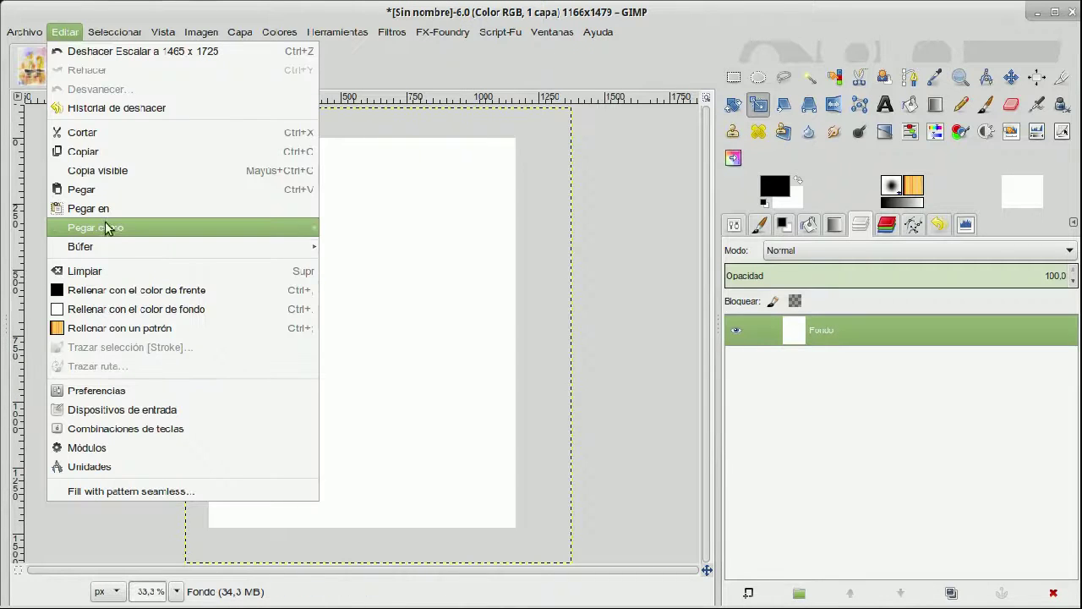
pyautogui.moveTo(287, 228)
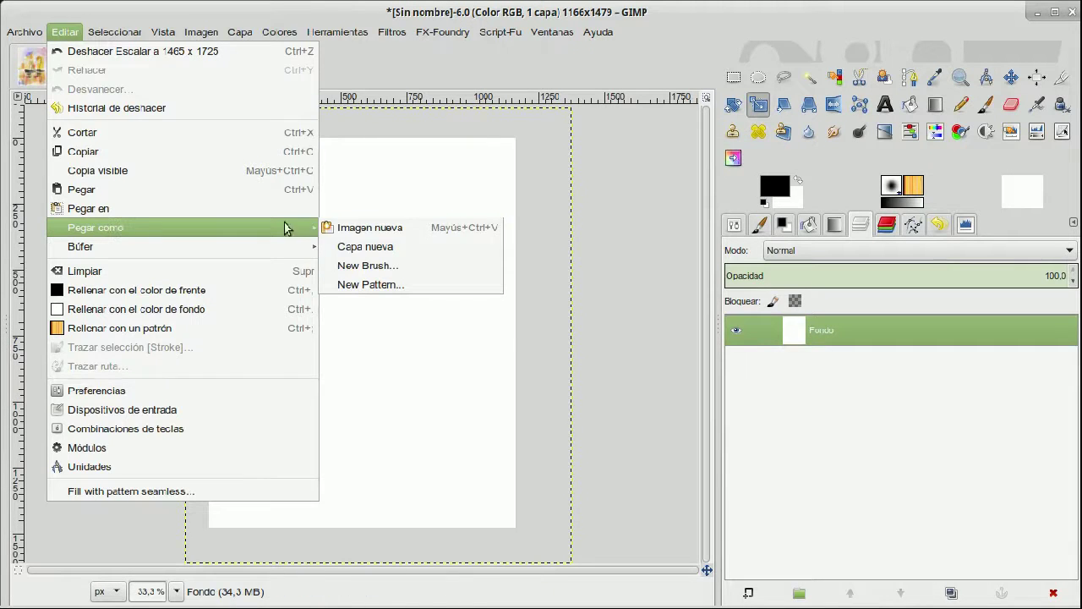
pyautogui.click(430, 246)
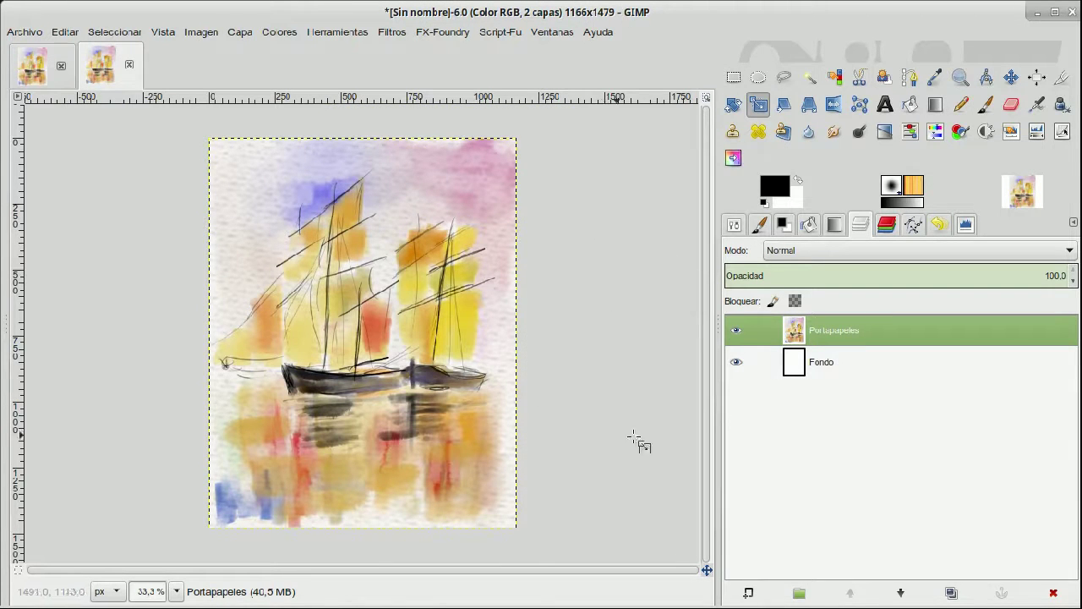
pyautogui.click(861, 359)
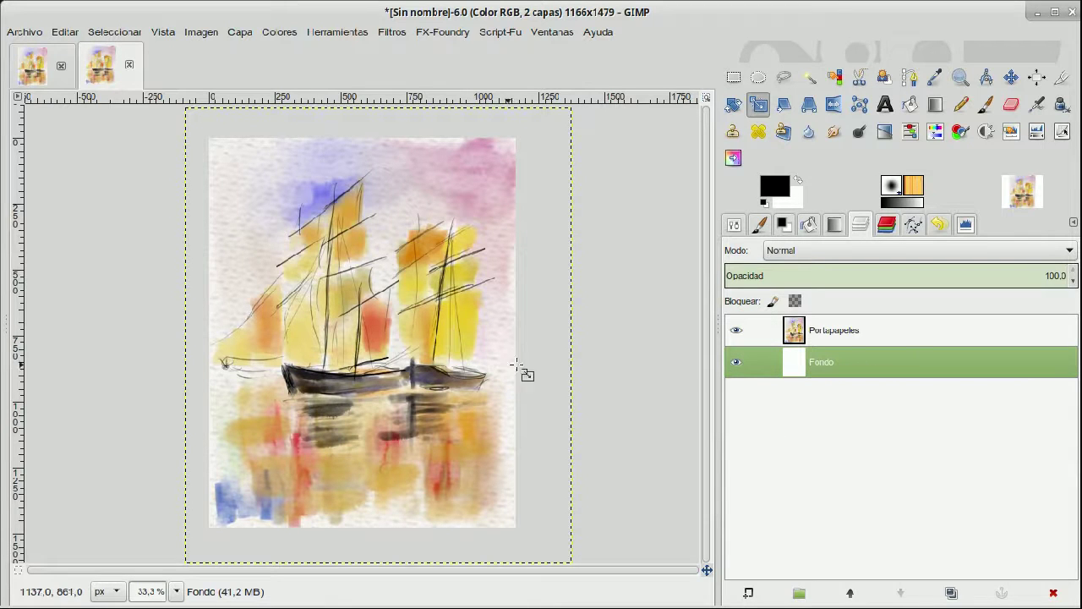
# - Fit the canvas to its layers and centre the pasted painting layer on the white background
pyautogui.click(199, 34)
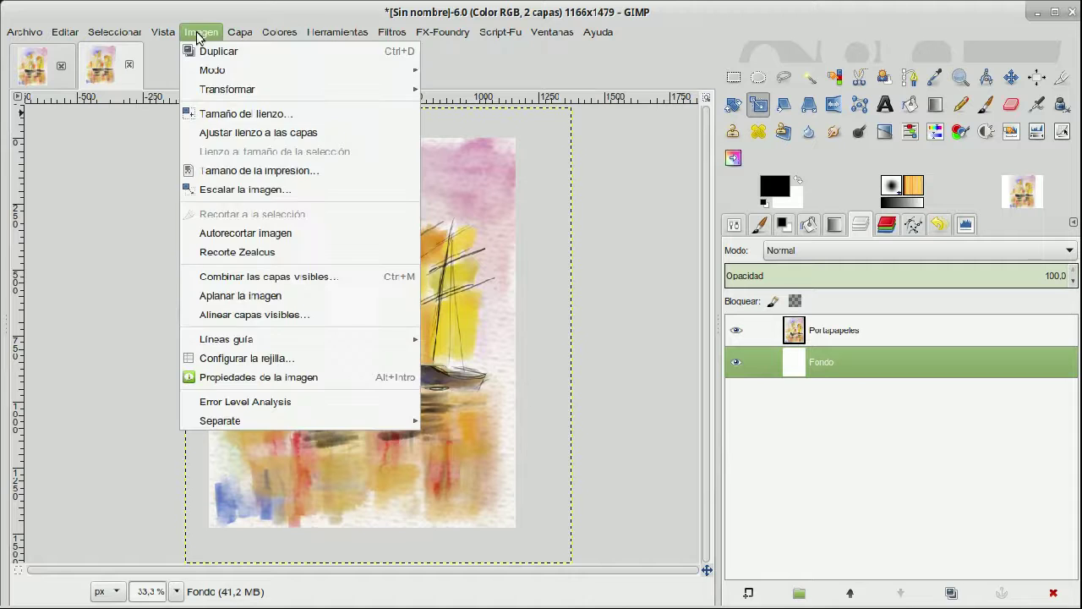
pyautogui.click(245, 133)
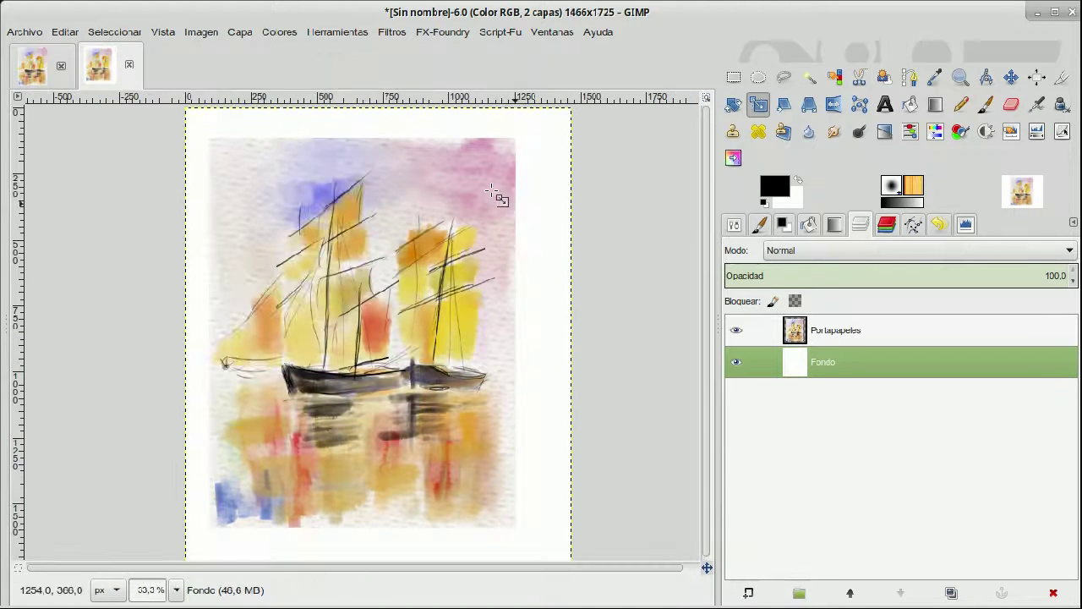
pyautogui.click(878, 330)
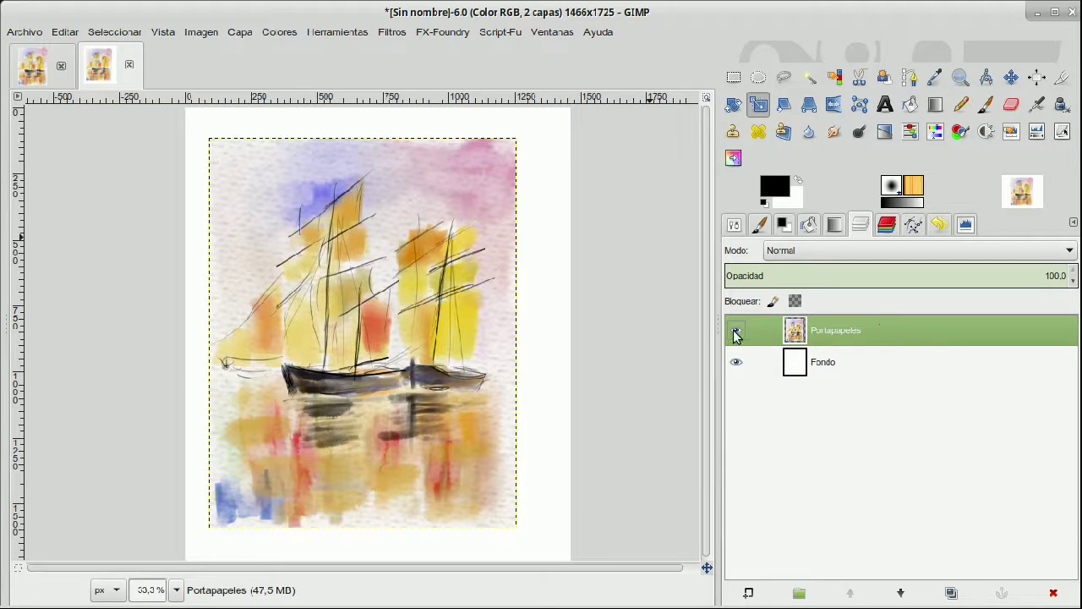
pyautogui.click(1010, 83)
pyautogui.press('-')
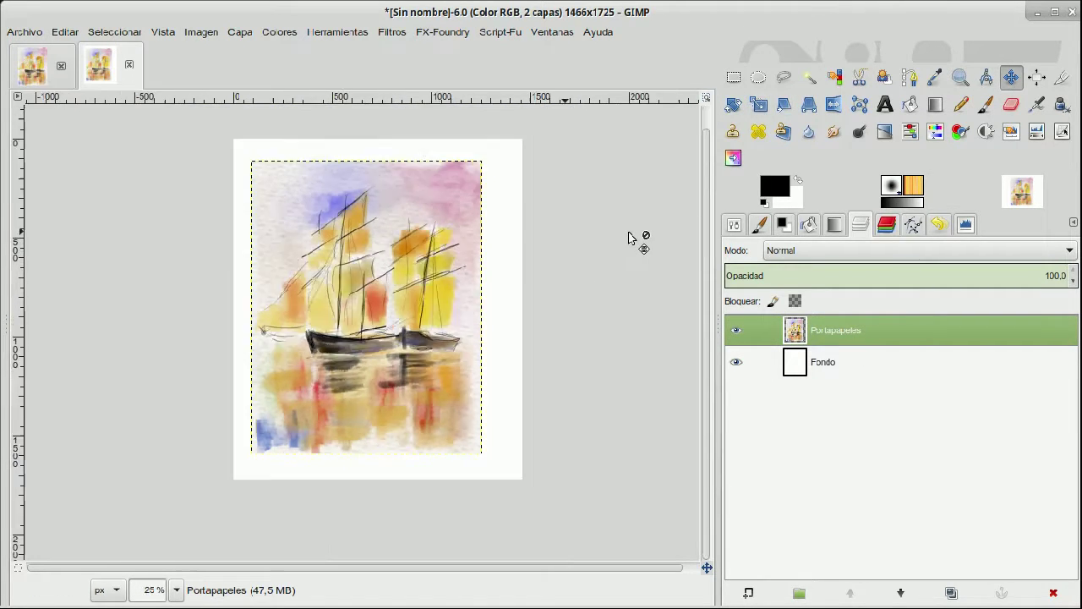
pyautogui.moveTo(333, 310); pyautogui.dragTo(344, 312)
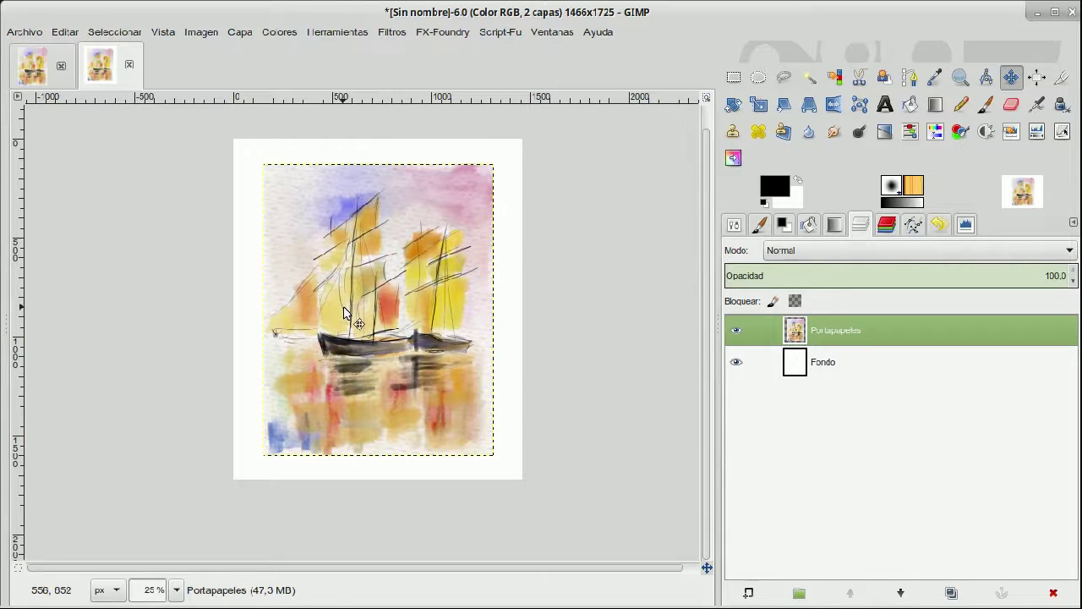
# - Start exporting the image and choose the MyPaint folder in the home directory as the destination
pyautogui.click(26, 32)
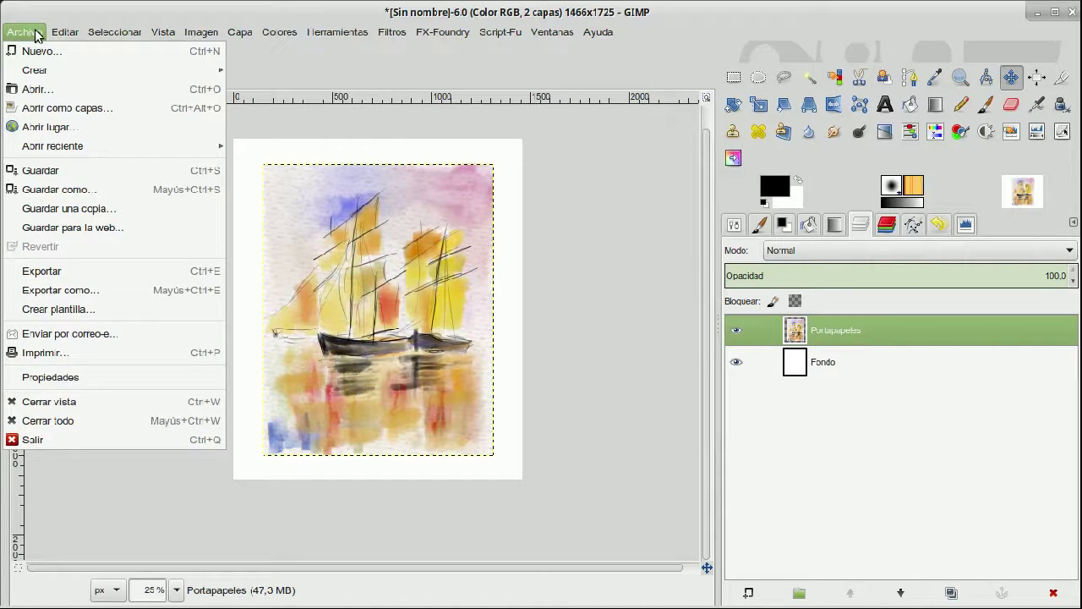
pyautogui.click(59, 290)
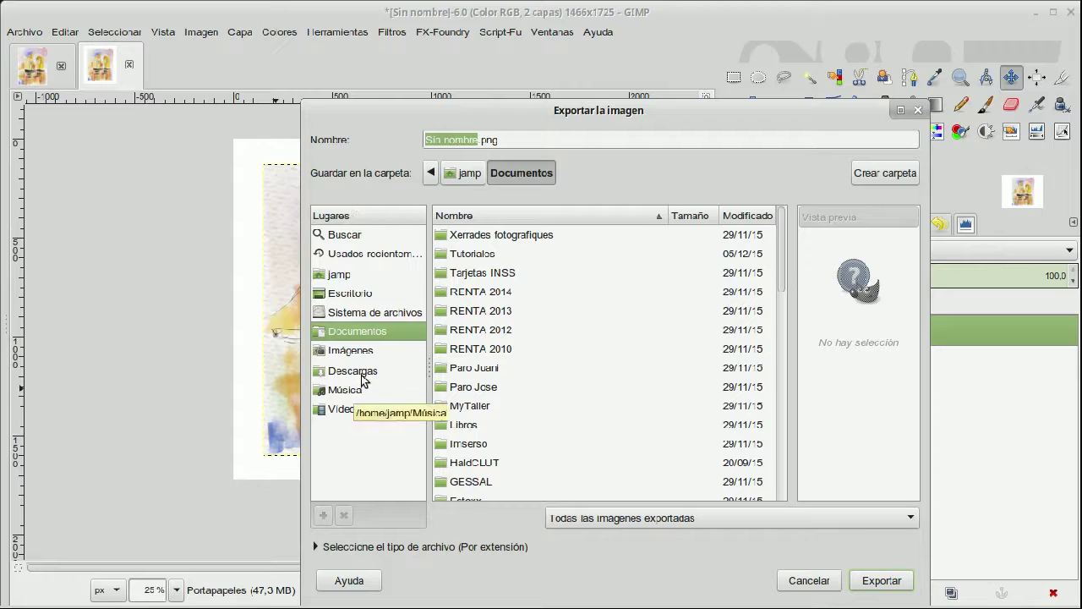
pyautogui.scroll(-5, 473, 292)
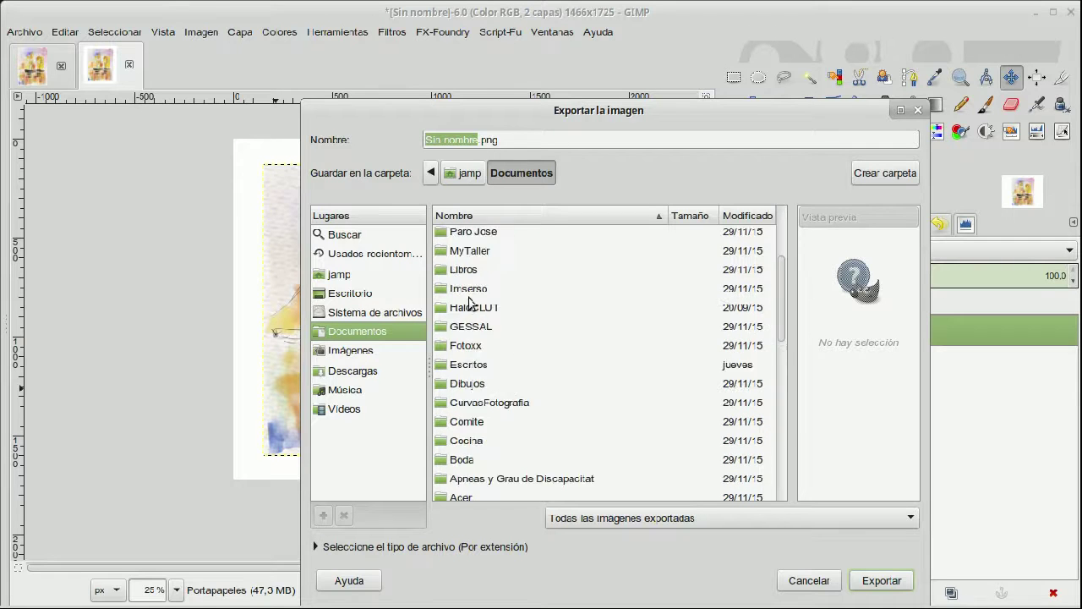
pyautogui.scroll(5, 470, 303)
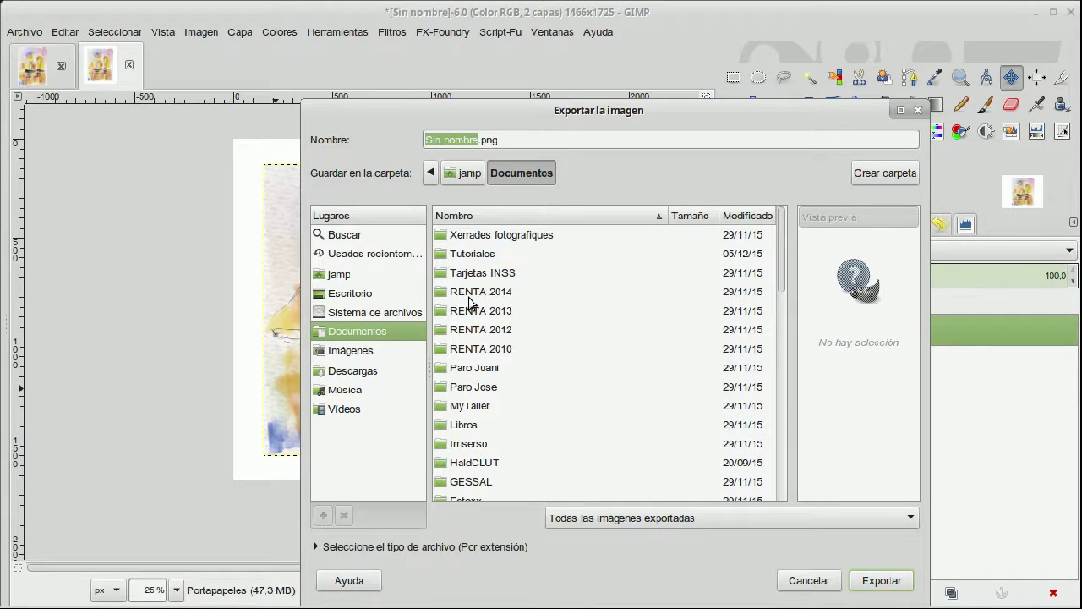
pyautogui.click(448, 177)
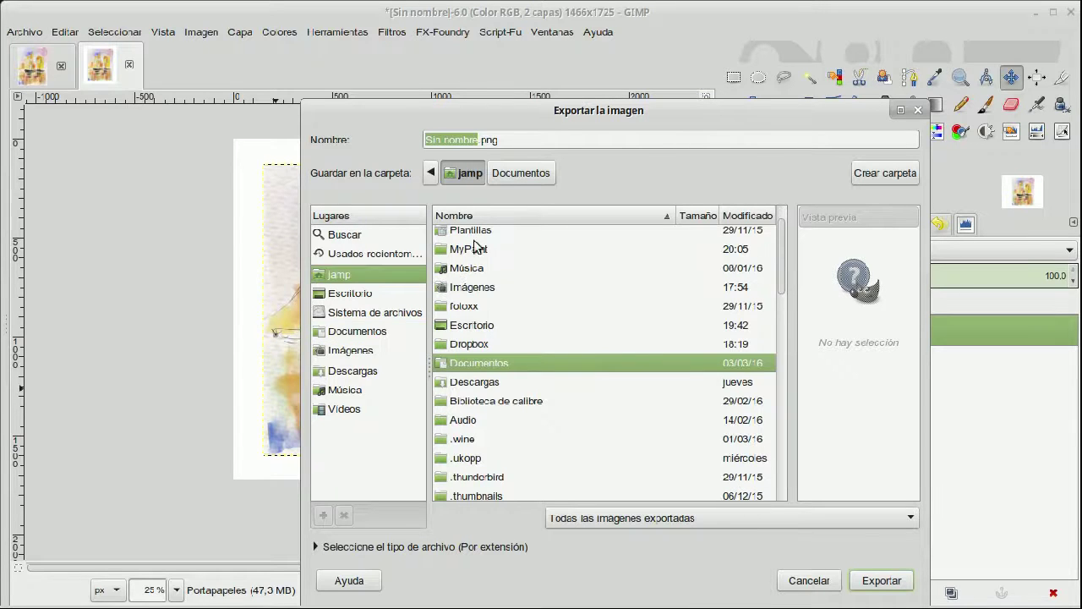
pyautogui.scroll(-1, 474, 338)
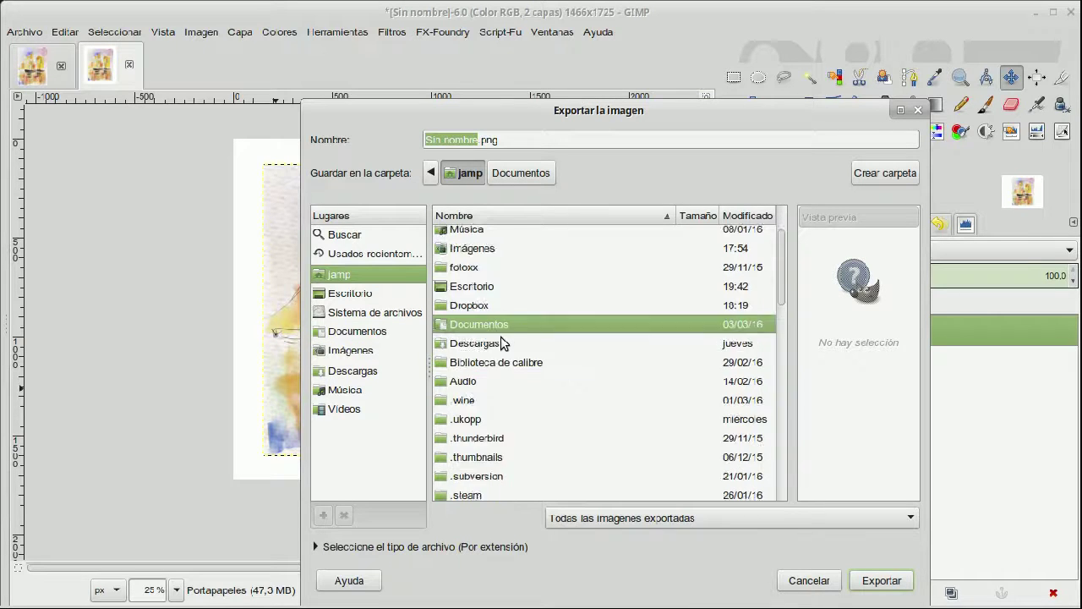
pyautogui.scroll(3, 501, 342)
pyautogui.doubleClick(472, 294)
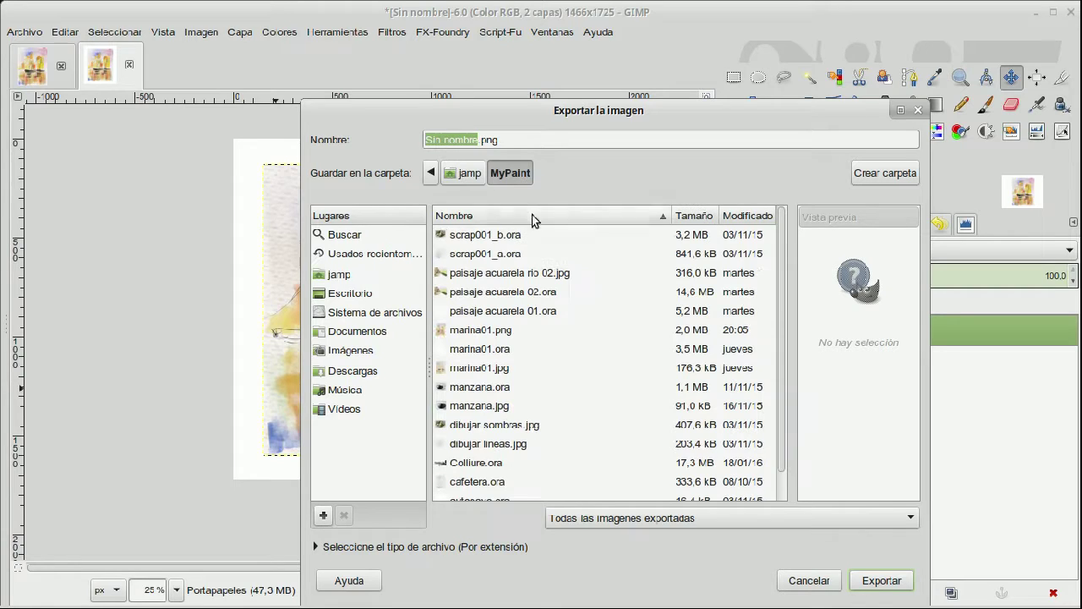
# - Export the image as marina01gimp.png, keeping the offered PNG options
pyautogui.click(486, 336)
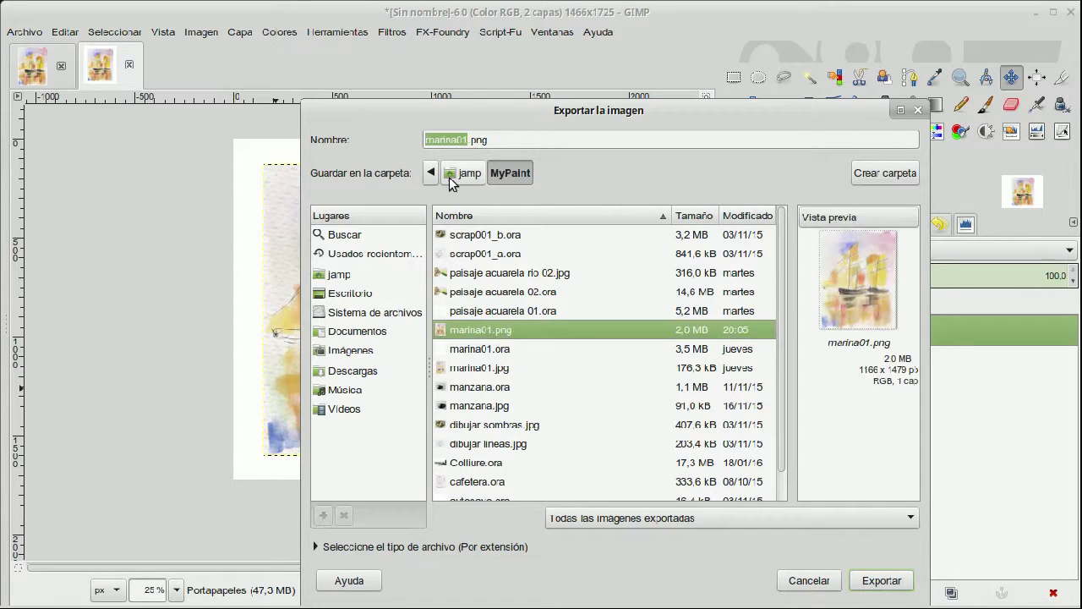
pyautogui.click(469, 139)
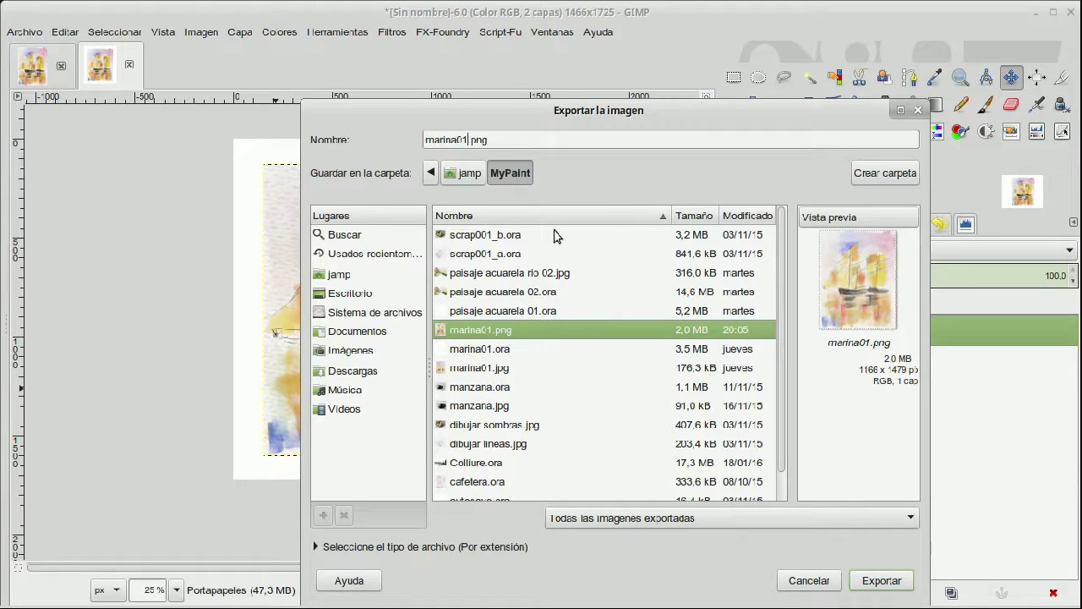
pyautogui.write('gimp')
pyautogui.click(881, 581)
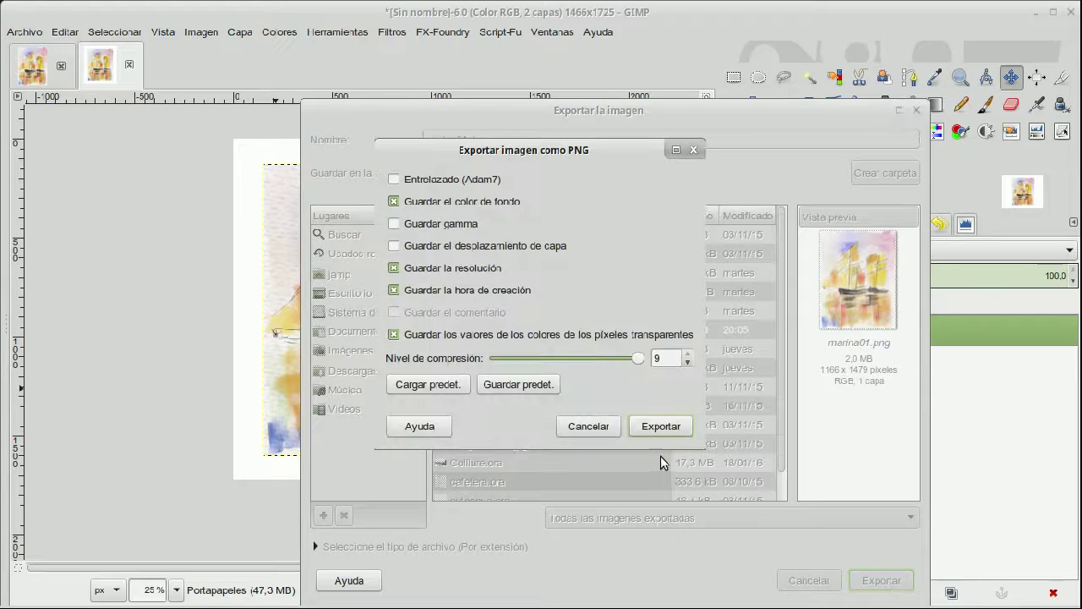
pyautogui.click(662, 426)
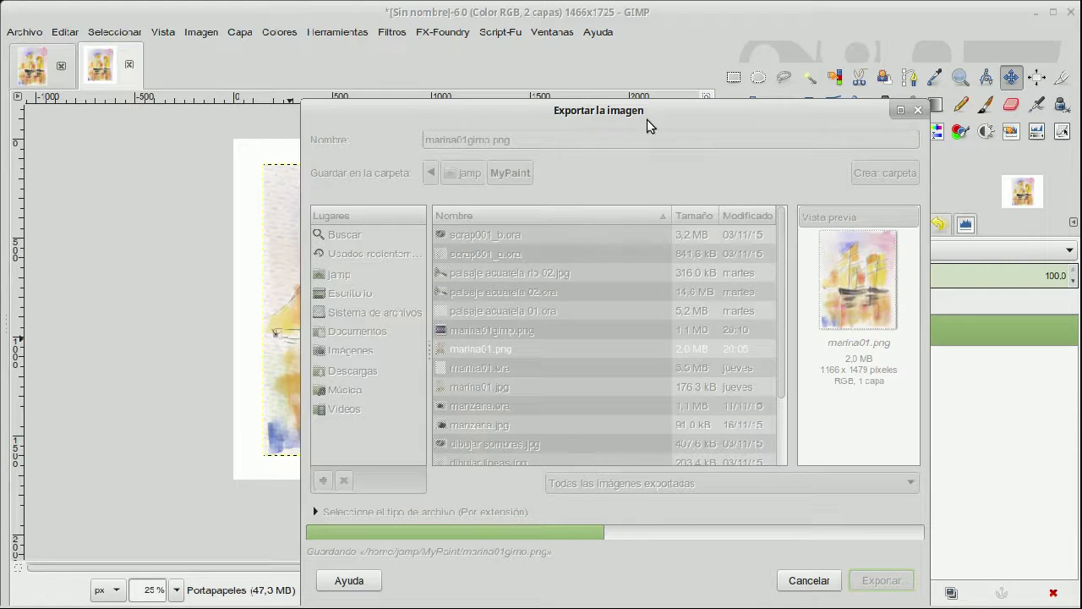
pyautogui.moveTo(670, 110); pyautogui.dragTo(492, 120)
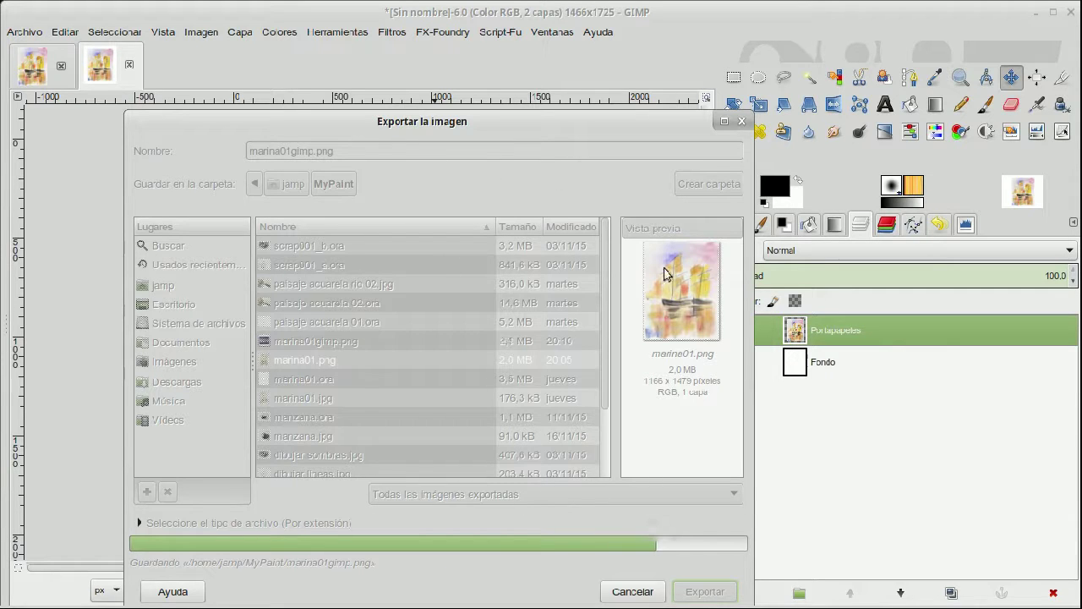
# - Quit GIMP and discard the unsaved changes in both open images
pyautogui.click(1072, 11)
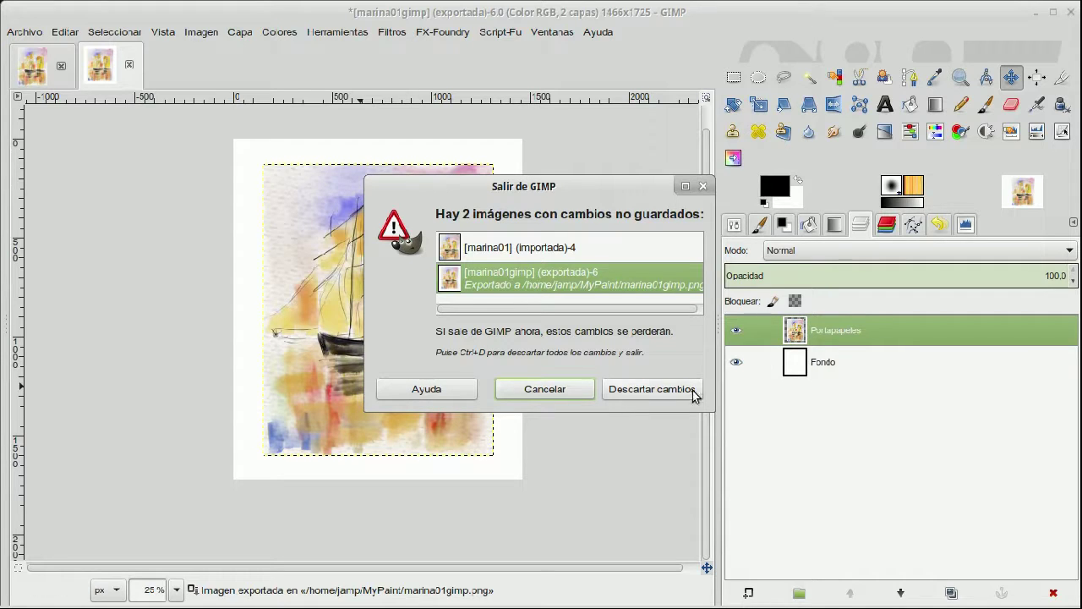
pyautogui.click(642, 392)
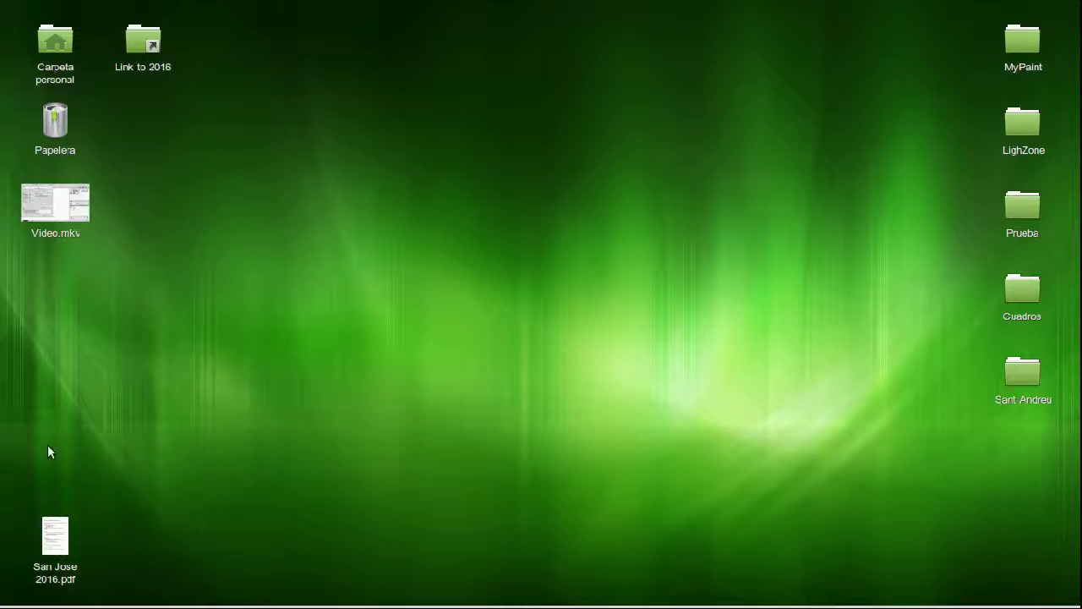
# - Open marina01gimp.png from the home directory's MyPaint folder in the image viewer and view it full screen
pyautogui.moveTo(21, 602)
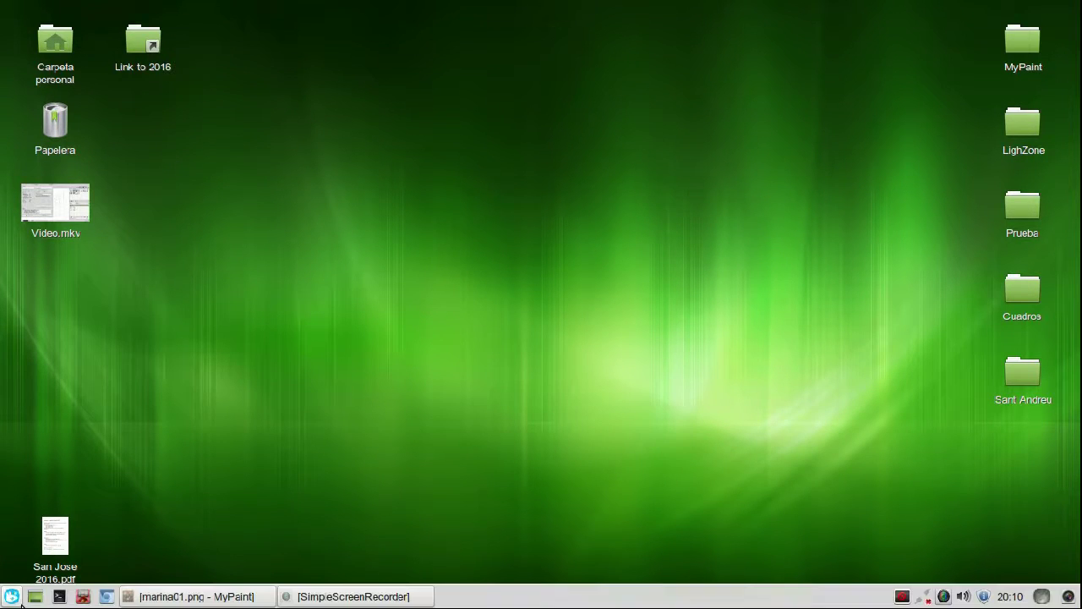
pyautogui.doubleClick(54, 41)
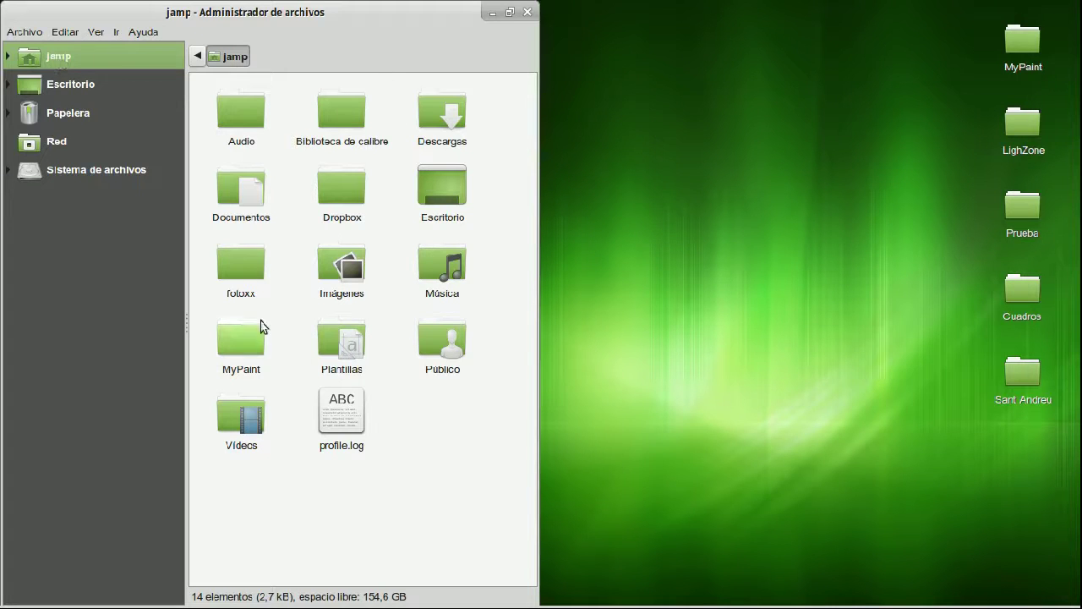
pyautogui.doubleClick(237, 355)
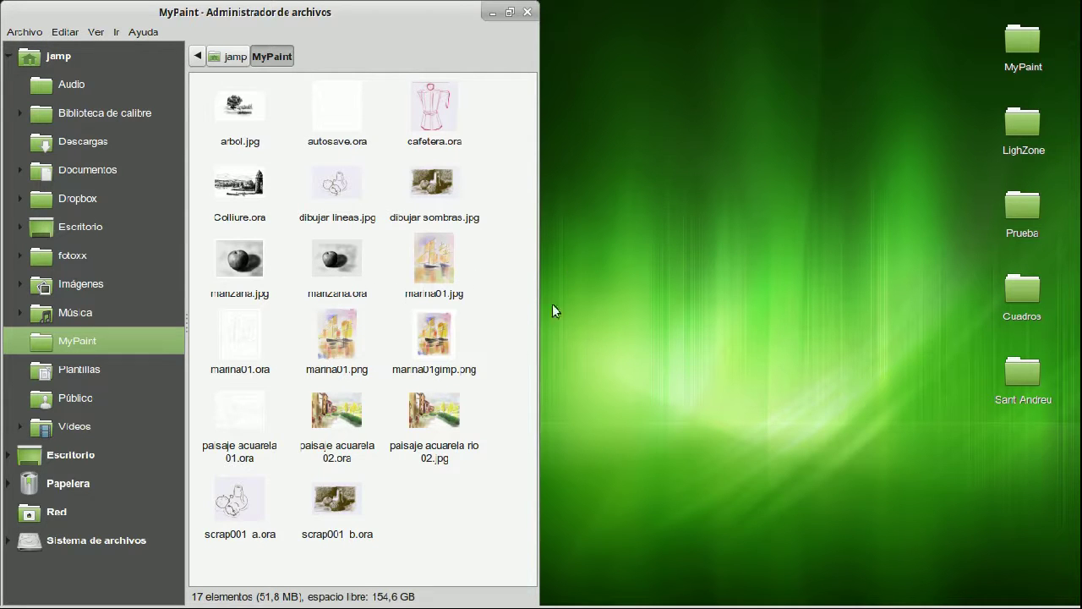
pyautogui.doubleClick(445, 335)
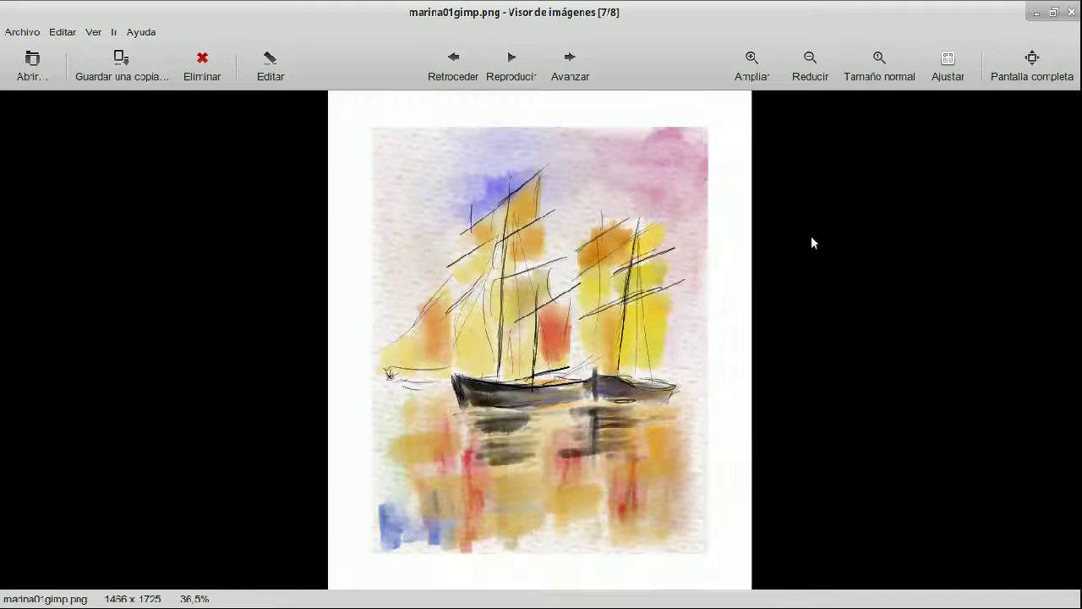
pyautogui.press('F11')
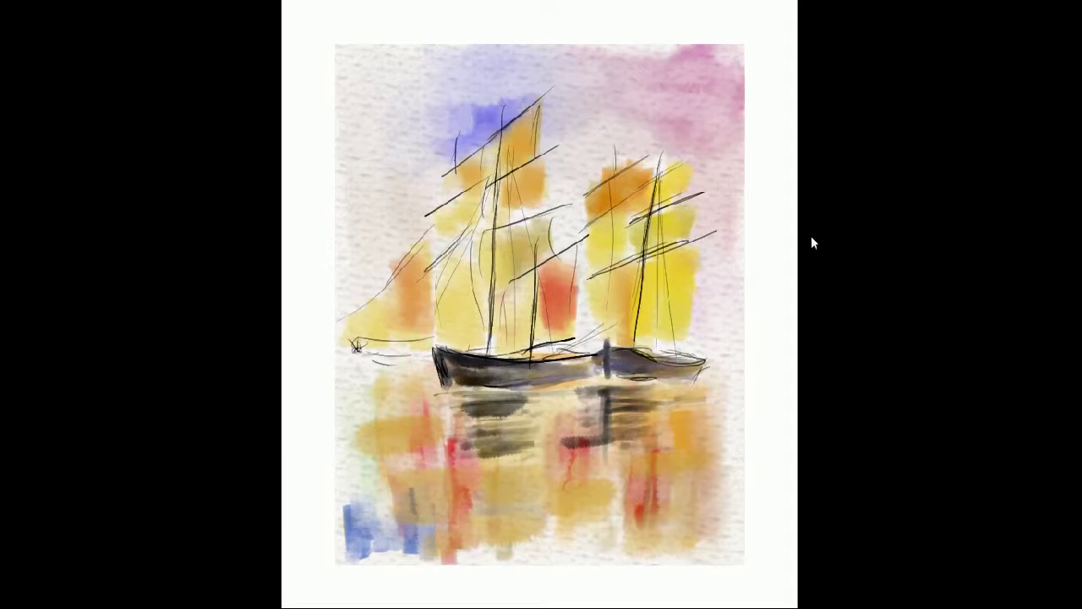